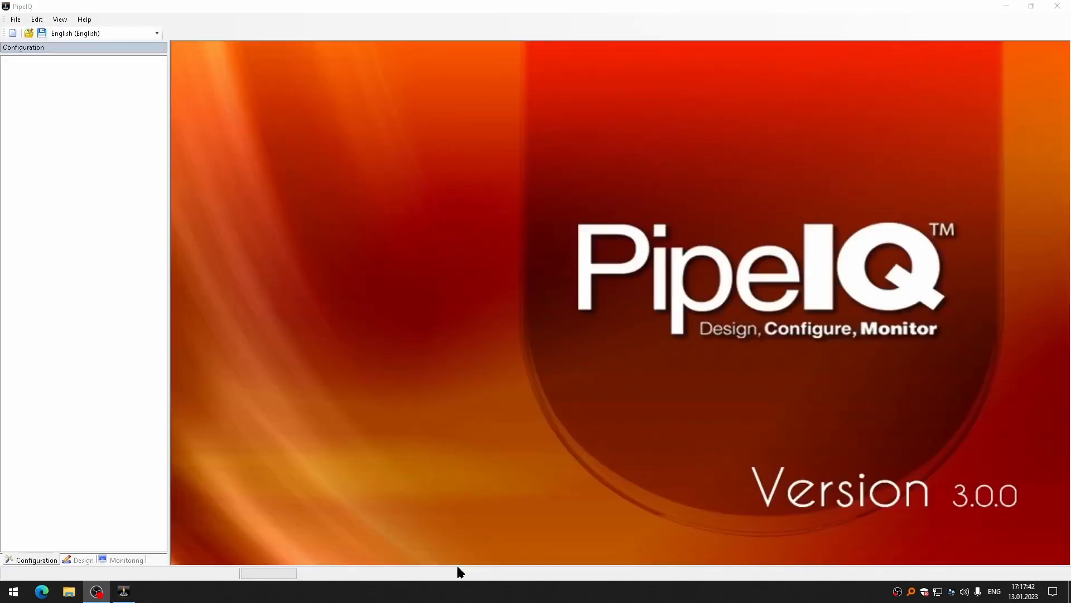
- Create a new project file named calculation in the pipeIQ folder
left_click(13, 33)
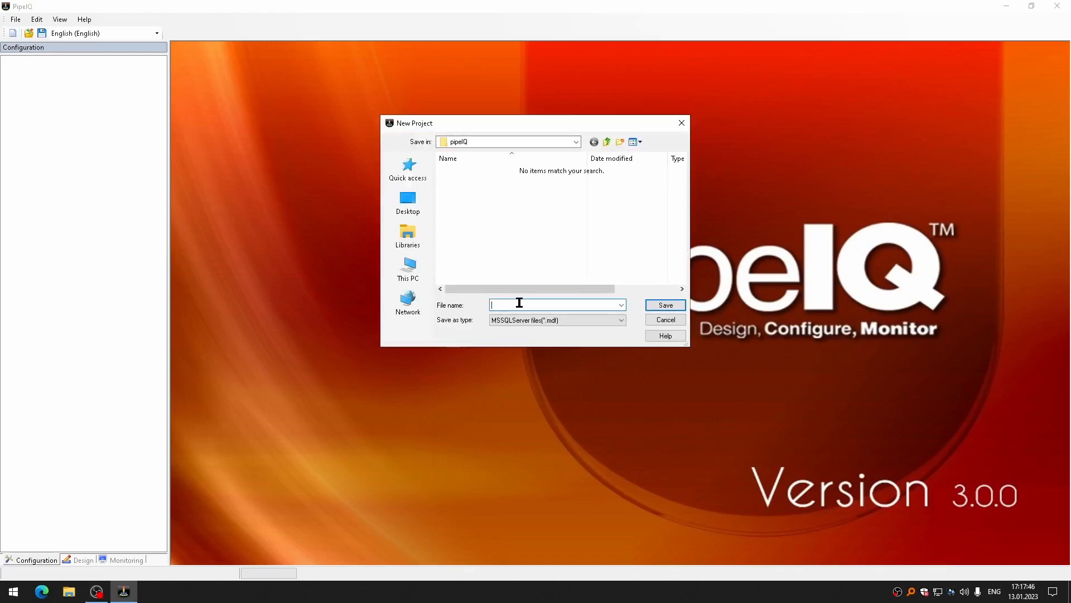
type("calculations")
left_click(657, 305)
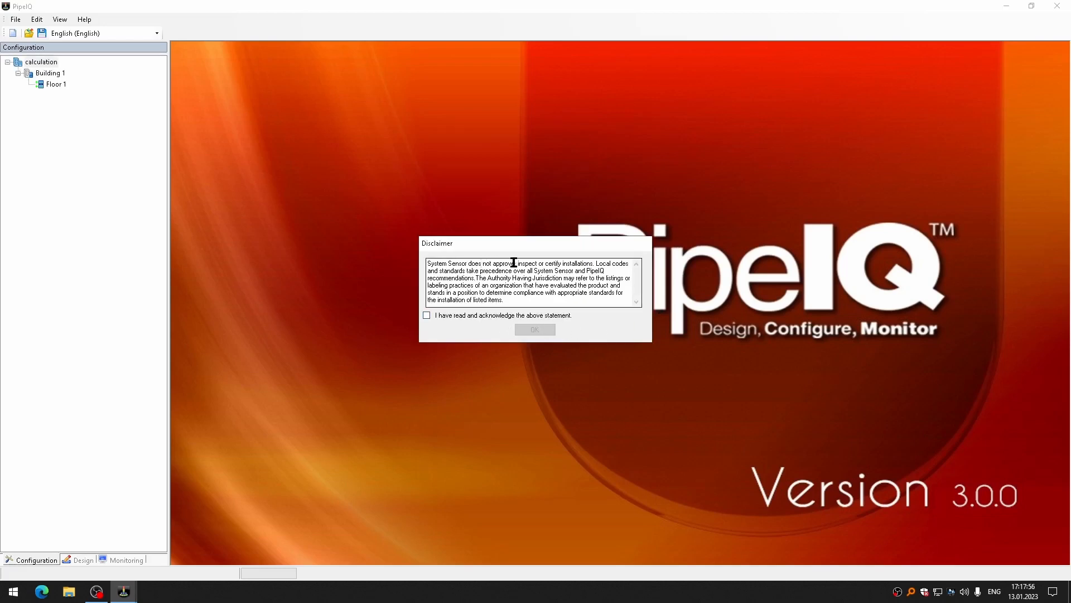
- Acknowledge the disclaimer and confirm Metric as the project's measuring system
left_click(427, 316)
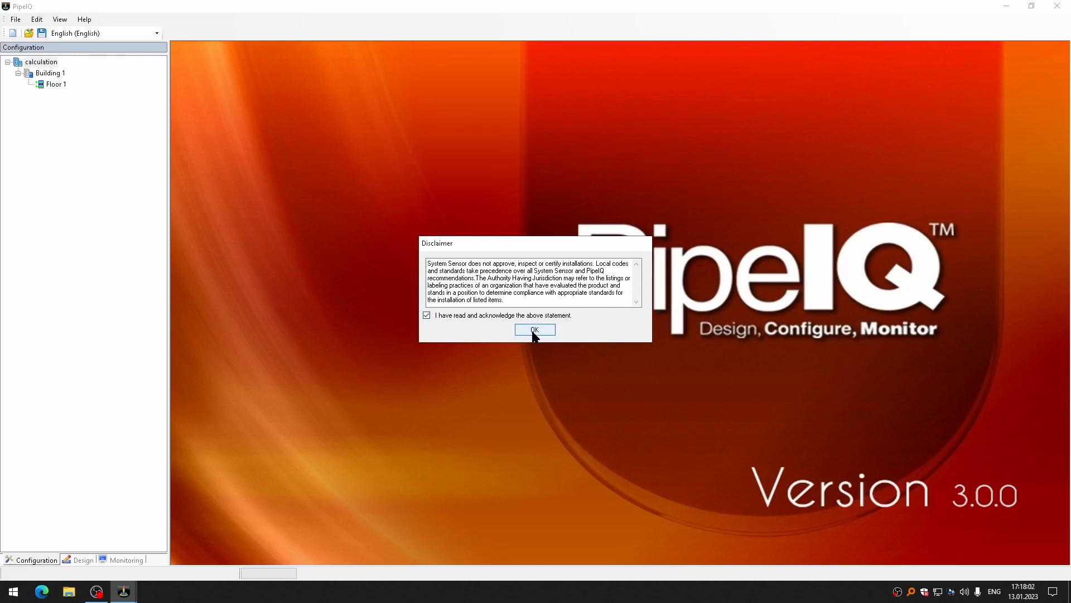
left_click(534, 329)
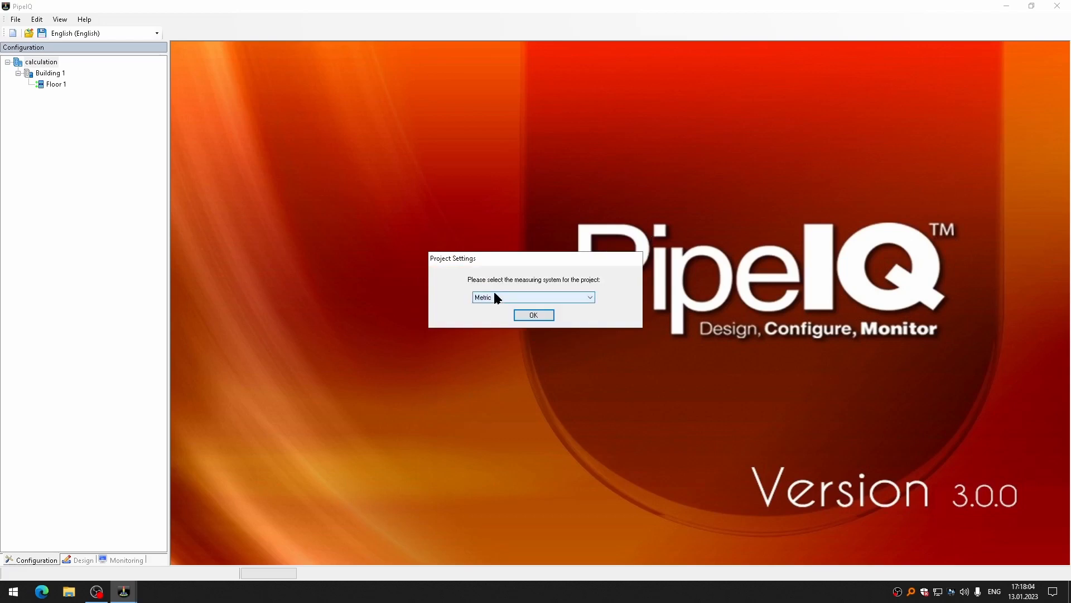
left_click(540, 317)
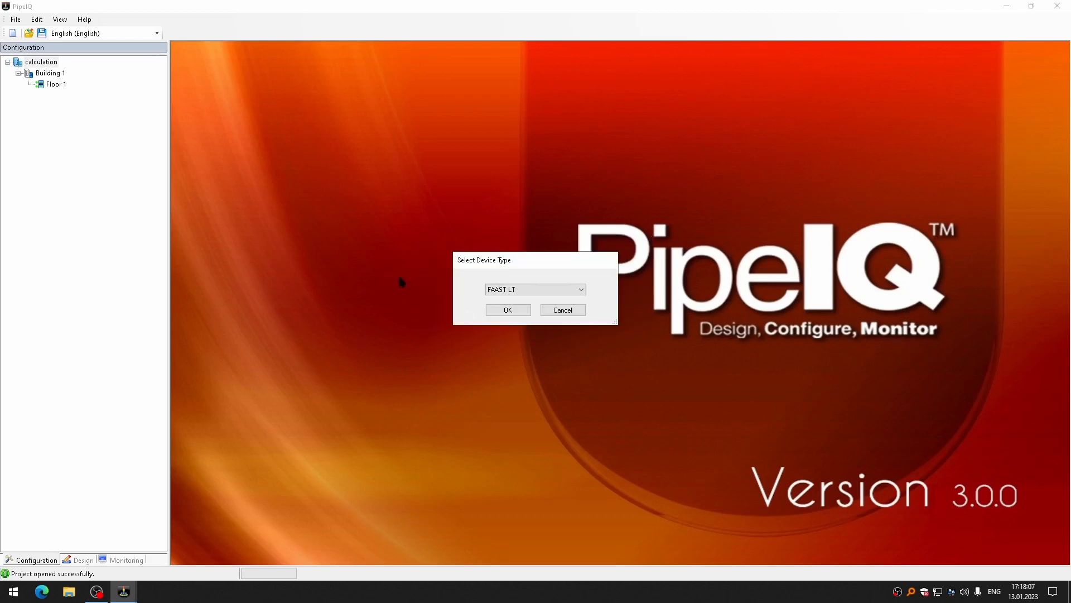
- Add a FAAST LT device to Floor 1 and set it to two channels
left_click(514, 290)
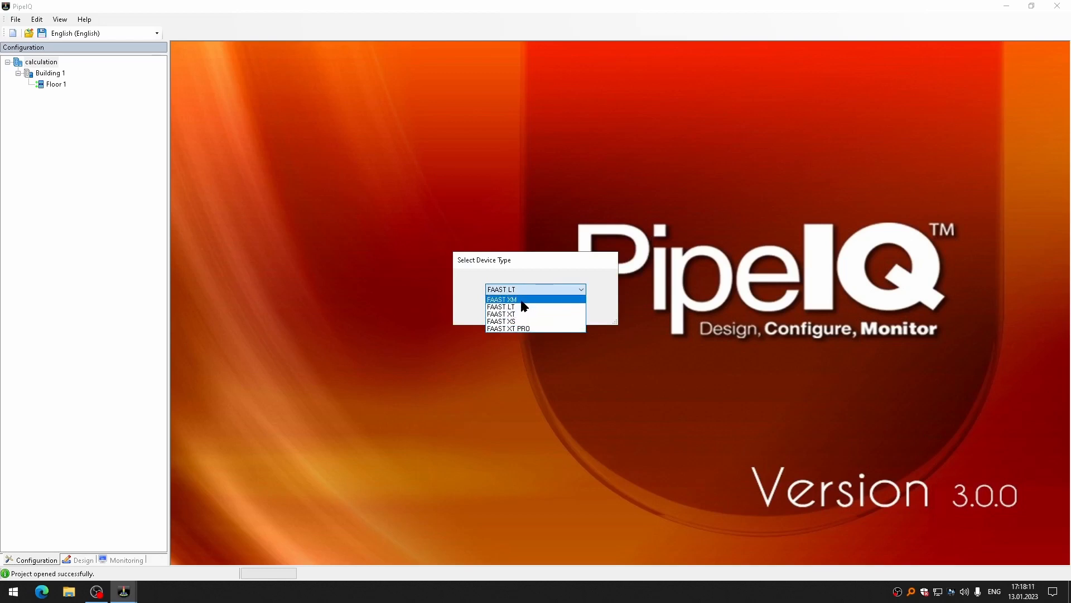
left_click(503, 306)
left_click(508, 309)
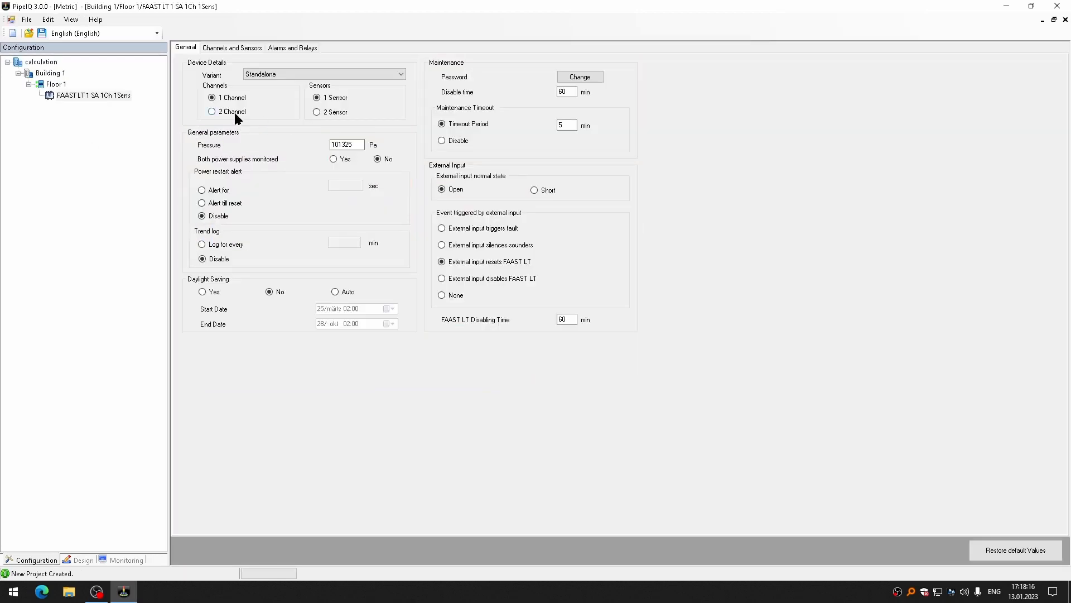
left_click(235, 113)
- Review the device's channel, sensor, alarm and relay settings and open Channel 1 for pipe design
left_click(253, 49)
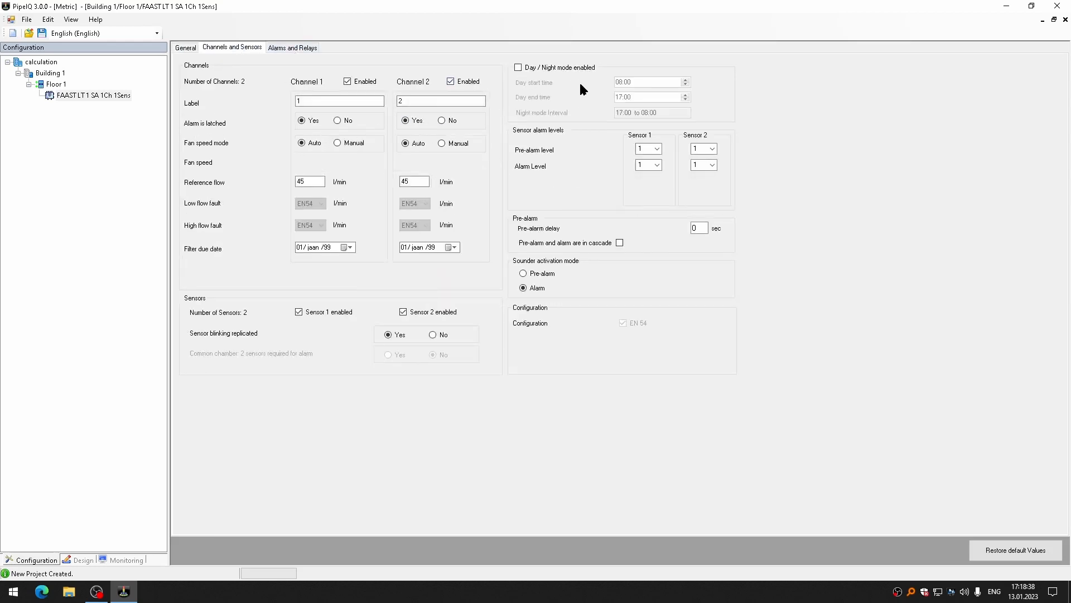
left_click(296, 49)
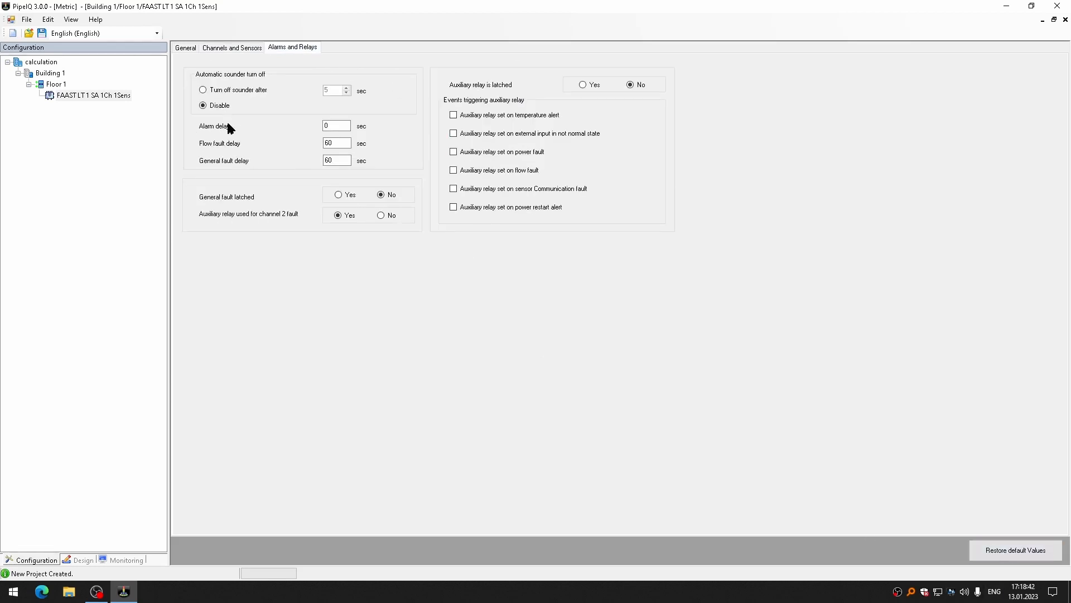
left_click(69, 560)
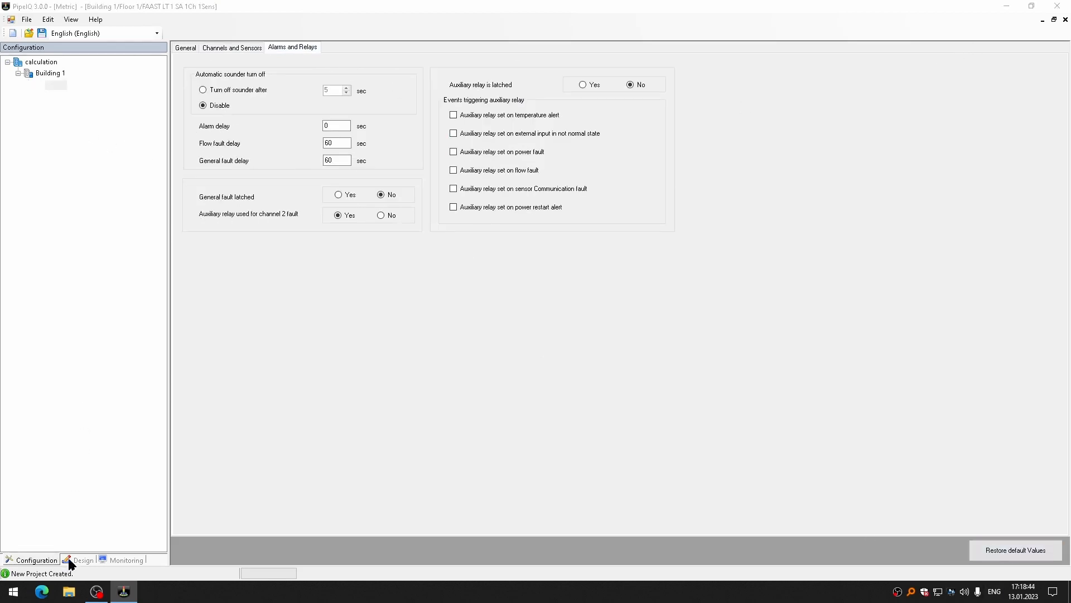
left_click(492, 334)
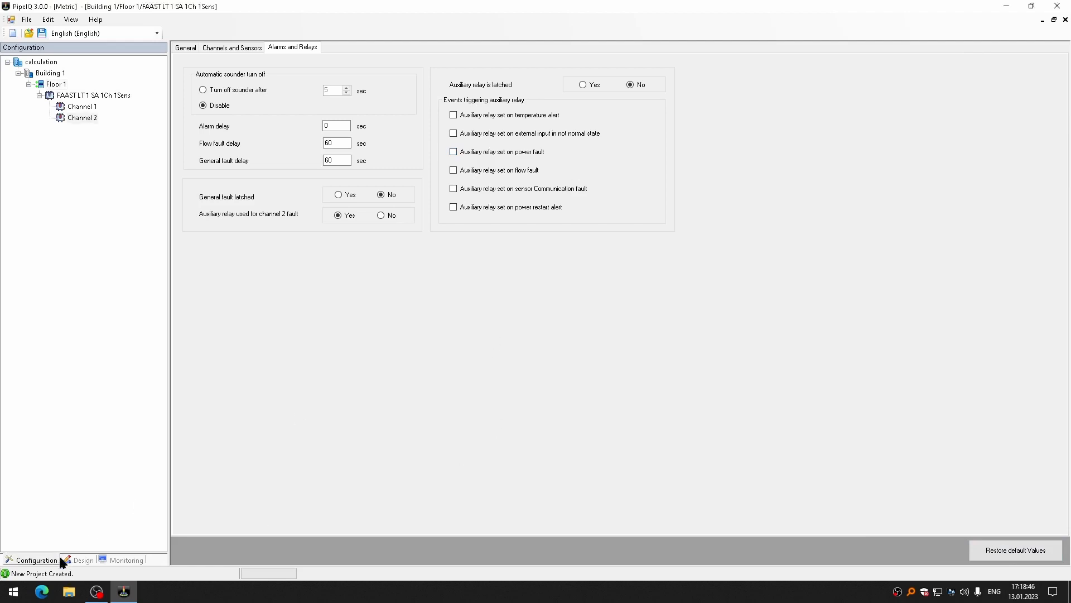
left_click(89, 108)
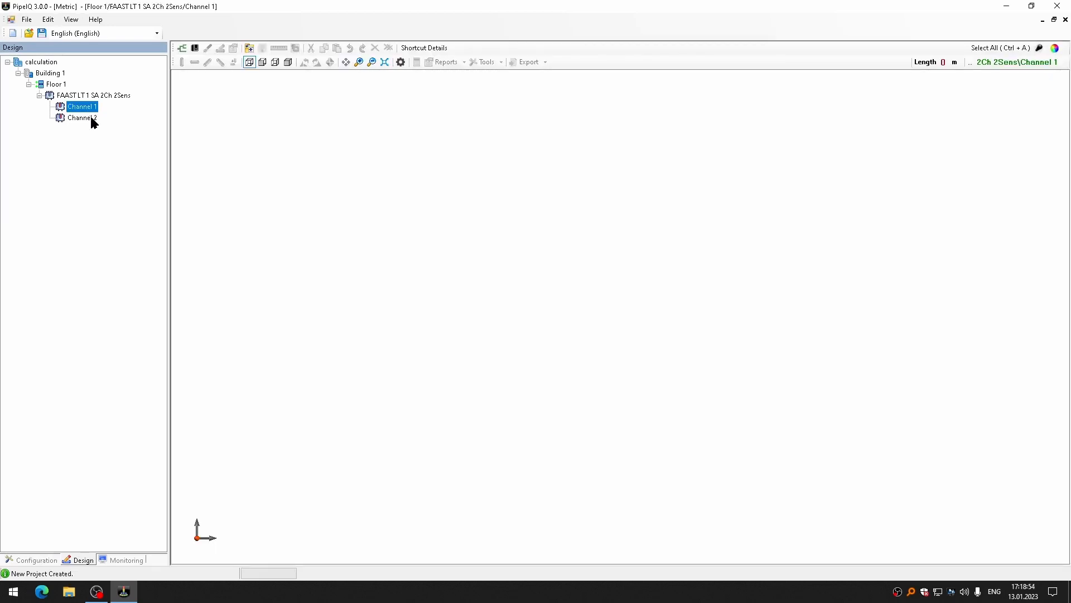
- Start the Pipe Wizard for Channel 1 with EN54 Class A coverage and ABS as the pipe material
left_click(183, 49)
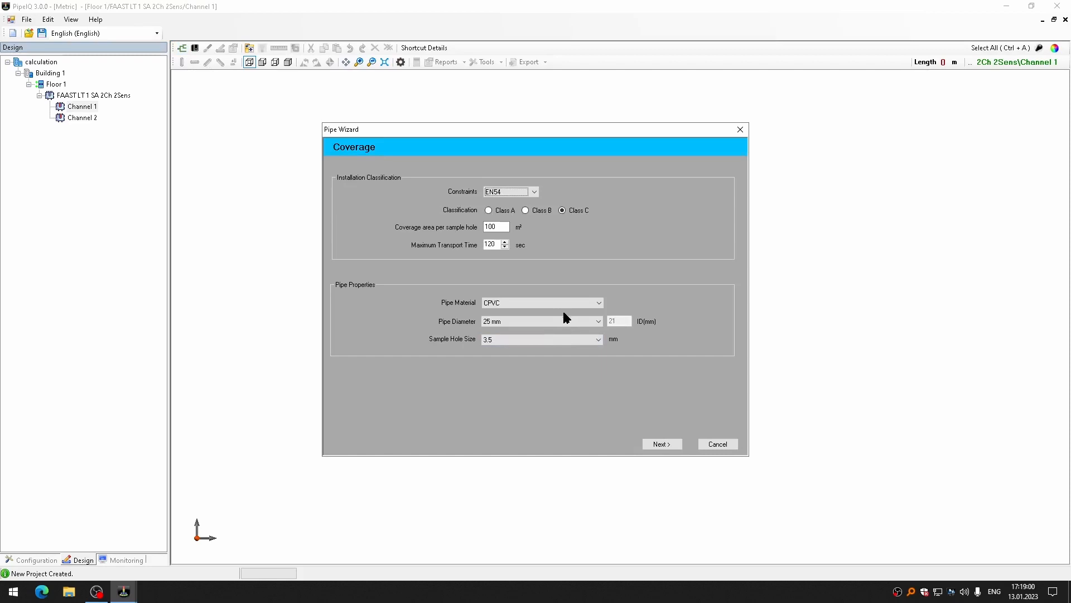
left_click(487, 211)
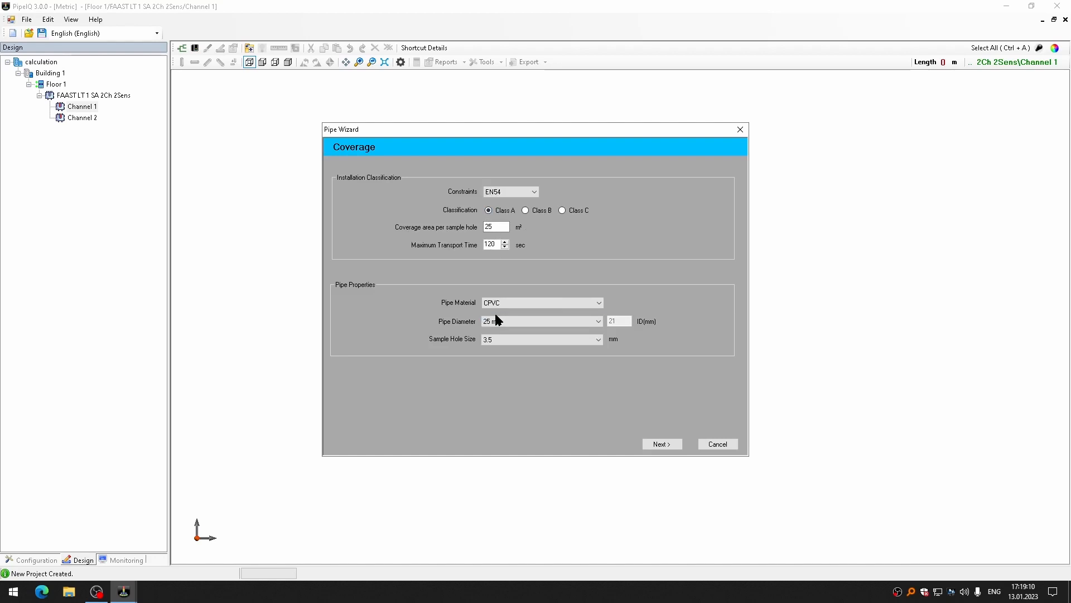
left_click(525, 303)
left_click(499, 335)
left_click(665, 446)
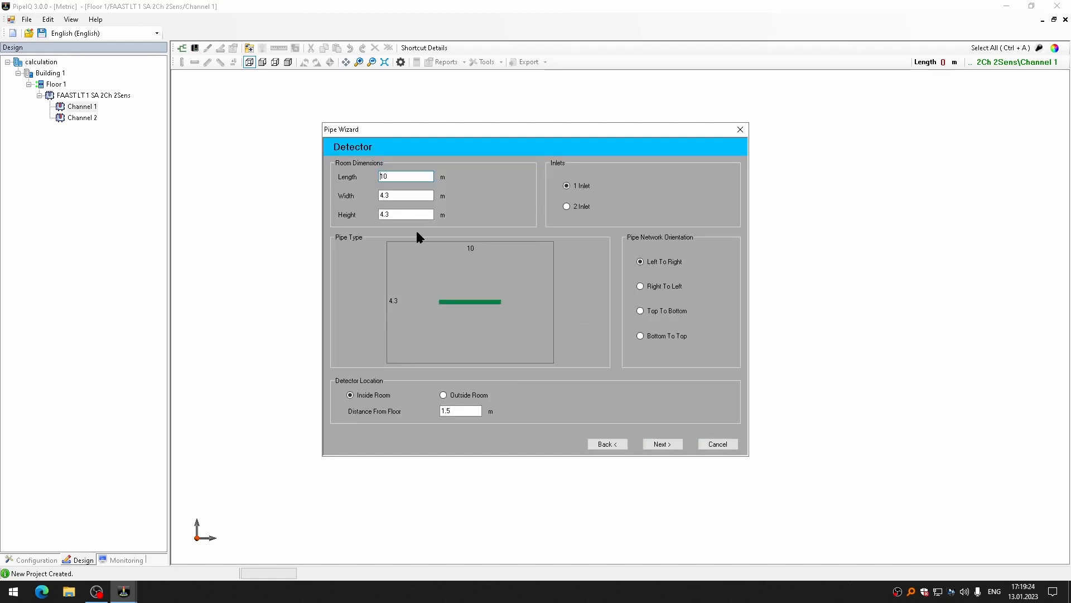
- Set the room length to 3 m, accept the remaining detector and pipe network defaults, and generate the pipe layout
left_click_drag(410, 179, 370, 180)
type("3")
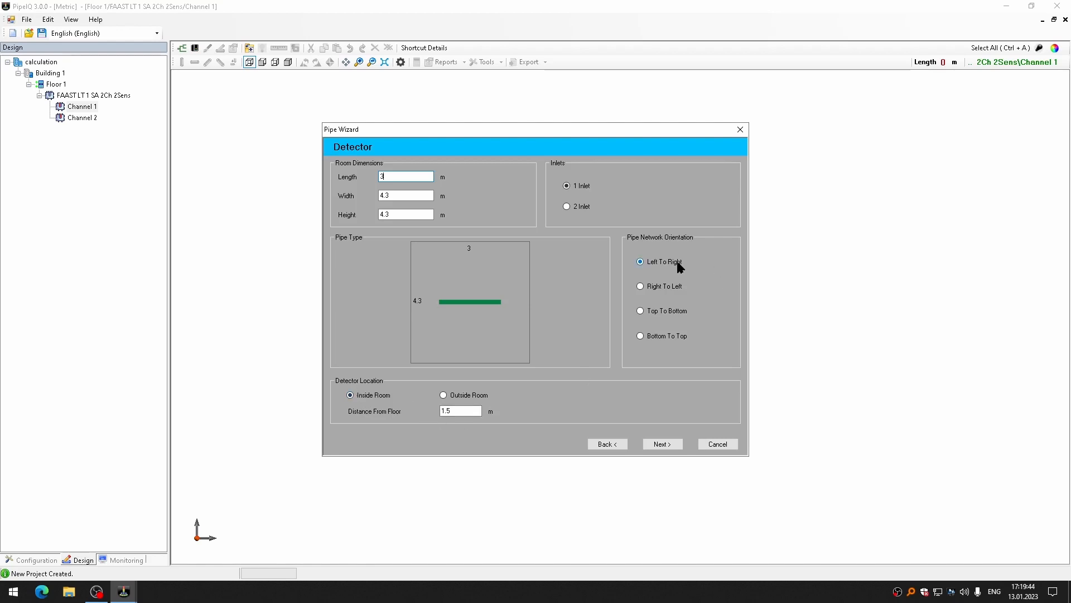
left_click(667, 447)
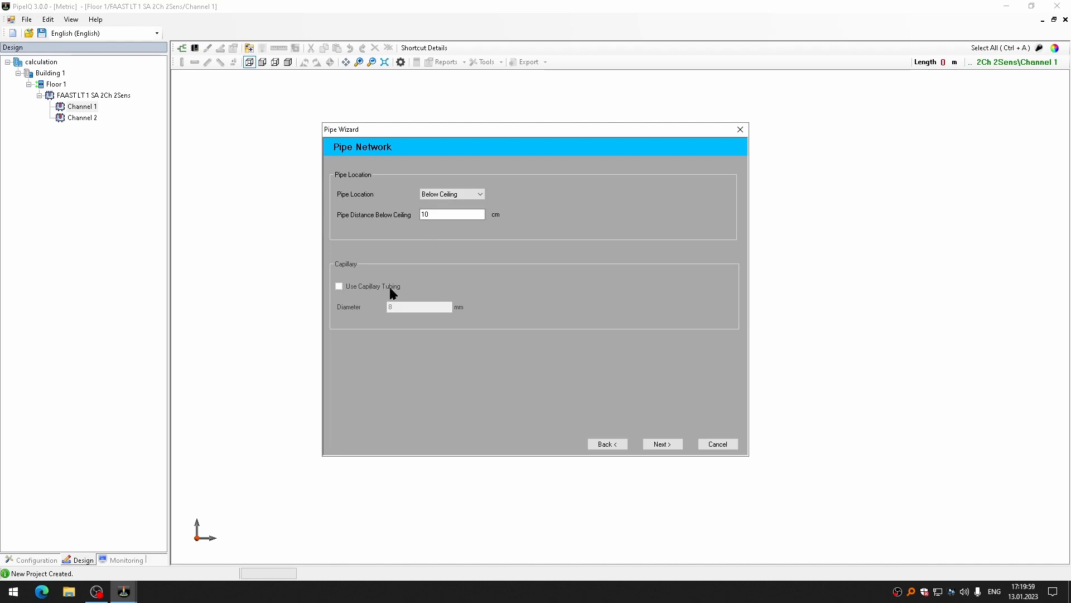
left_click(662, 445)
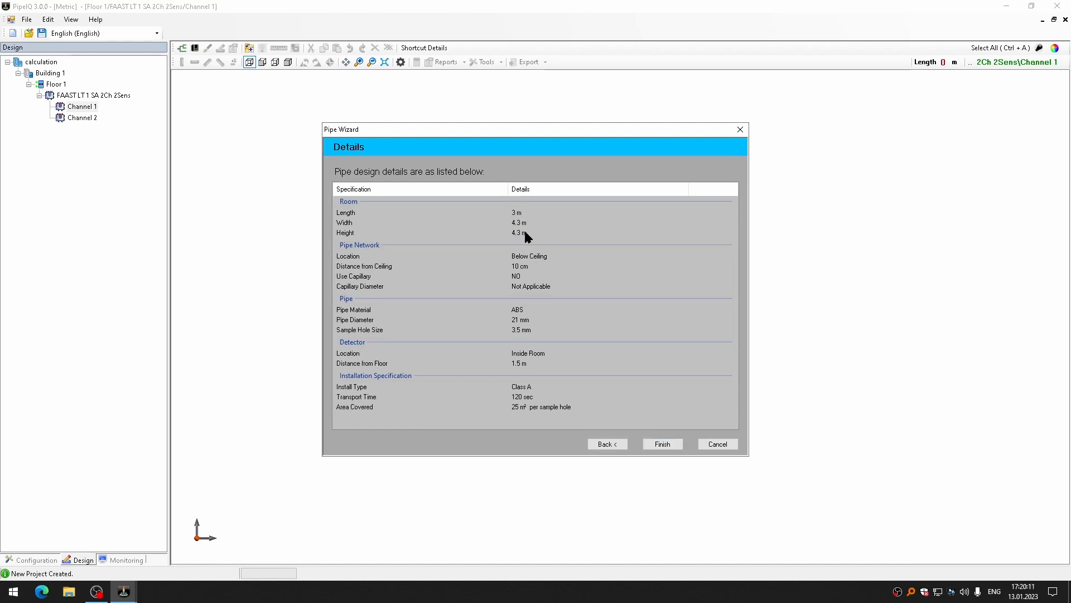
left_click(666, 445)
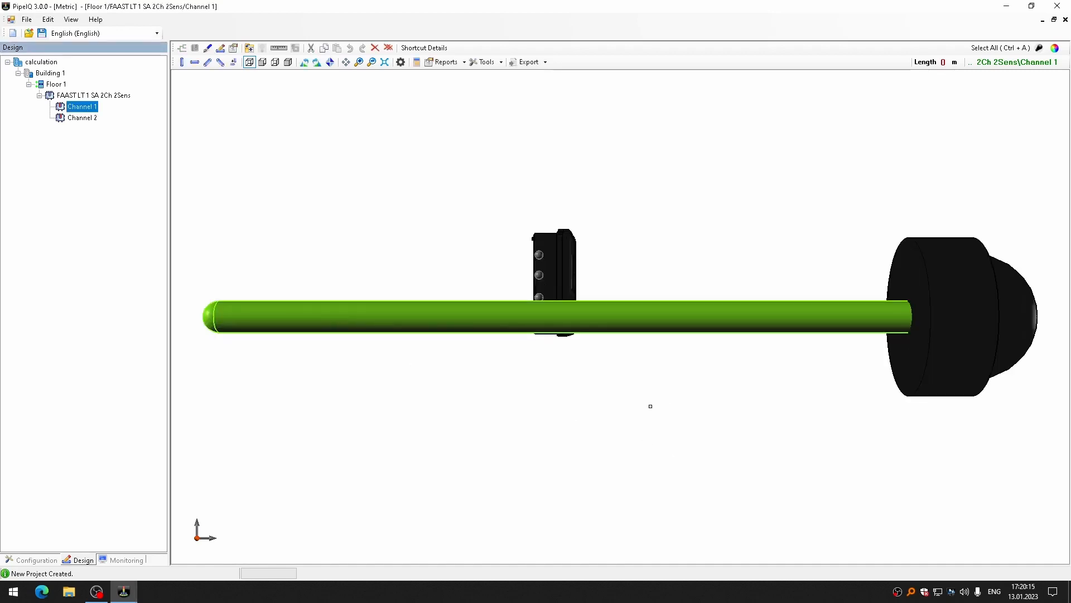
- Delete the generated horizontal pipe with its end cap and the vertical pipe, keeping only the detector
scroll(620, 339, "down", 2)
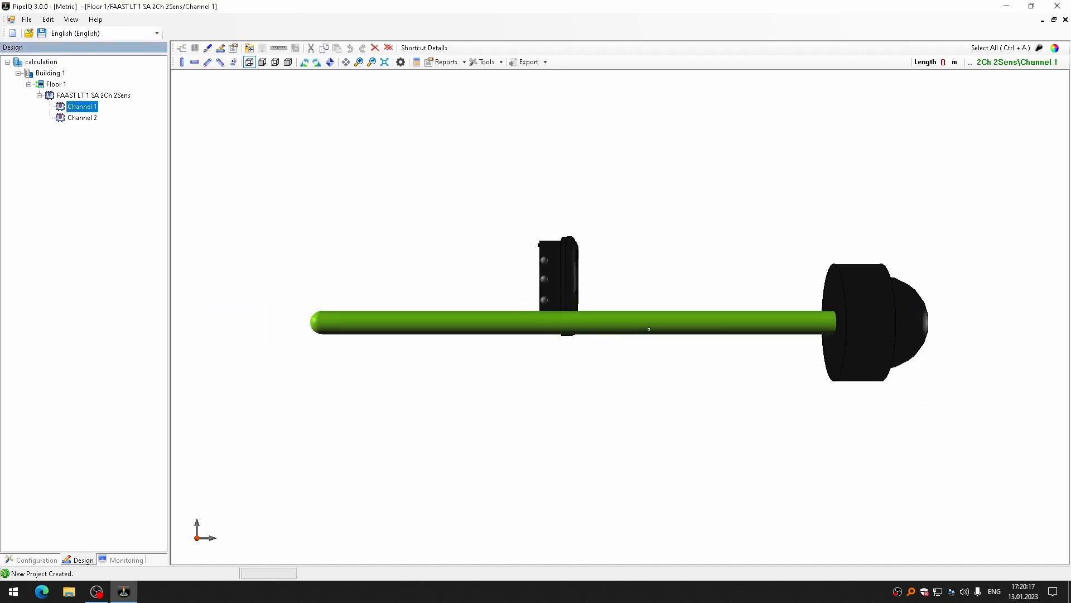
left_click(288, 61)
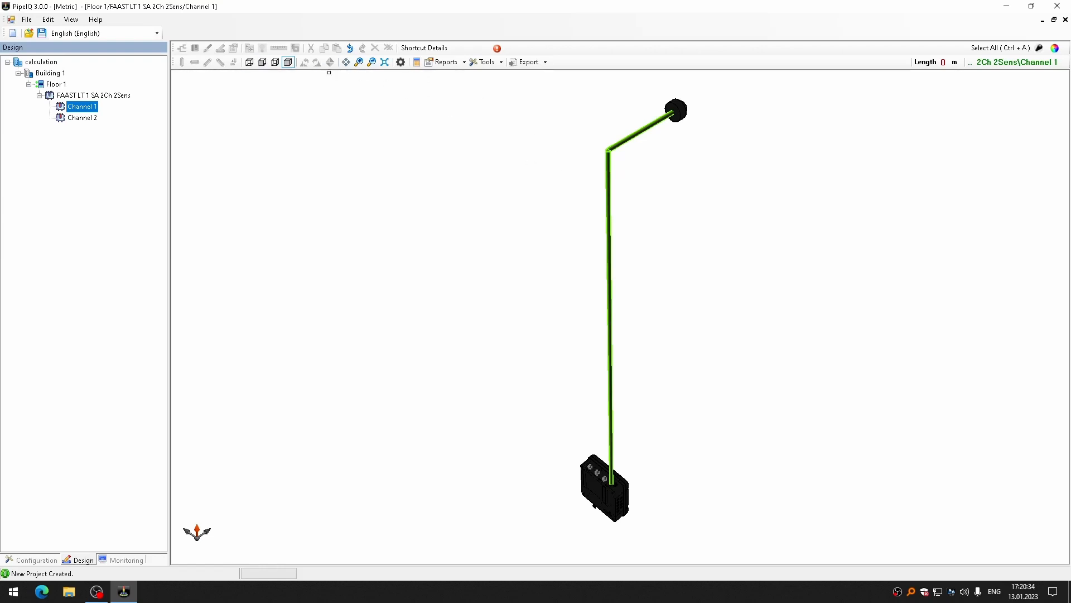
left_click(275, 63)
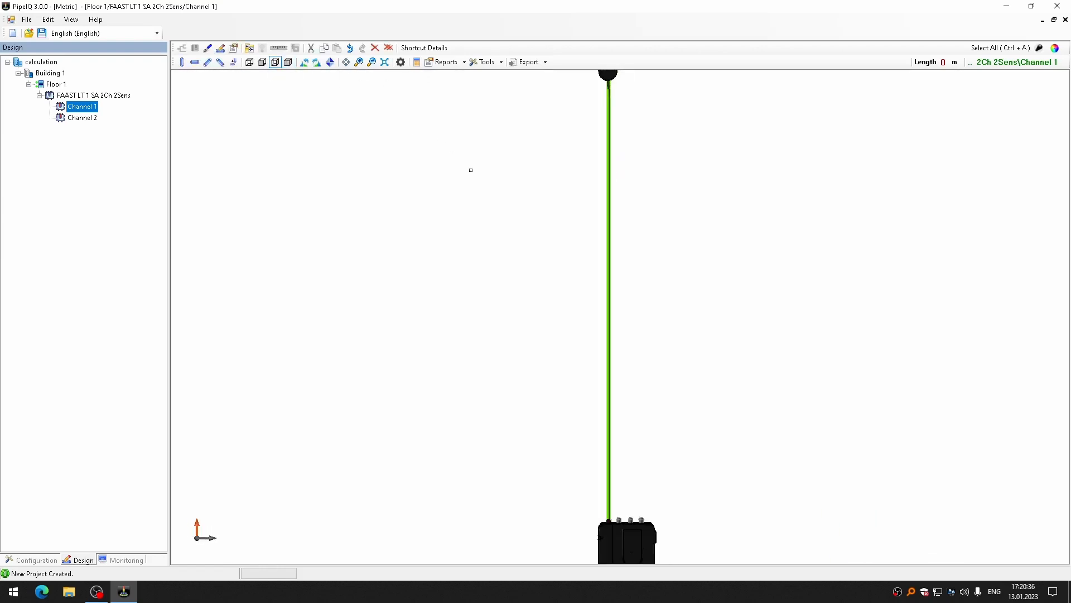
left_click(262, 63)
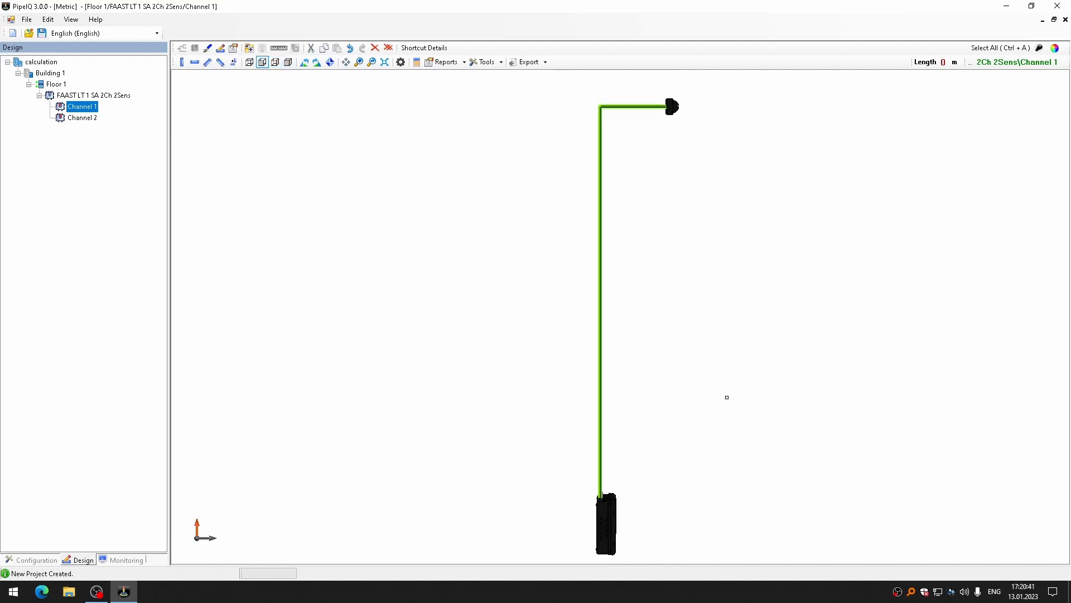
left_click(628, 107)
key("Delete")
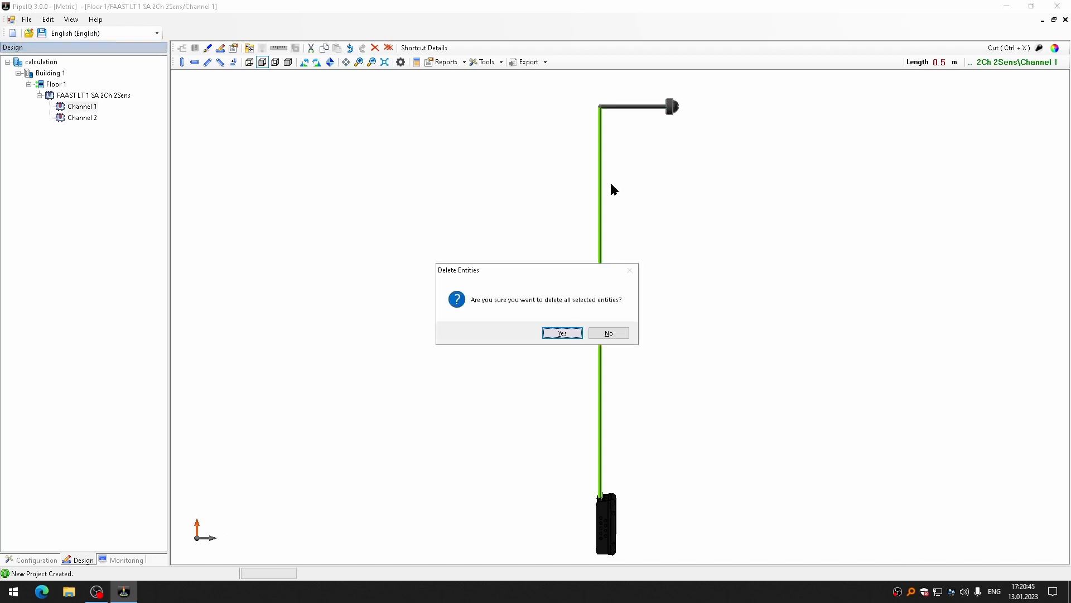
left_click(562, 332)
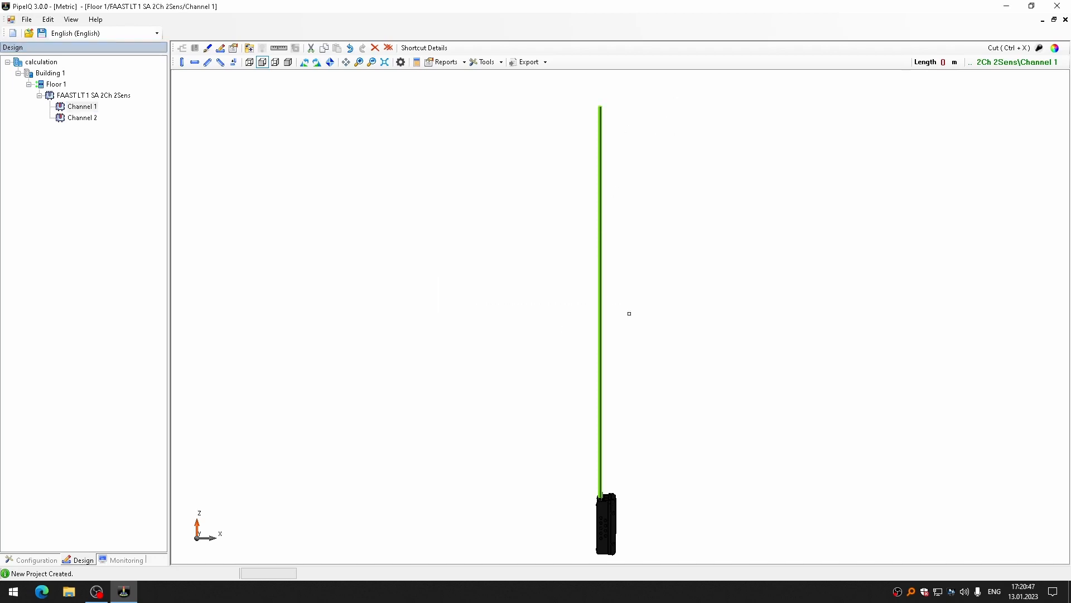
left_click(601, 293)
key("Delete")
left_click(564, 334)
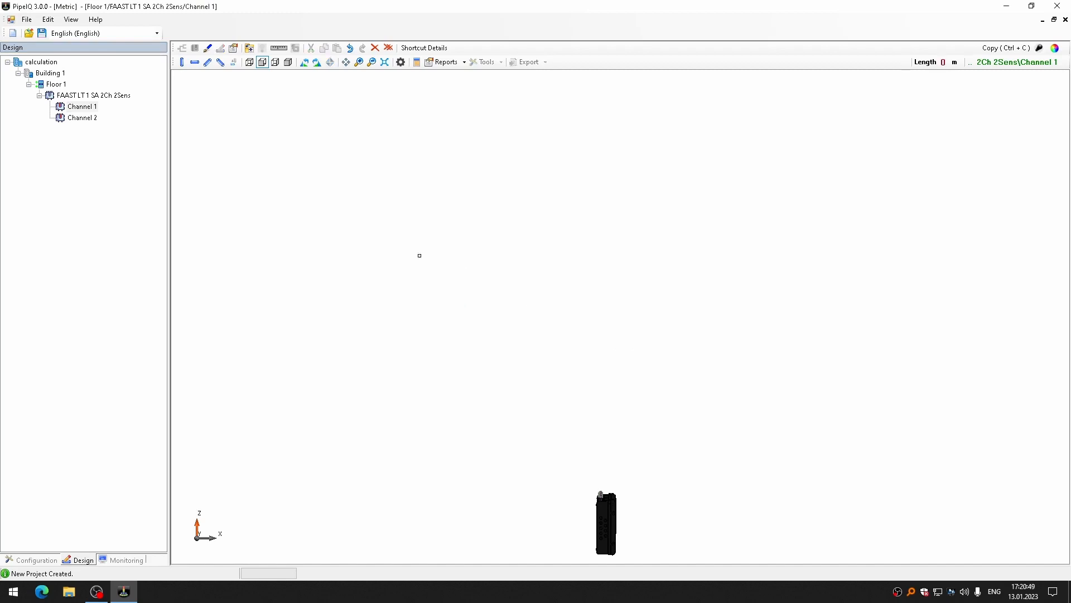
- Add a vertical pipe 50 m long, running bottom to top, above the detector
left_click(182, 64)
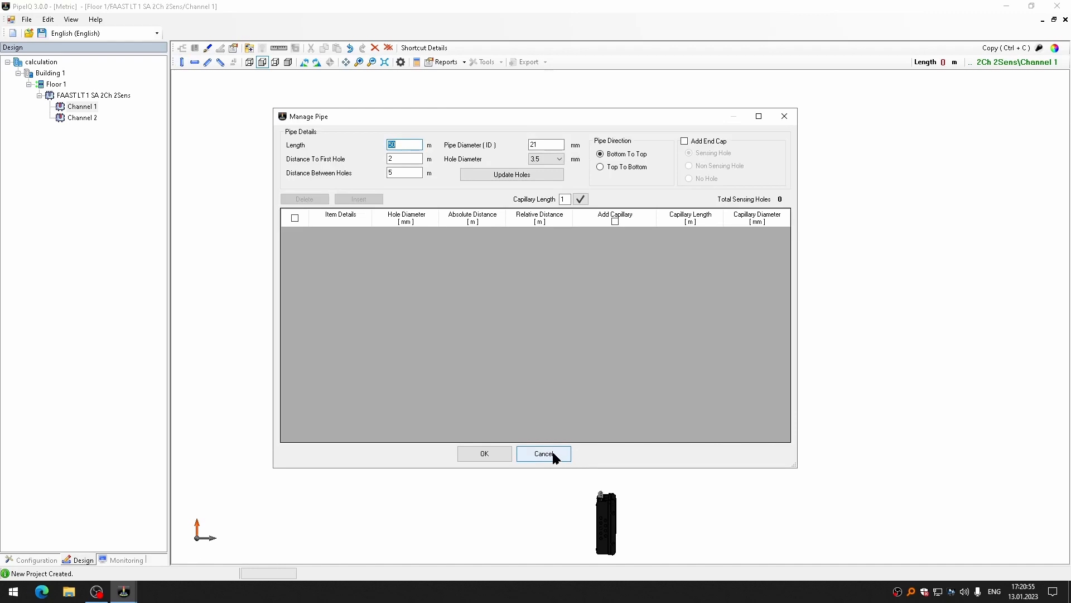
left_click(494, 452)
key("ctrl+v")
scroll(608, 316, "down", 10)
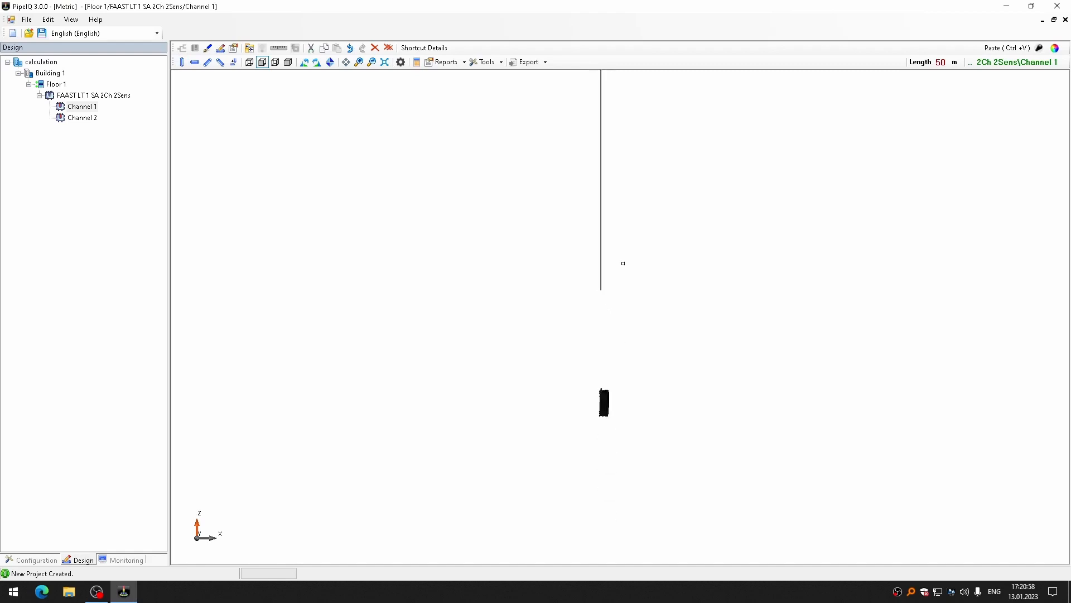
scroll(627, 158, "up", 10)
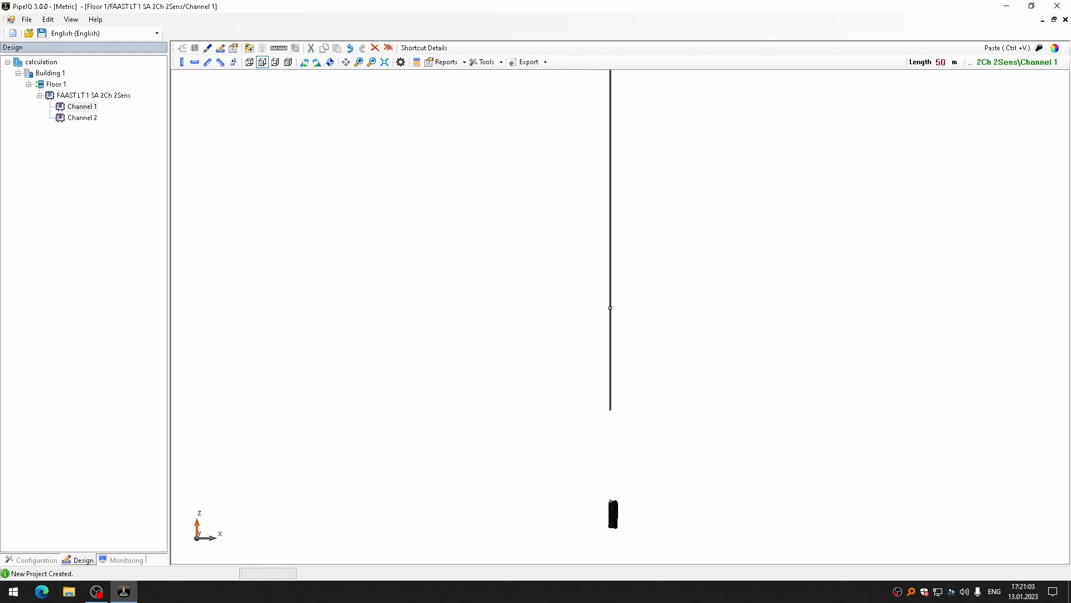
- Set the vertical pipe's length to 1 m and its distance to first hole to 0.5 m
double_click(613, 312)
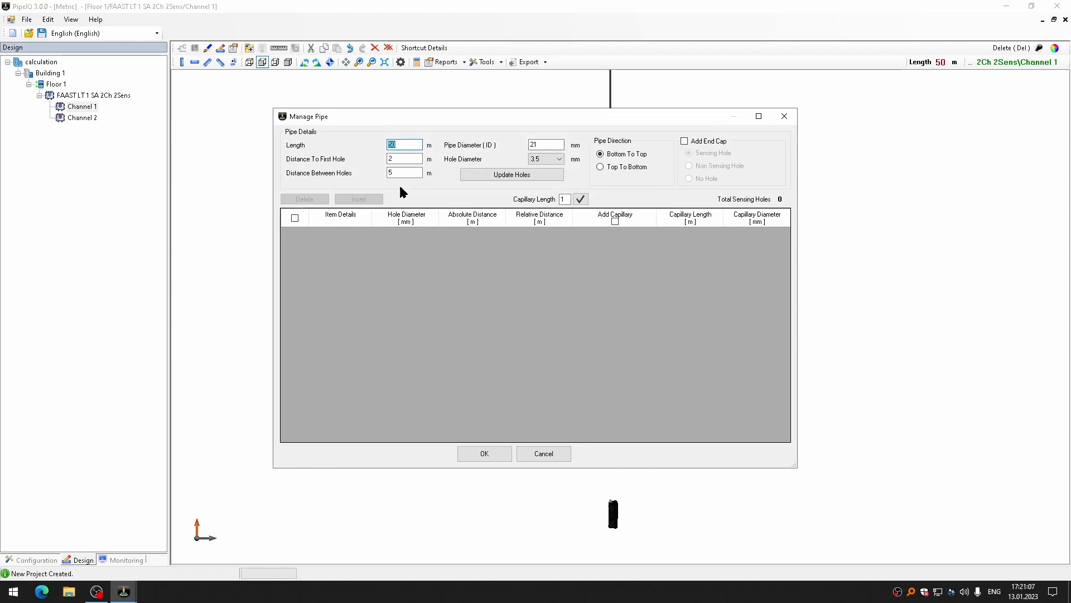
type("1")
left_click_drag(402, 160, 309, 167)
type(".5")
left_click(493, 453)
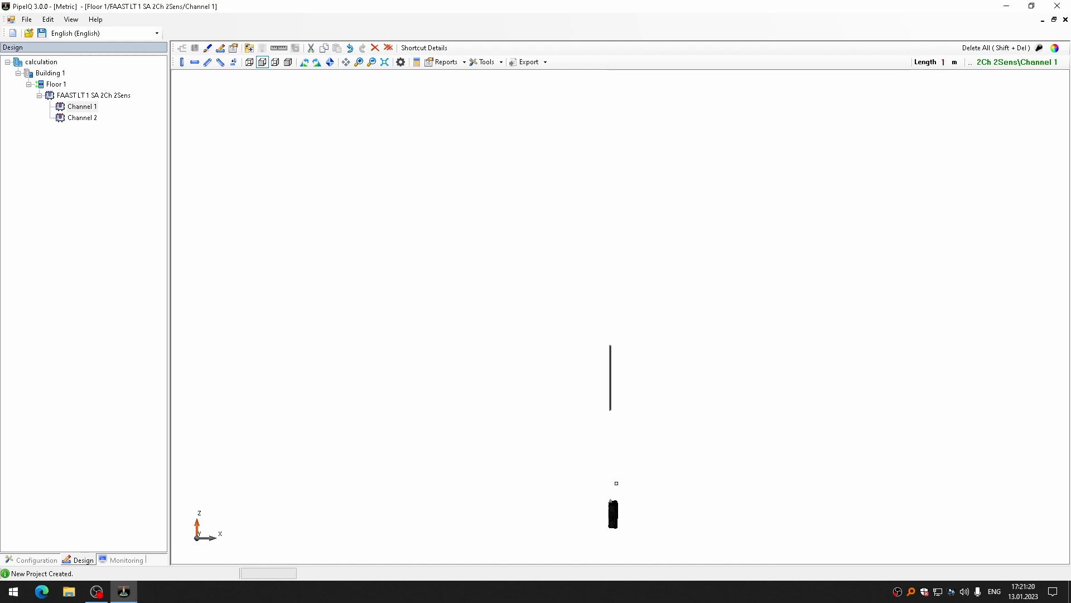
- Connect the loose vertical pipe to the detector's inlet and show the model in isometric view
scroll(616, 484, "up", 2)
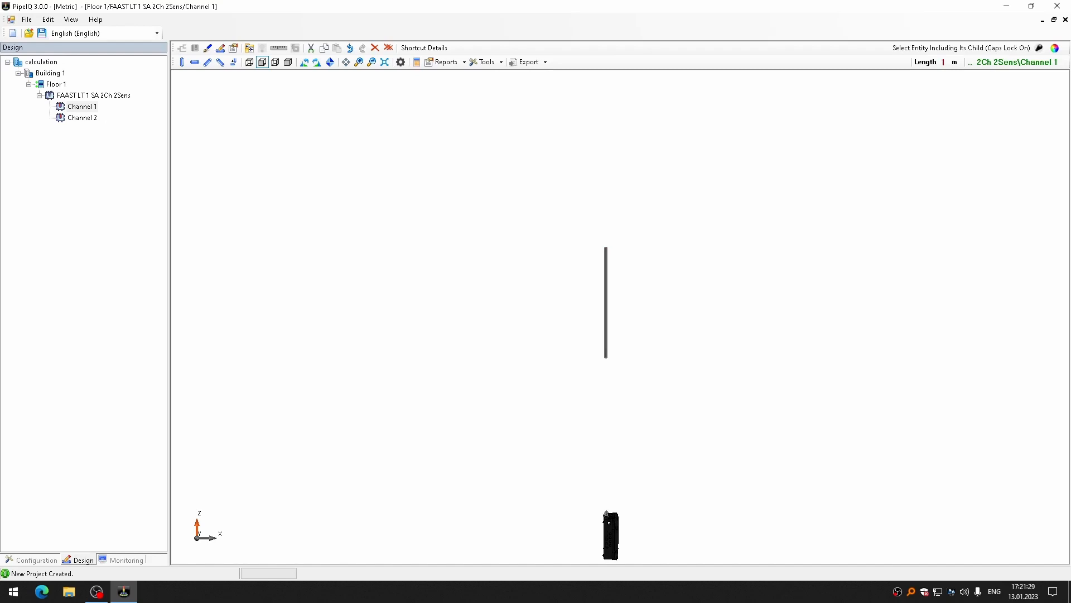
key("Caps_Lock")
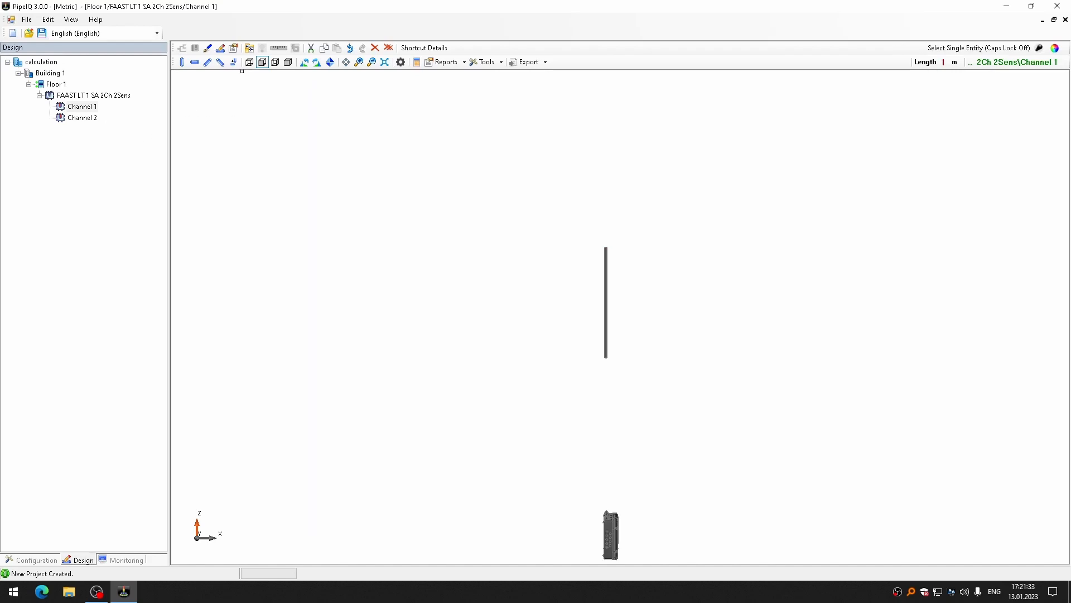
left_click(234, 62)
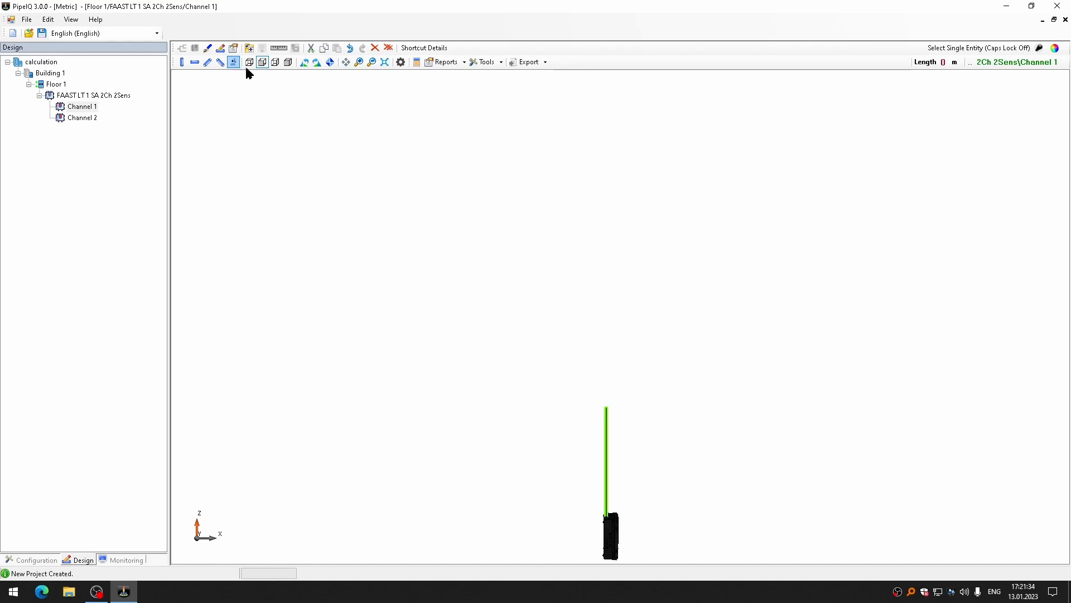
left_click(287, 62)
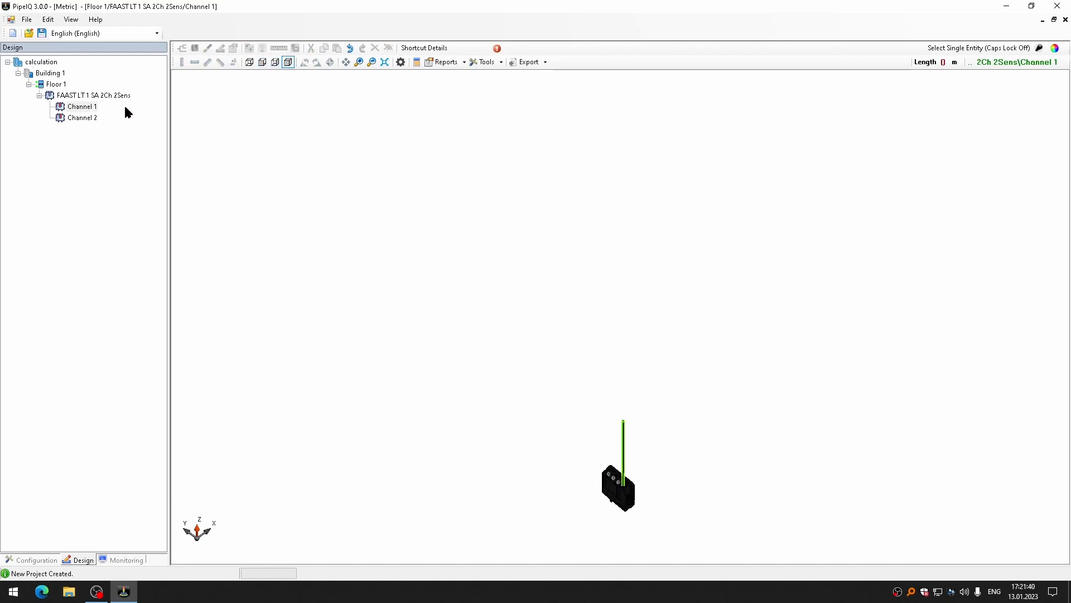
- In front view, add a horizontal pipe 8.5 m long, running left to right, with 2.5 m distance to first hole
left_click(264, 63)
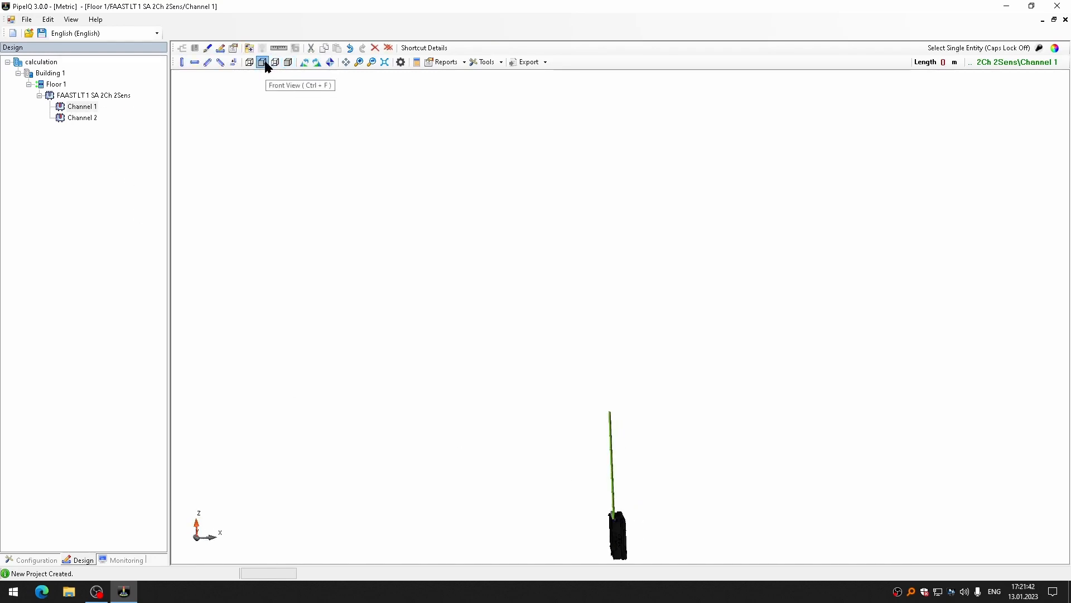
left_click(195, 63)
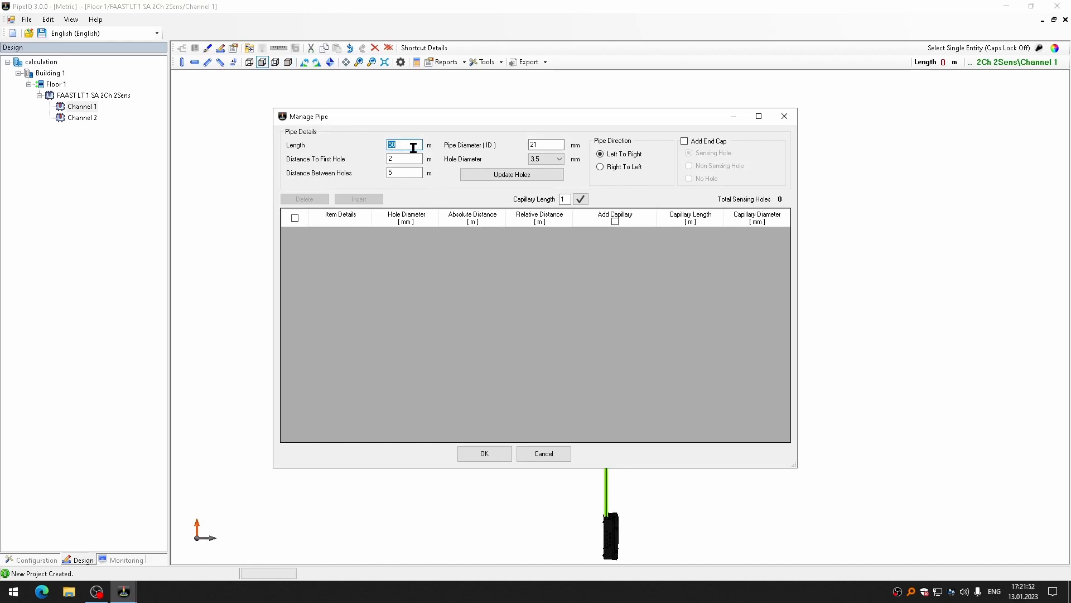
type("8.")
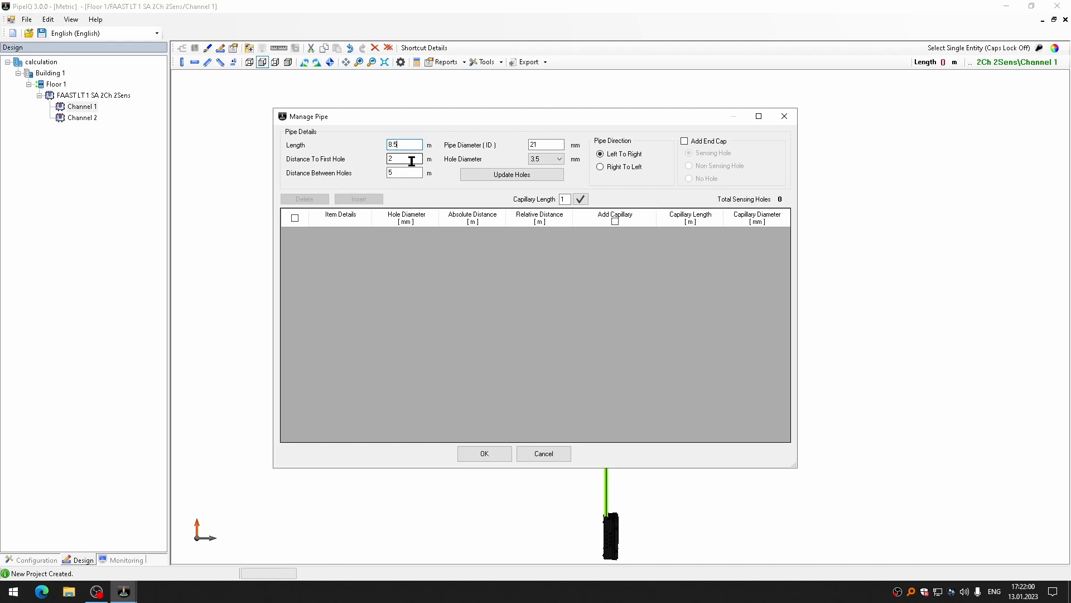
left_click_drag(412, 159, 347, 159)
type("2")
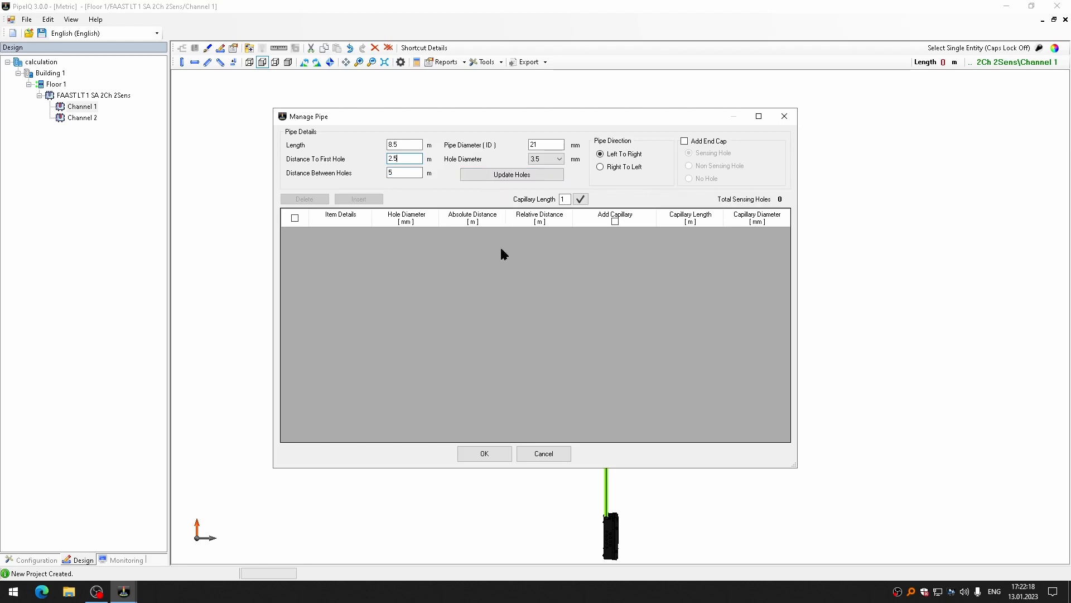
left_click(483, 455)
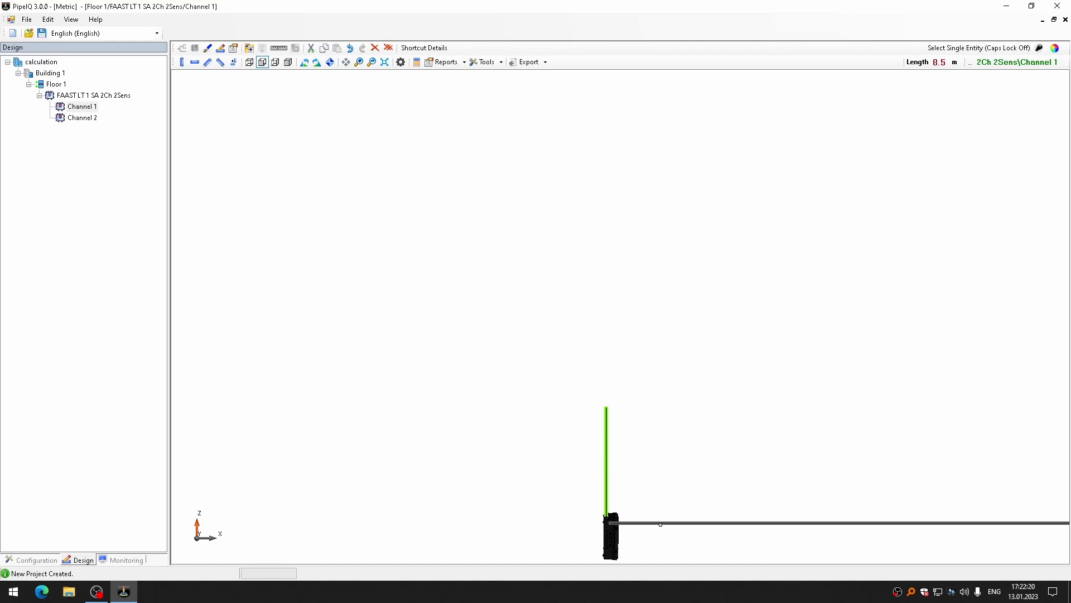
- Connect the loose horizontal pipe to the upper end of the vertical pipe
key("ctrl+p")
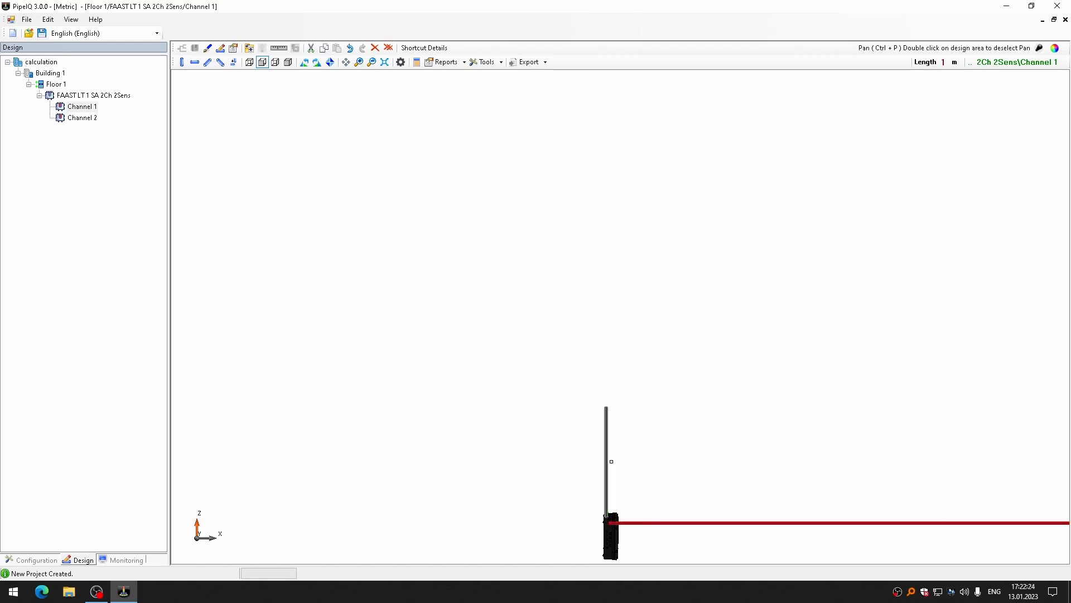
double_click(654, 523)
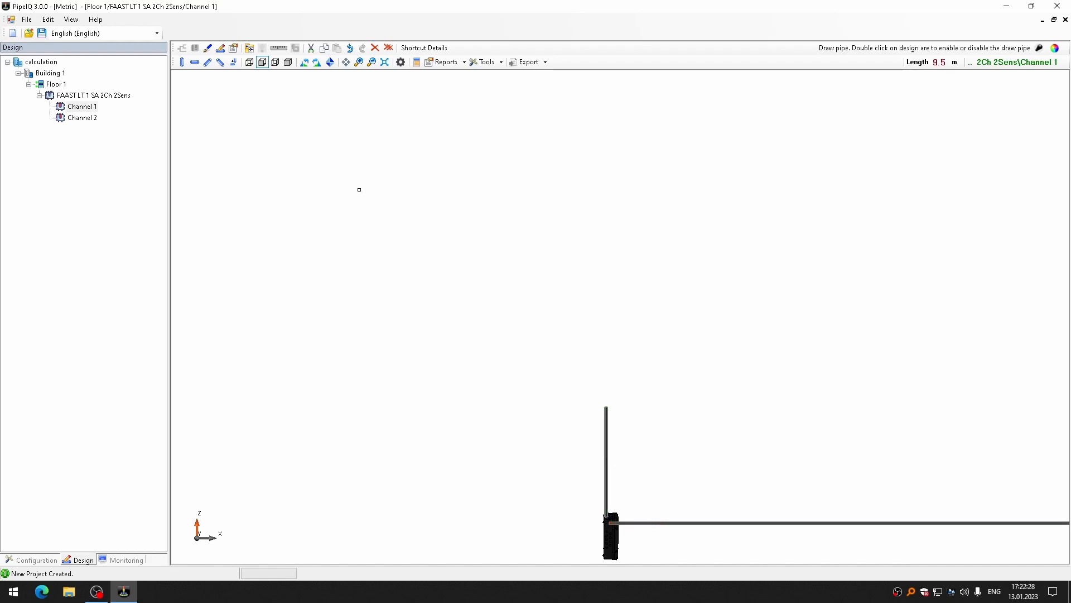
left_click(234, 62)
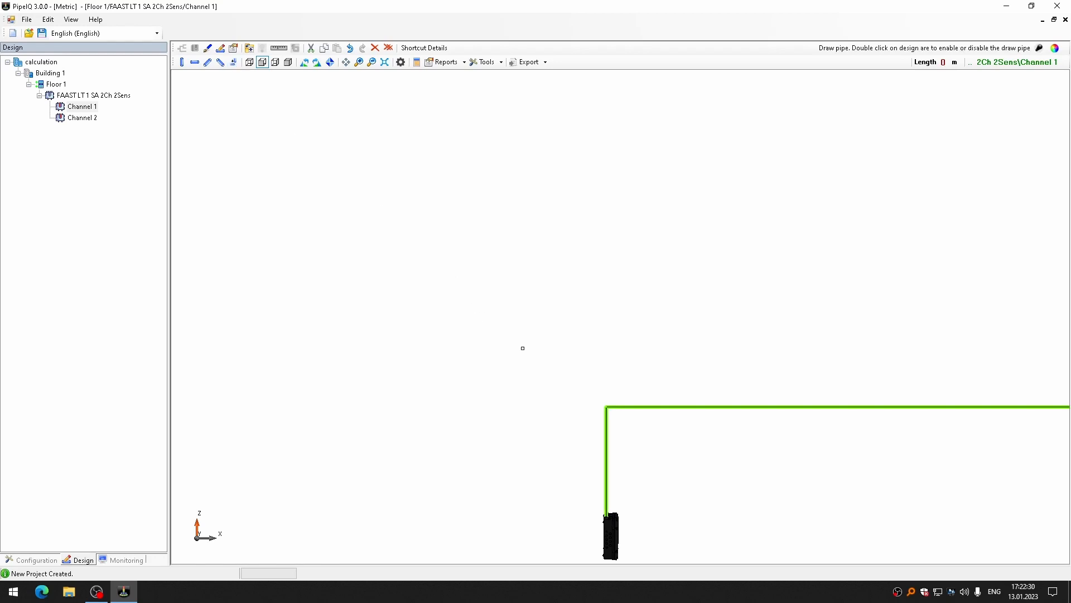
- Try to flip the horizontal pipe's orientation
scroll(711, 441, "down", 3)
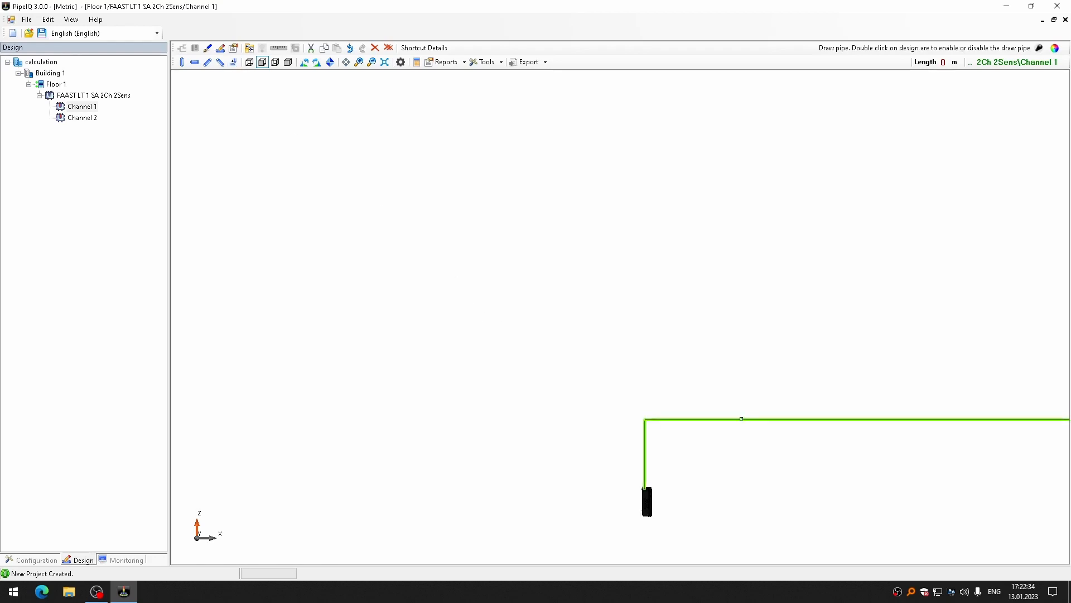
left_click(741, 418)
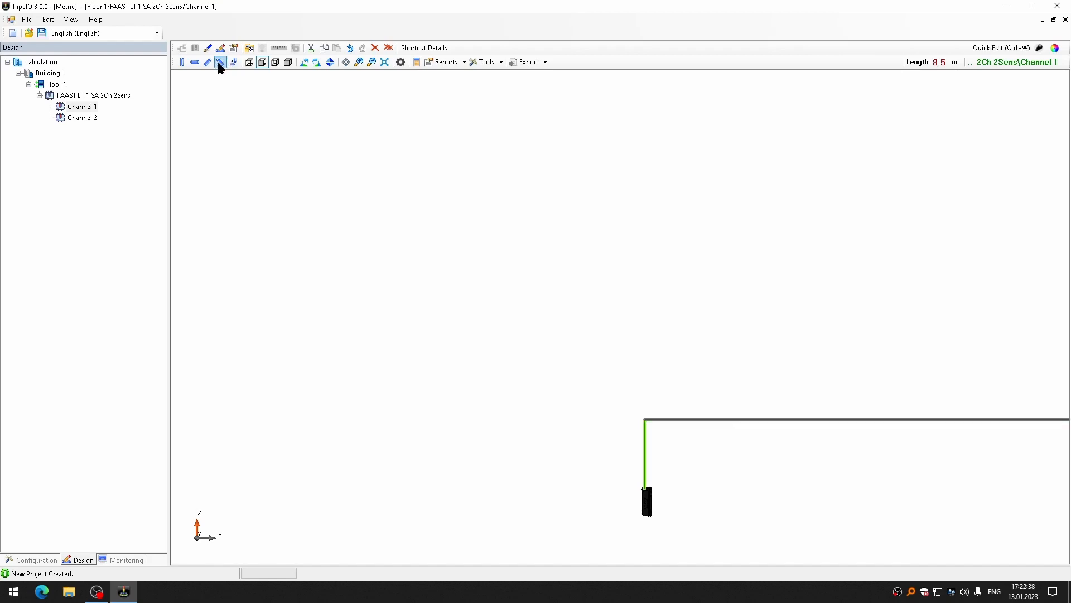
left_click(332, 64)
left_click(331, 64)
left_click(331, 63)
left_click(331, 63)
scroll(672, 450, "down", 2)
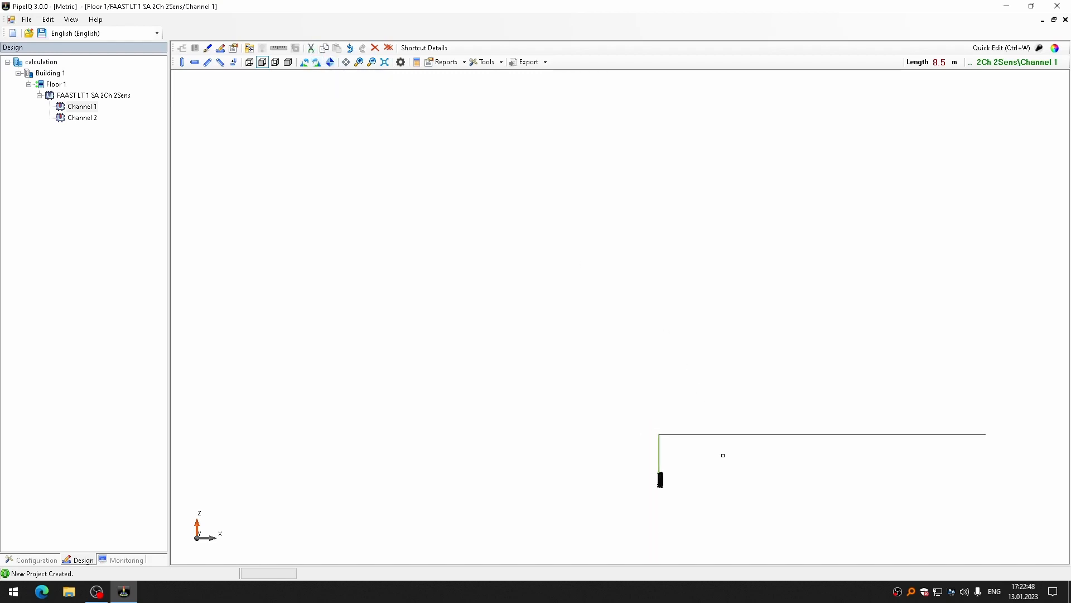
- Detach the horizontal pipe from the vertical pipe and connect the two pipes again
left_click_drag(738, 459, 777, 449)
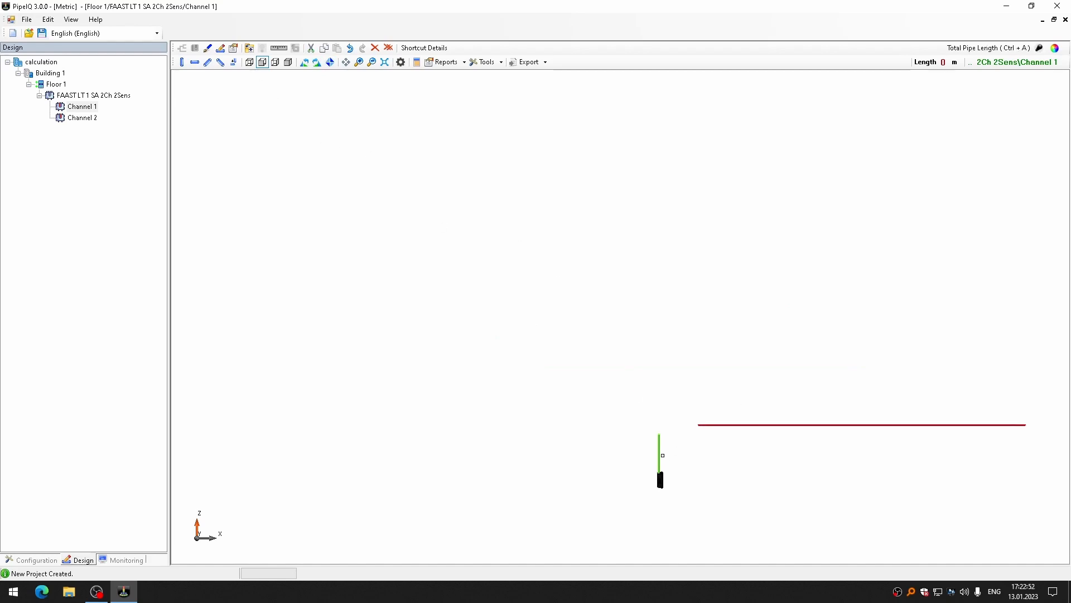
left_click(662, 453)
left_click(707, 424)
left_click(234, 62)
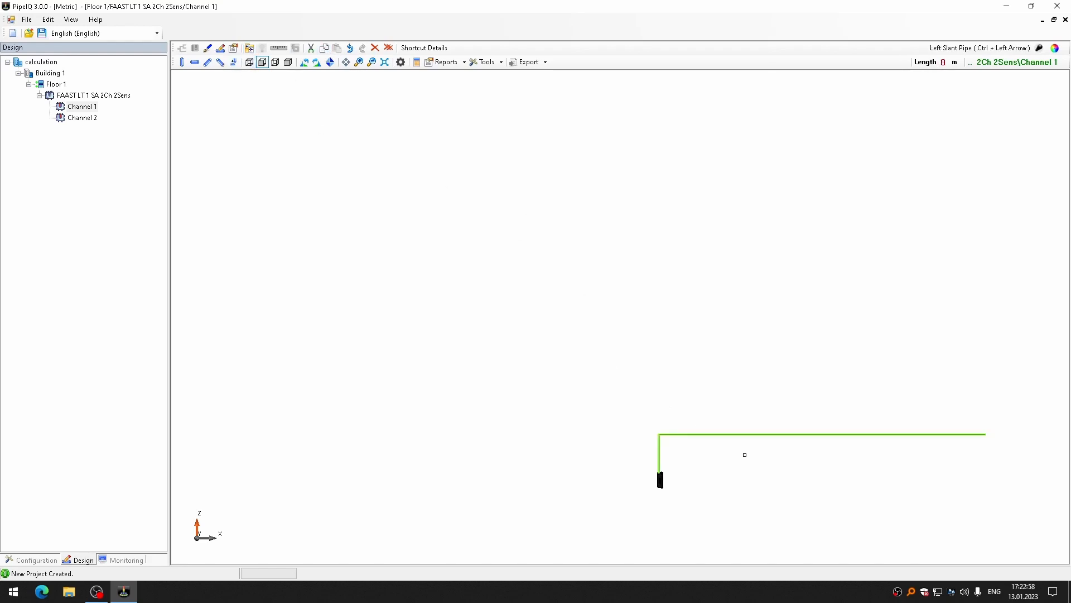
- Generate sensing holes on the horizontal pipe from its current spacing and add an end cap with no hole
left_click(734, 434)
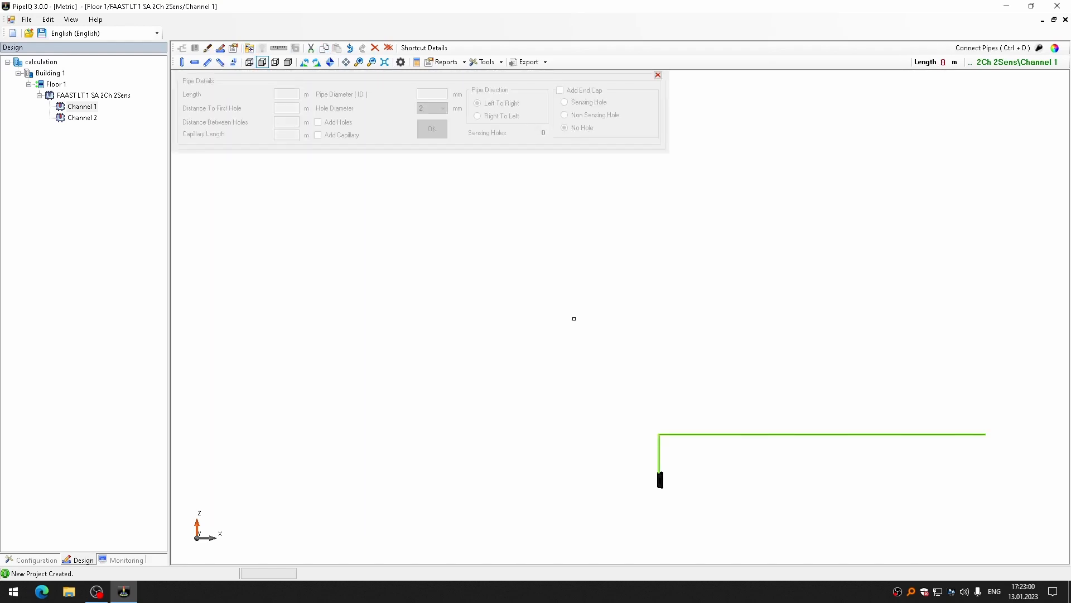
left_click(658, 75)
left_click(717, 434)
right_click(716, 433)
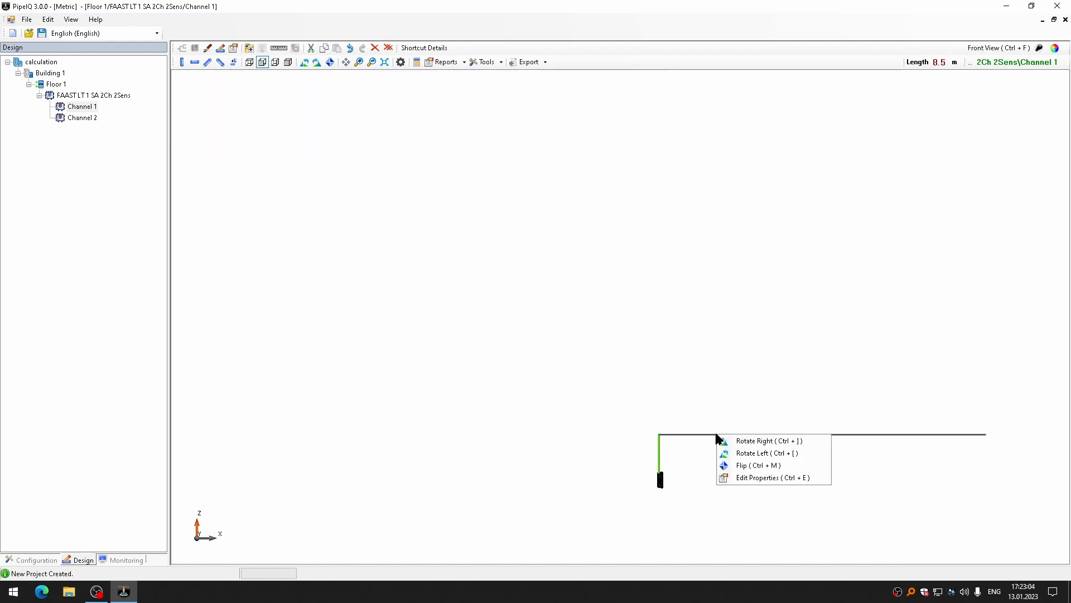
left_click(789, 478)
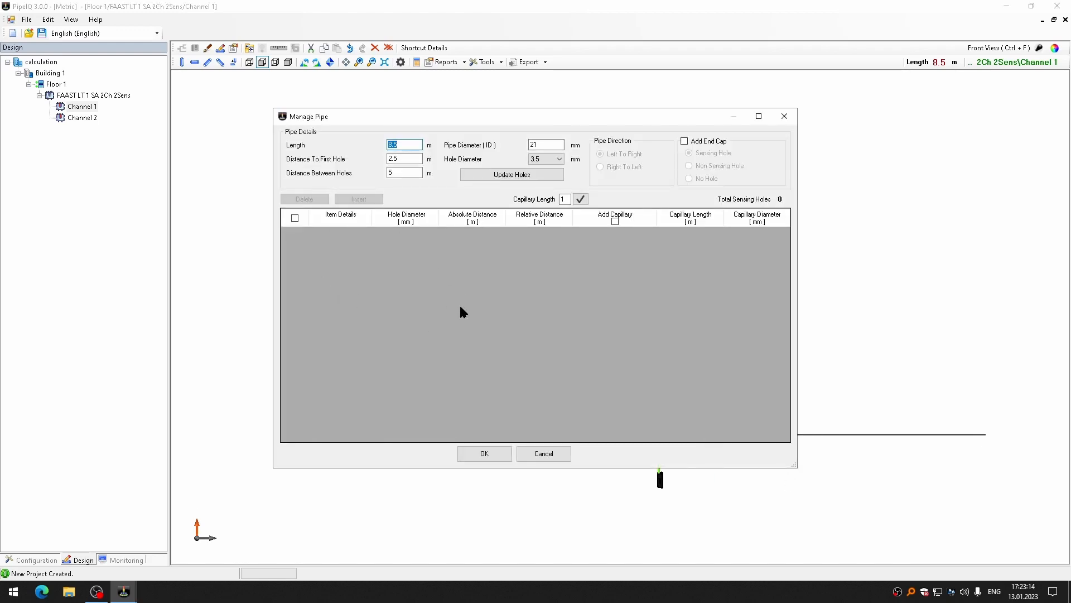
left_click(520, 178)
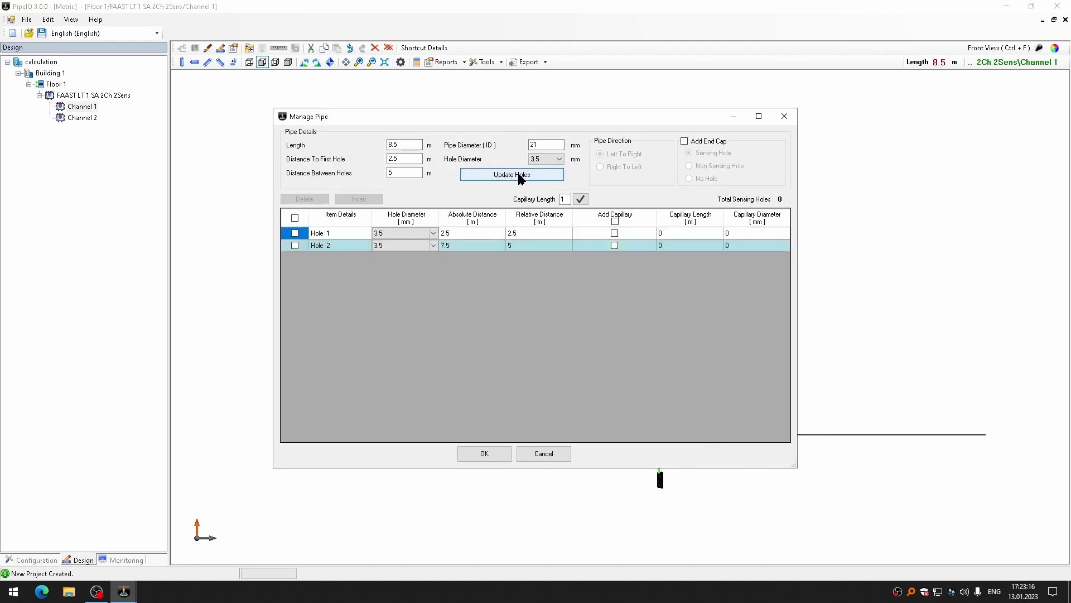
left_click(685, 142)
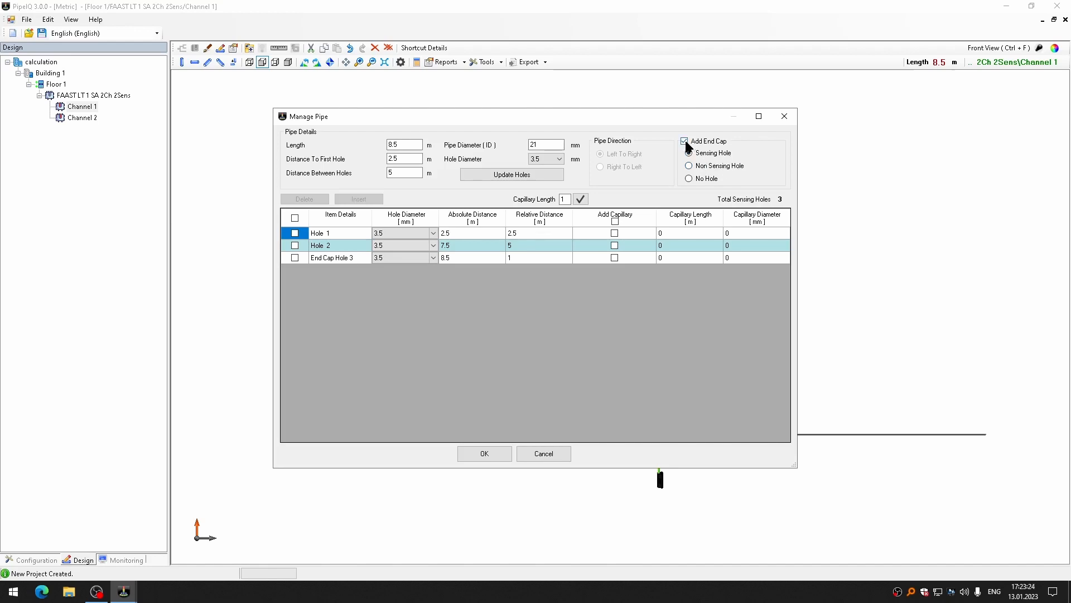
left_click(690, 178)
left_click(484, 452)
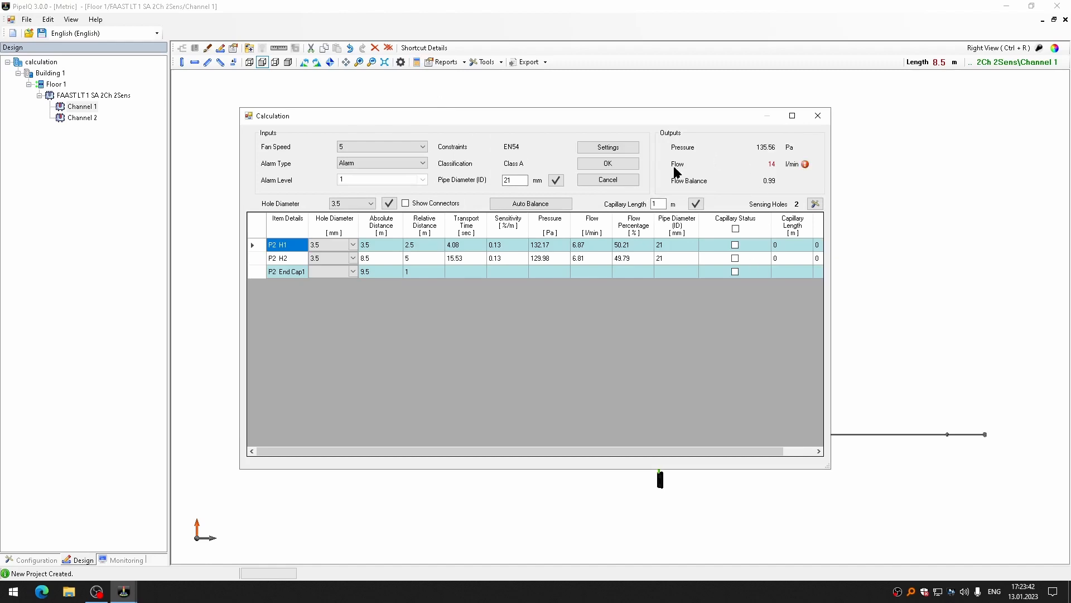
- In the calculation, set the hole diameter of both P2 H1 and P2 H2 to 6.5 mm
mouse_move(774, 170)
left_click(352, 245)
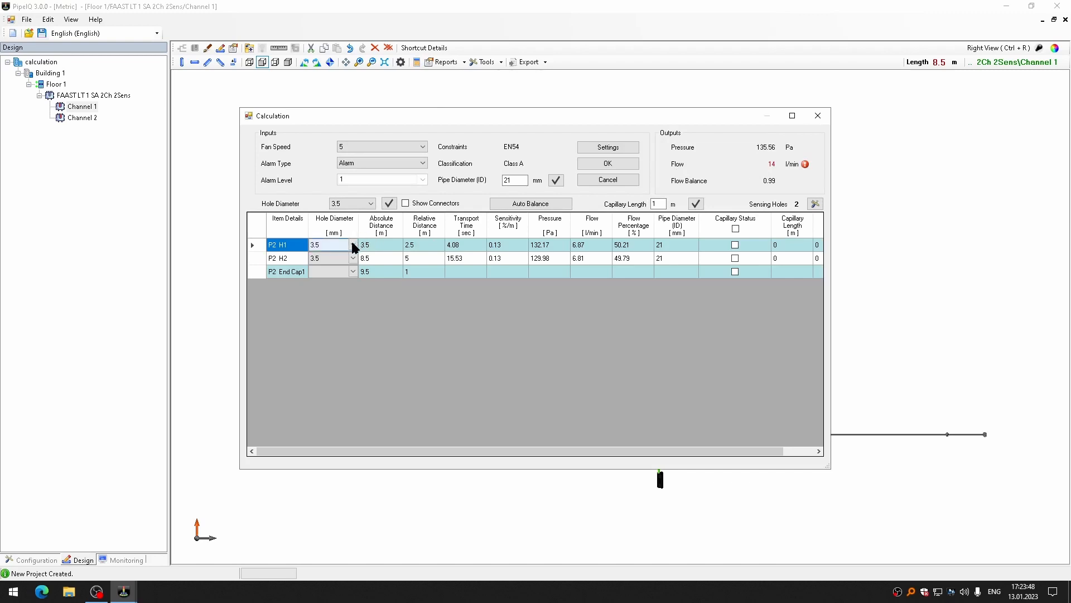
left_click(352, 246)
left_click(335, 323)
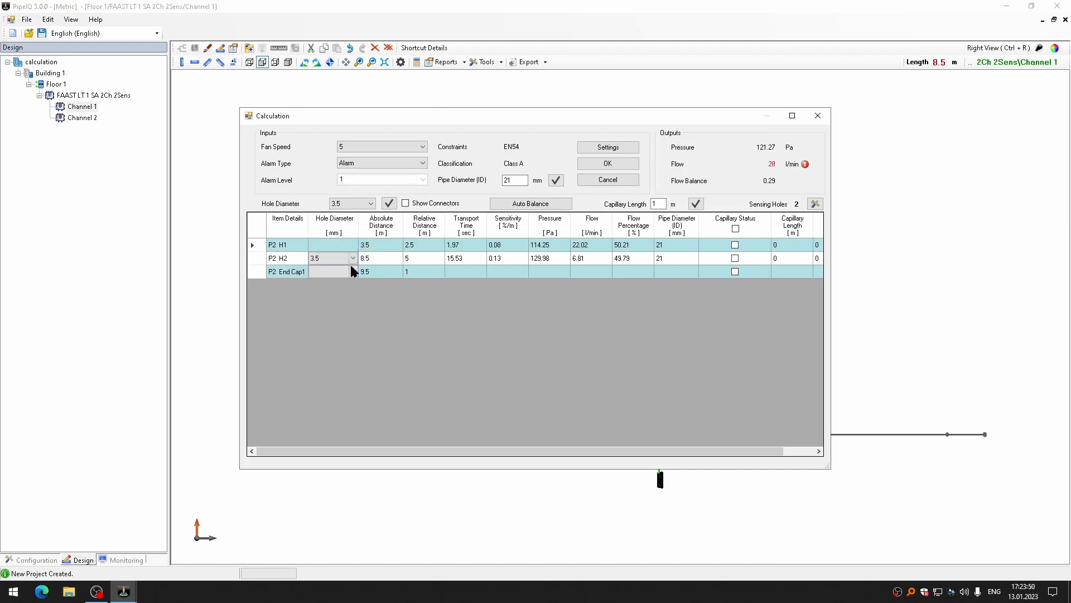
left_click(353, 259)
left_click(354, 260)
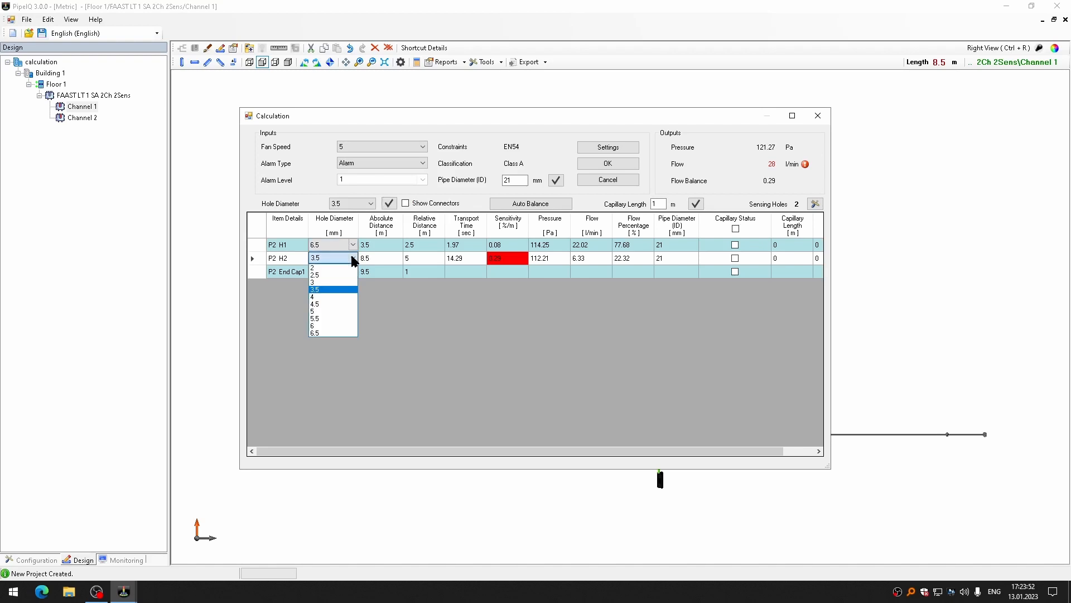
left_click(335, 333)
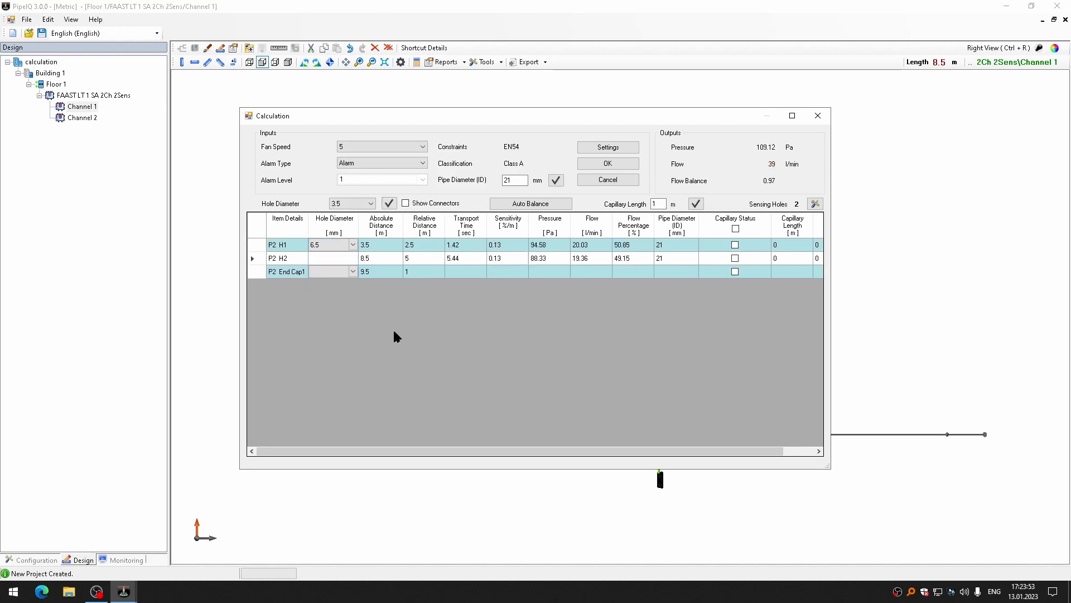
- Auto-balance the hole diameters, and set the diameter of P2 H1 back to 6.5 mm
left_click(543, 206)
left_click(327, 260)
left_click(319, 246)
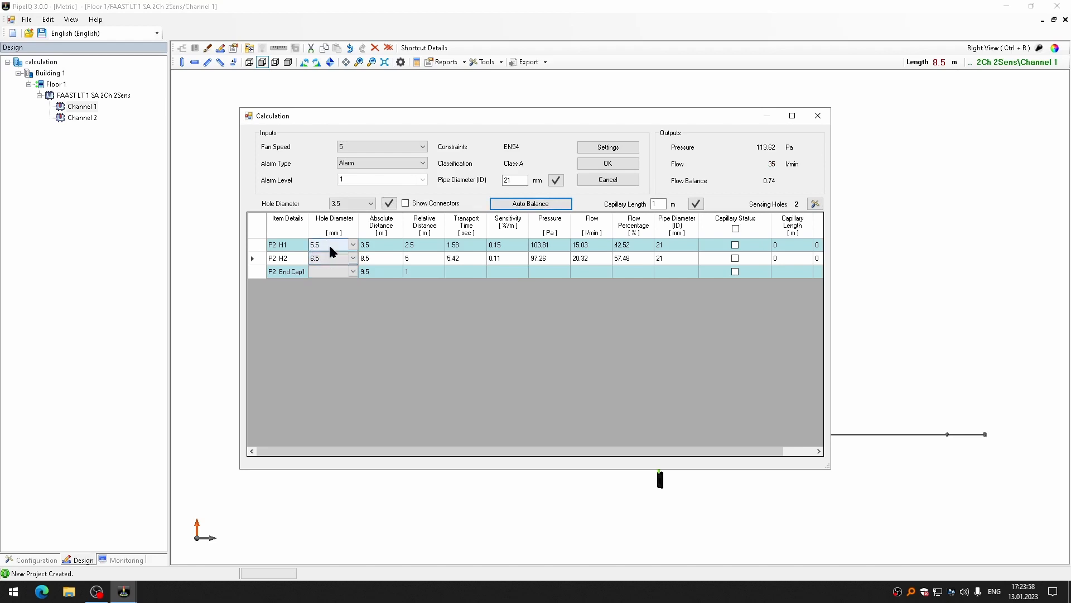
left_click(351, 245)
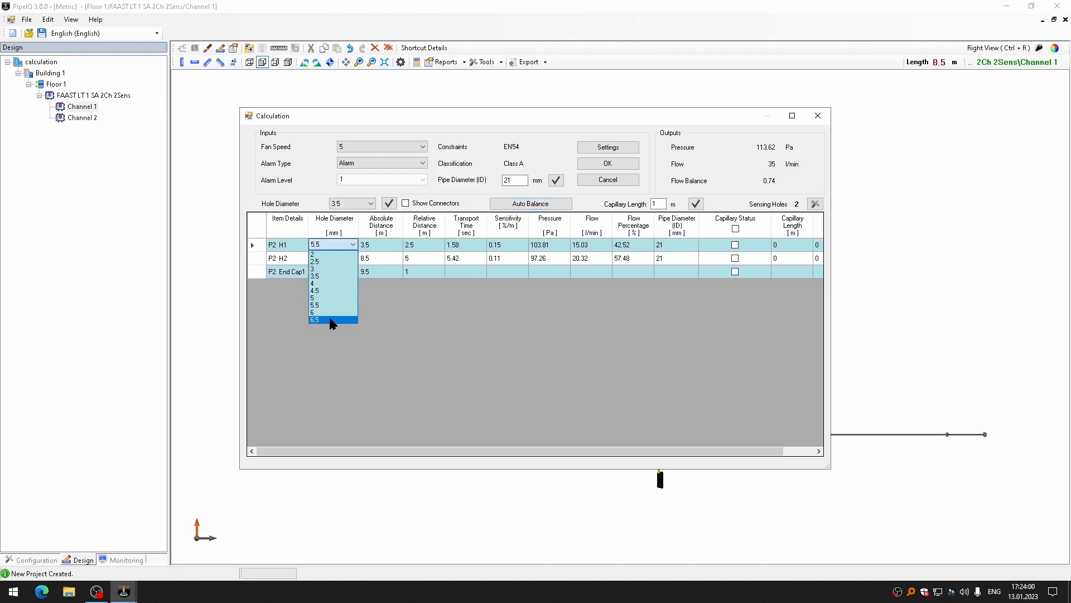
left_click(334, 321)
left_click(318, 259)
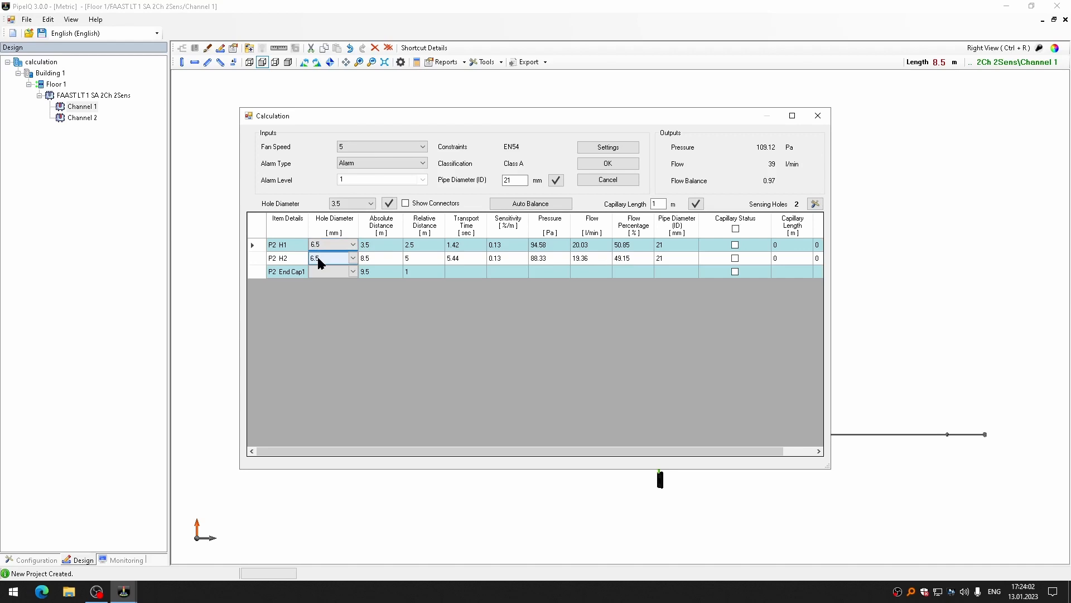
left_click(378, 249)
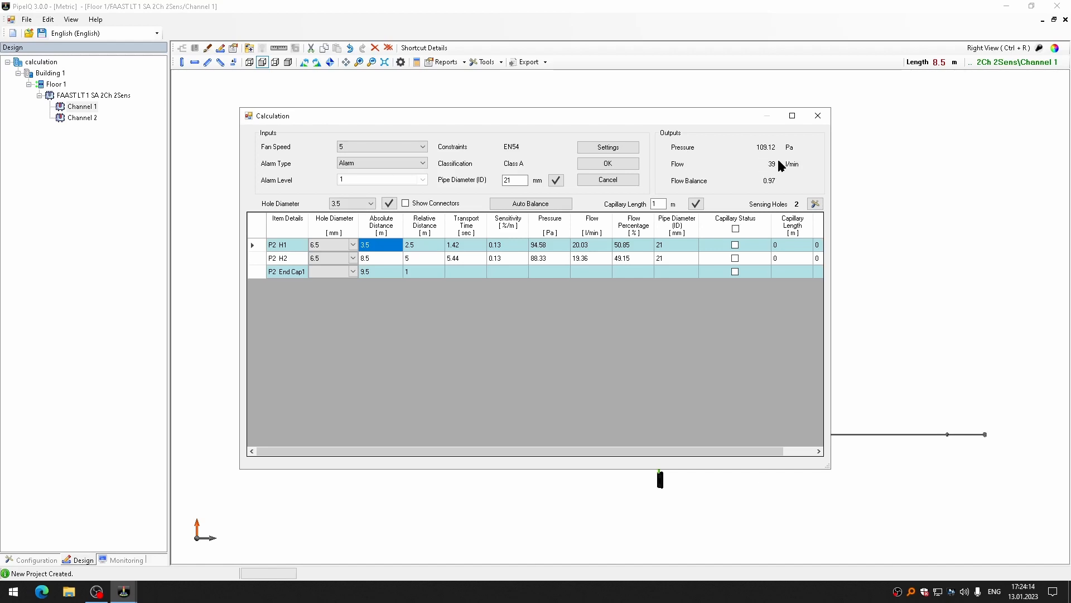
- Try fan speed 1 in the calculation and settle on fan speed 10
left_click(410, 148)
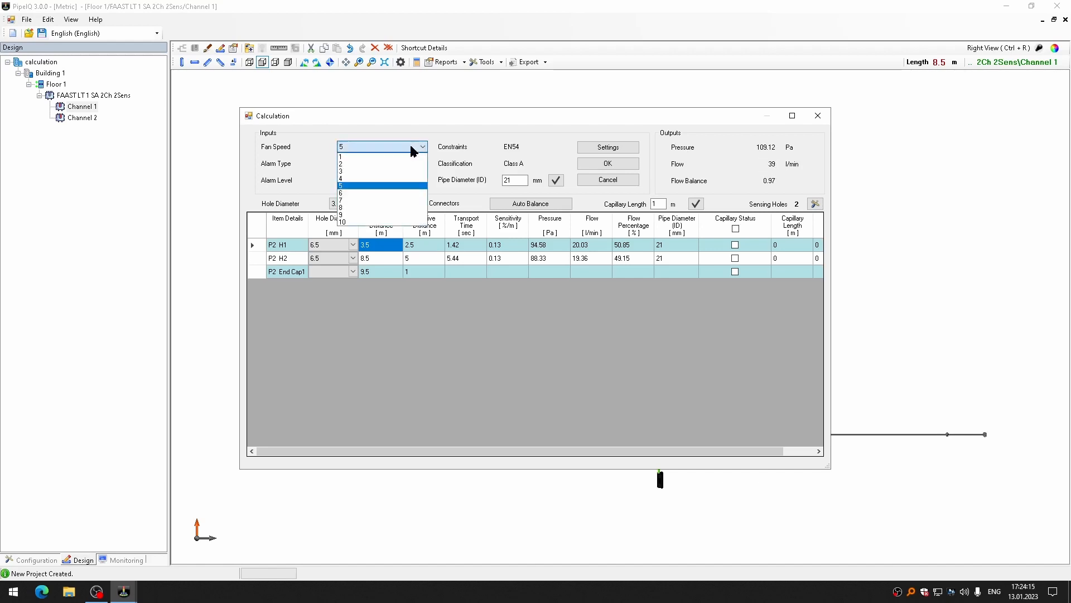
left_click(373, 157)
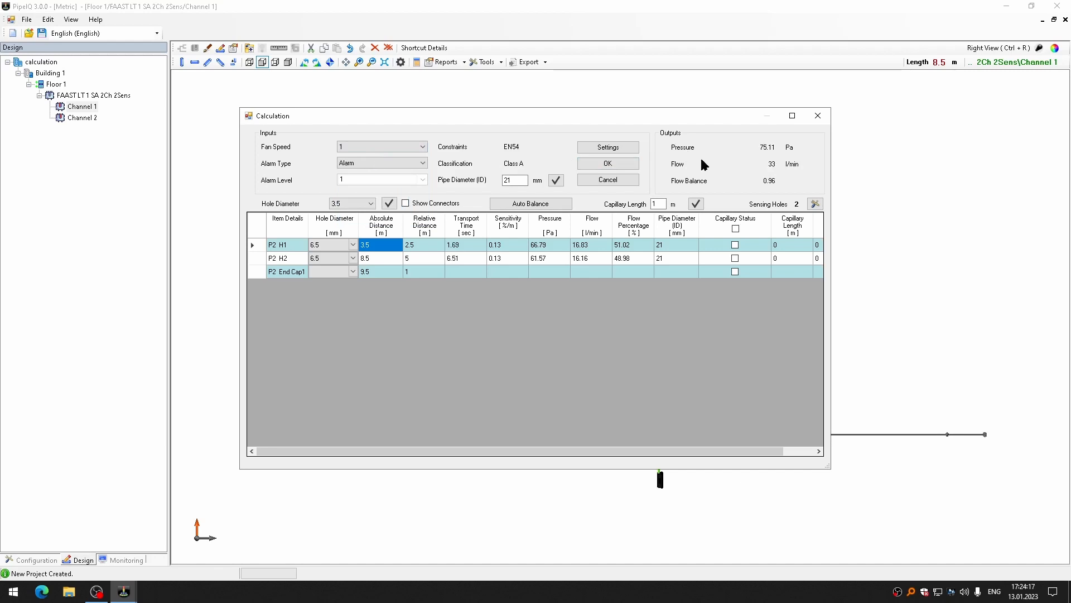
left_click(385, 148)
left_click(366, 223)
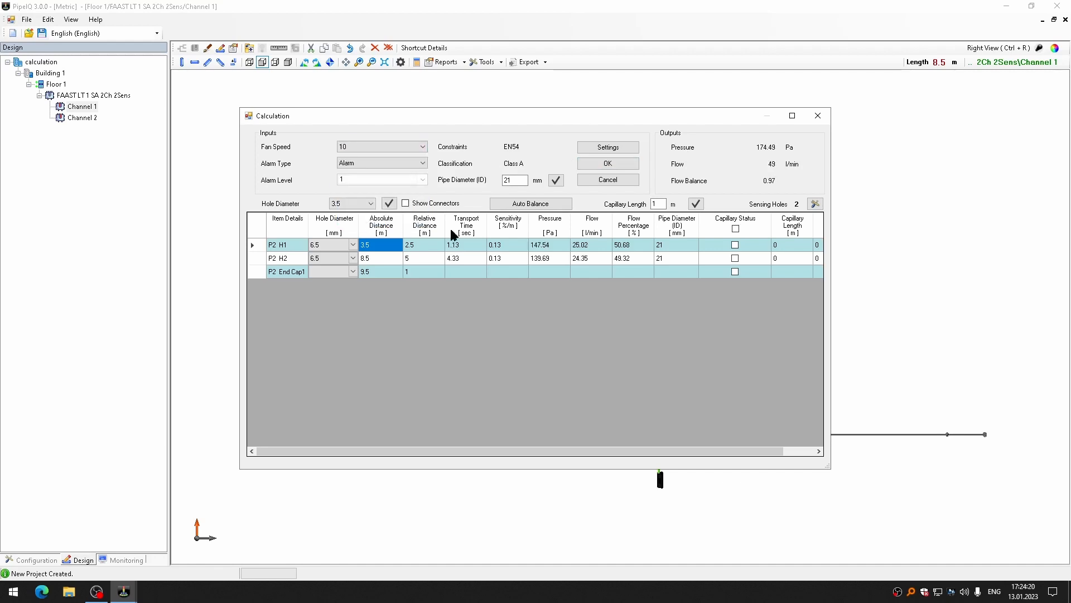
left_click(417, 149)
left_click(417, 149)
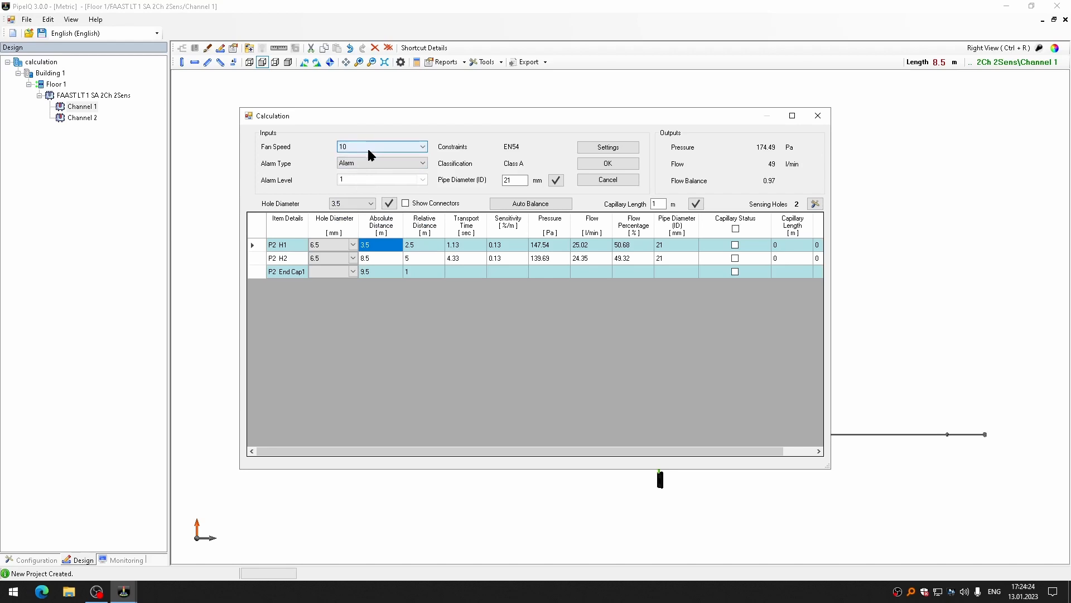
- Enlarge the calculation window to show all columns, accept the calculation and apply the changed values to the configuration
left_click_drag(833, 472, 930, 523)
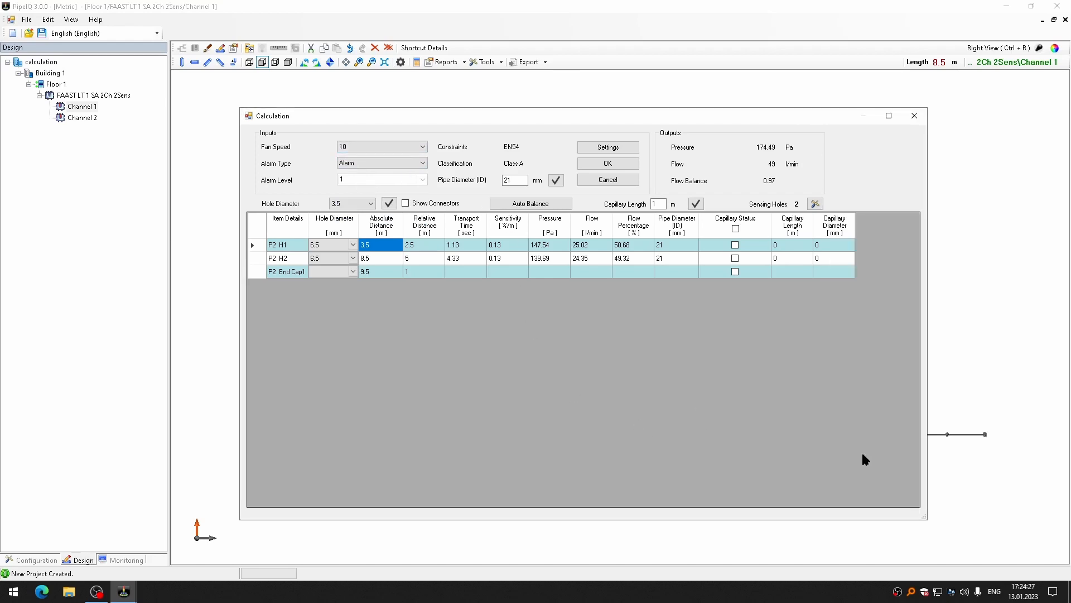
left_click(608, 165)
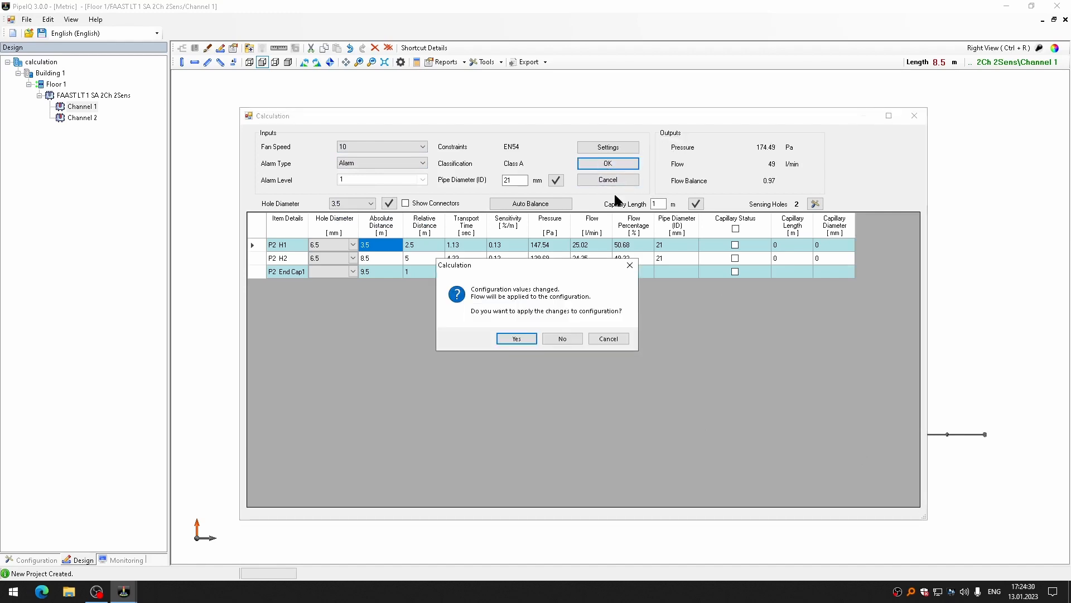
left_click(517, 337)
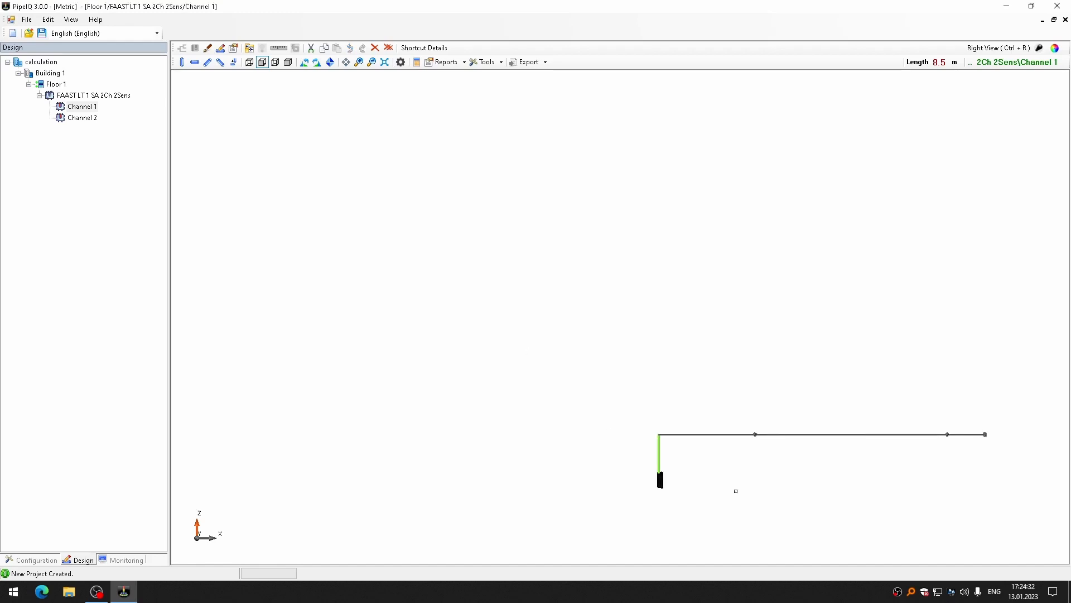
left_click(851, 486)
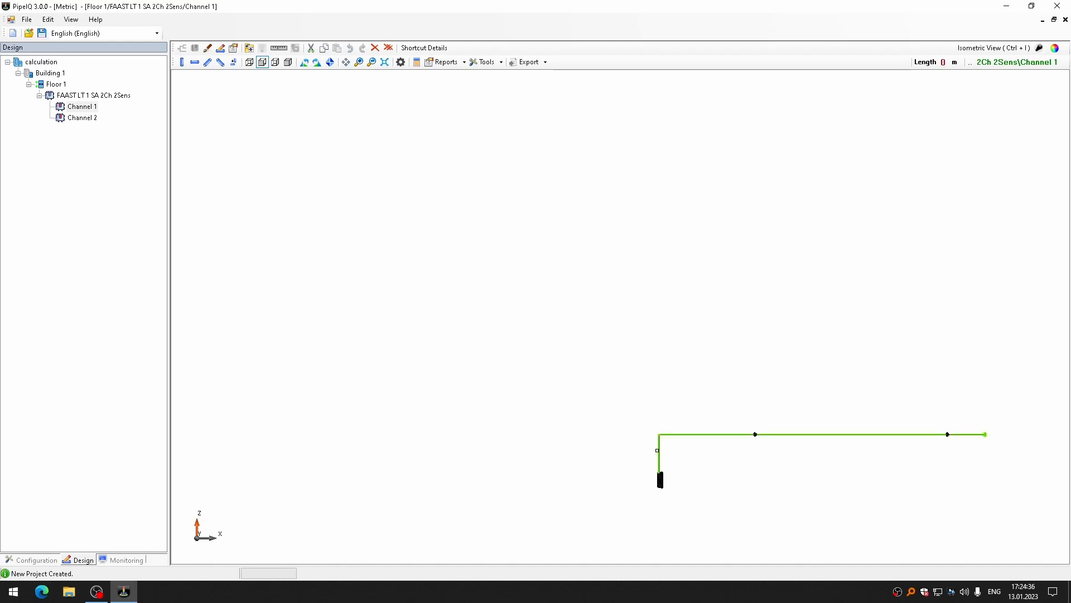
- In the vertical 1 m pipe's properties, generate a hole at 0.5 m and insert a second hole before it
double_click(659, 449)
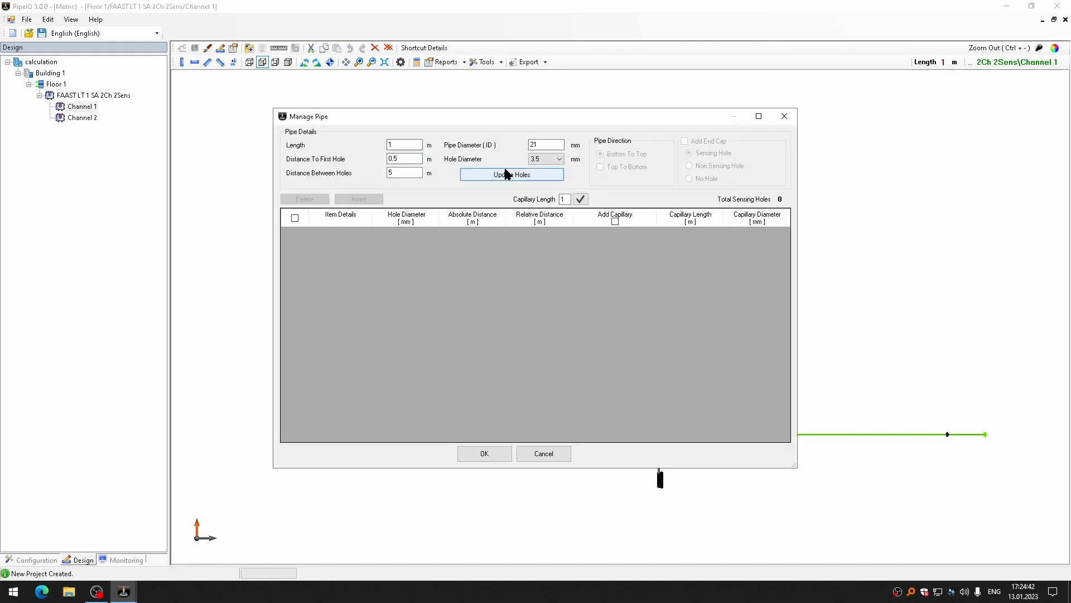
left_click_drag(424, 98, 329, 71)
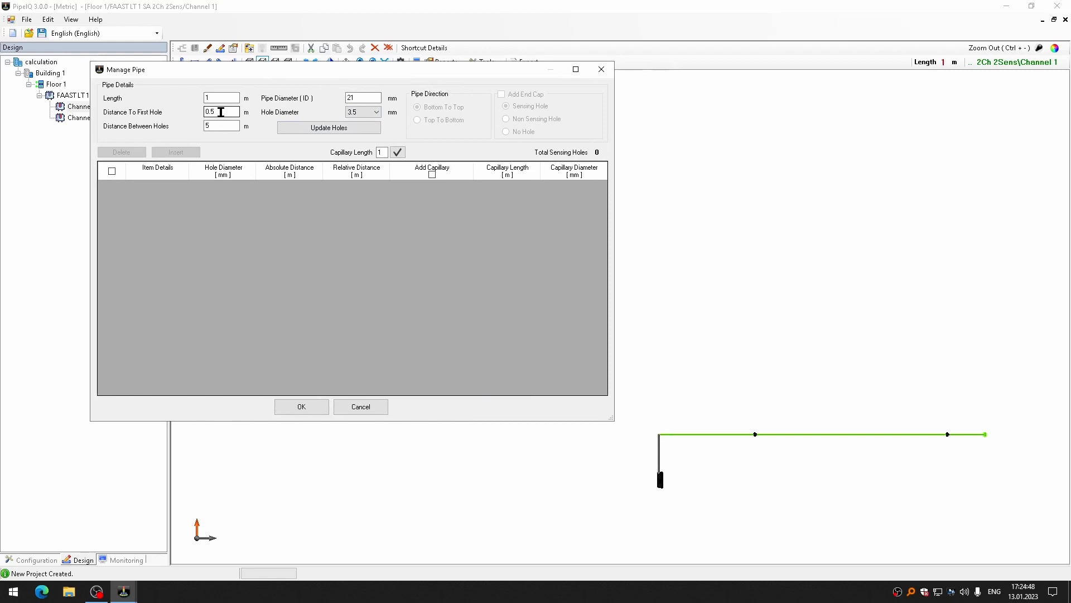
left_click(340, 130)
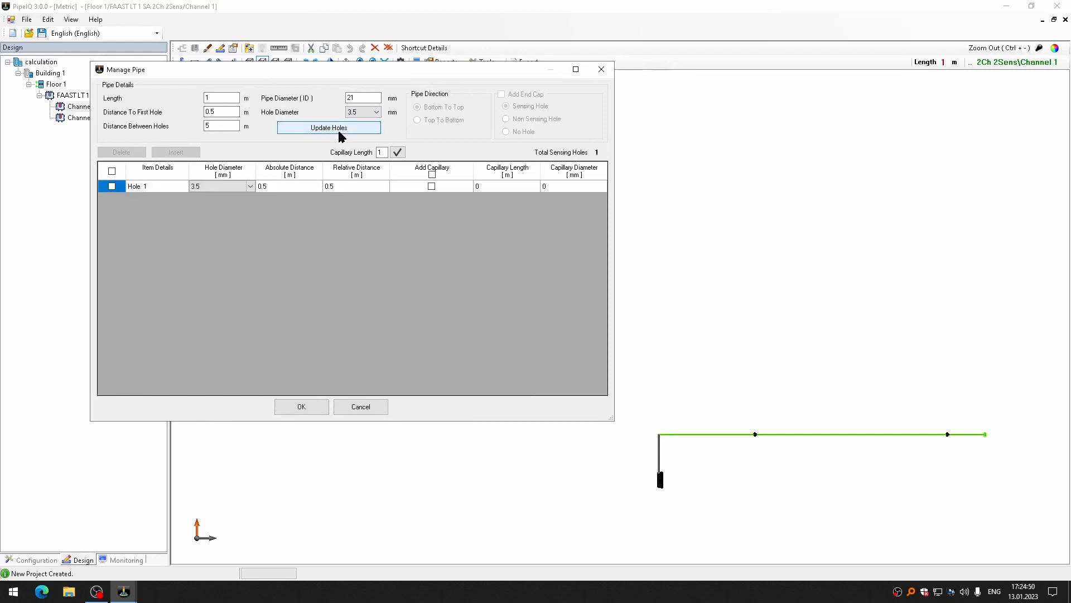
left_click(234, 185)
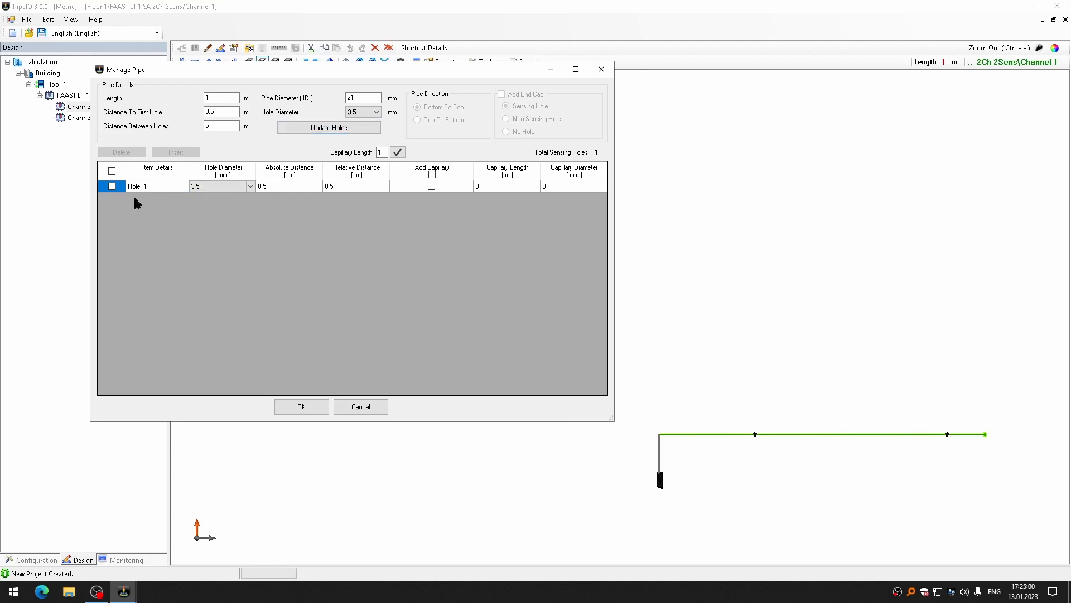
left_click(112, 186)
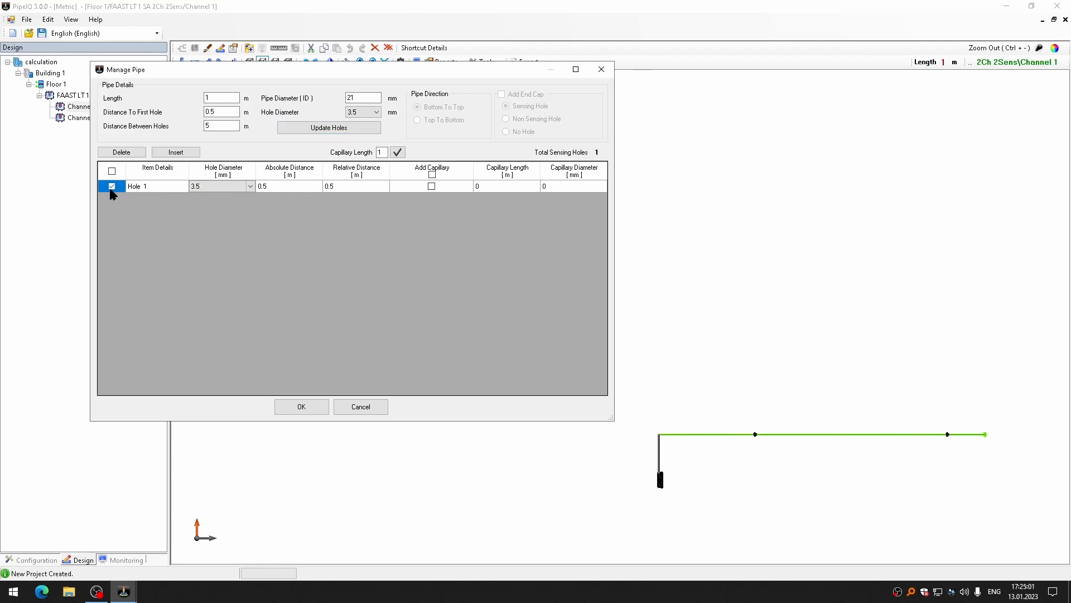
left_click(173, 156)
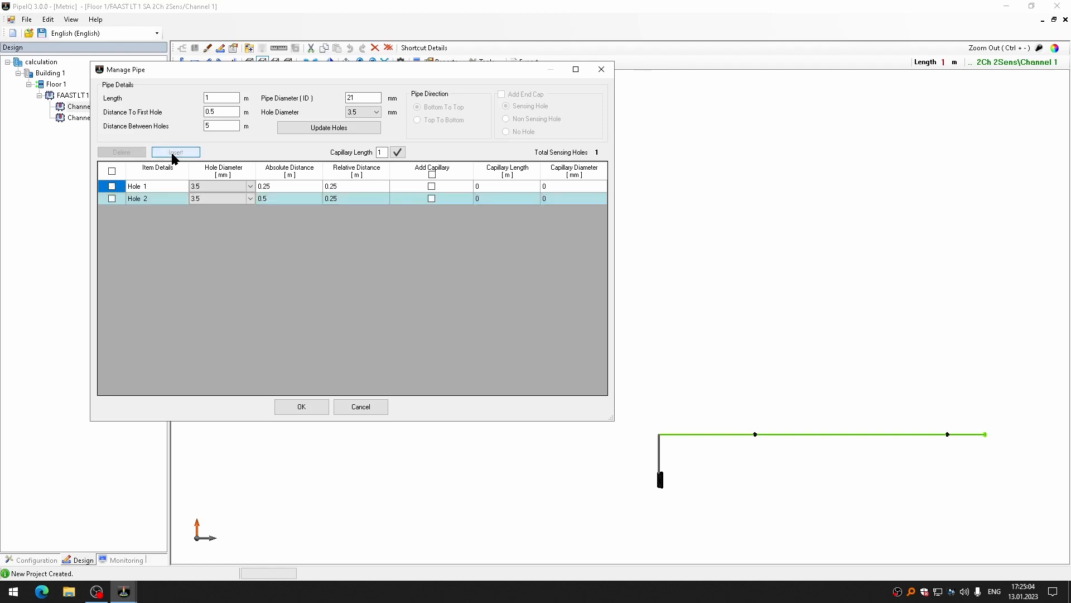
- Set the relative distance of Hole 1 on the vertical pipe to 0.1 m
left_click(290, 199)
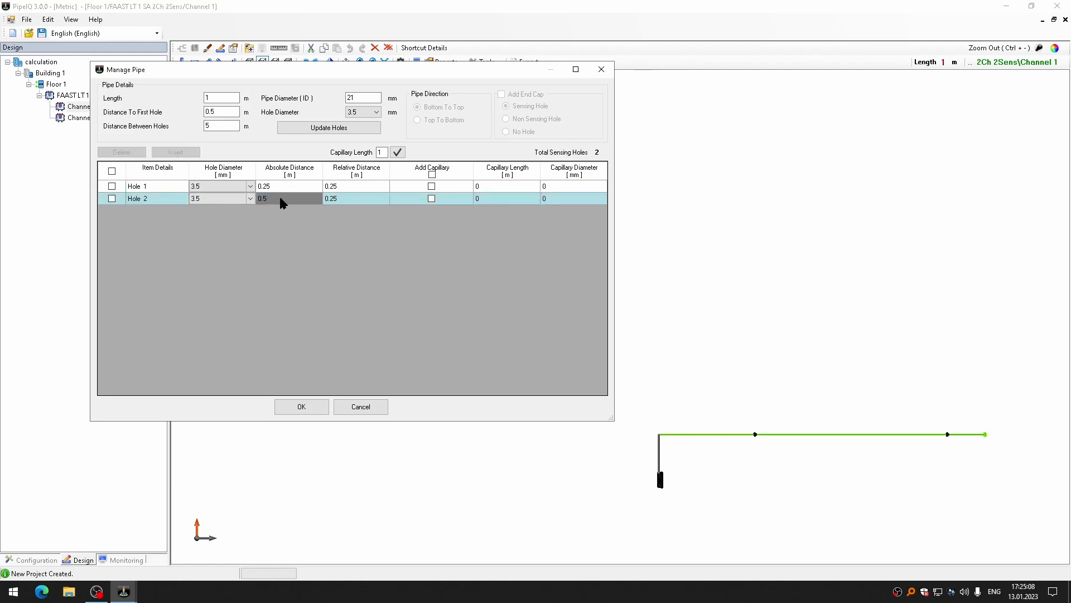
left_click(281, 188)
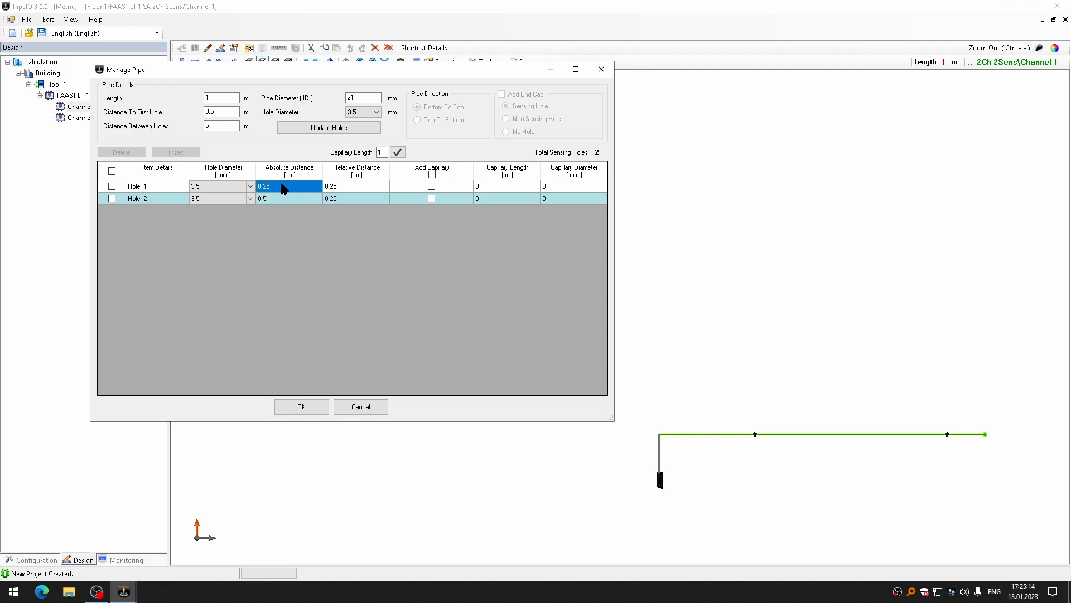
left_click(350, 189)
left_click(333, 188)
type("0/")
type(".2")
type("1")
- Set the relative distance of Hole 2 on the vertical pipe to 0.3 m
left_click(341, 198)
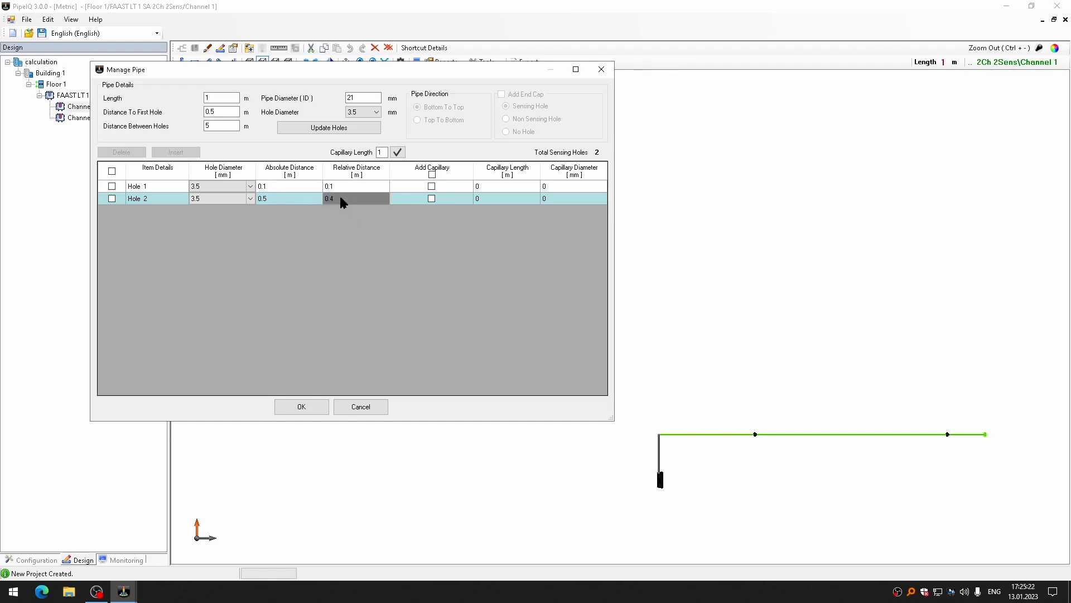
type("0.4")
key("BackSpace")
type("3")
left_click(289, 187)
left_click(336, 199)
- Try to accept the vertical pipe with two holes and dismiss the warning
left_click(307, 418)
left_click(610, 335)
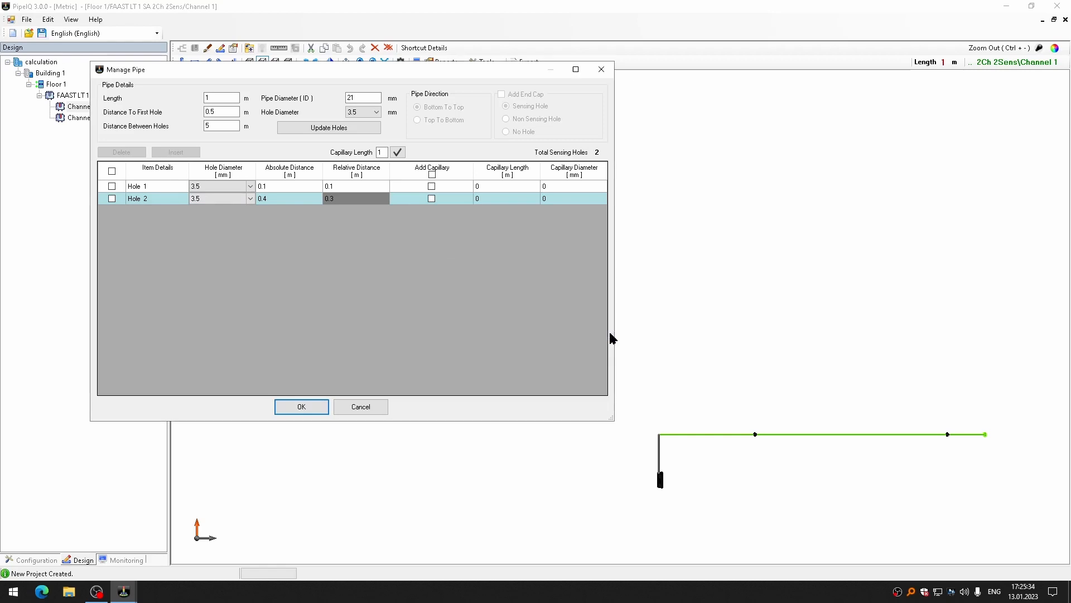
left_click(323, 399)
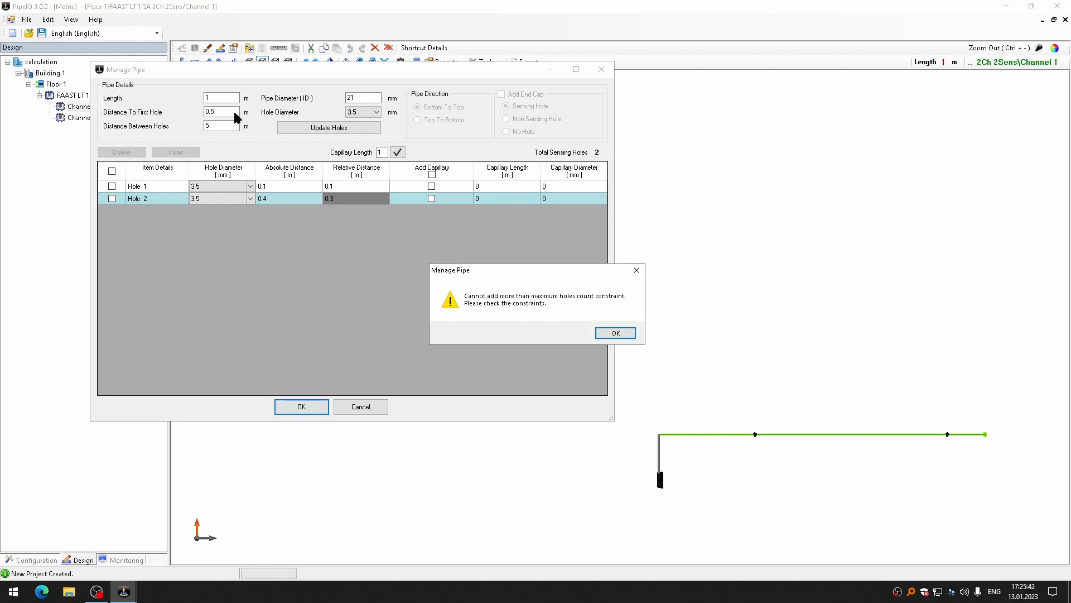
left_click_drag(523, 270, 474, 241)
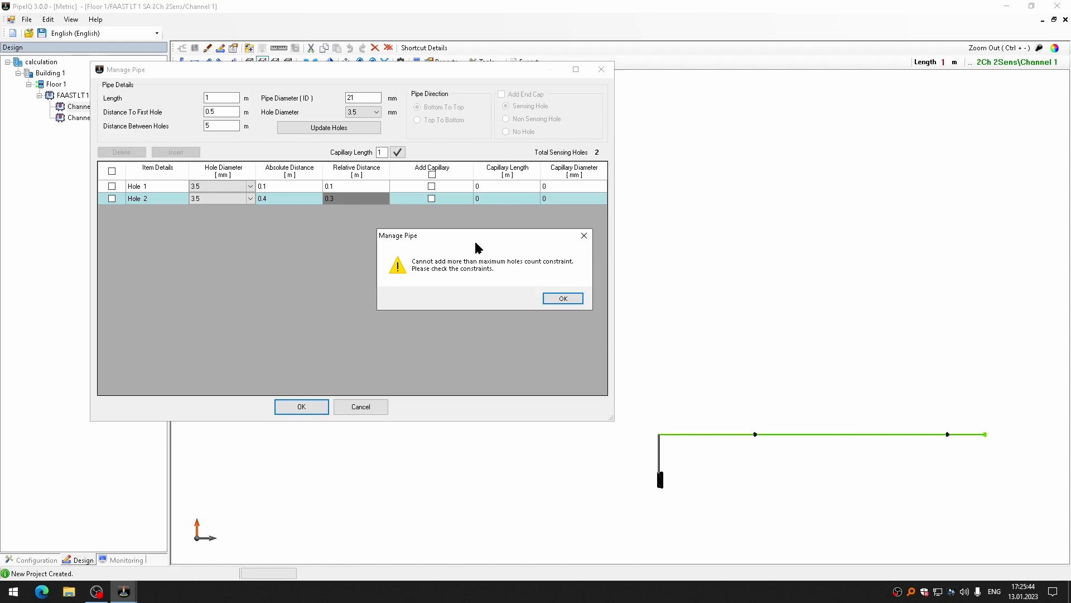
left_click(563, 298)
- Delete Hole 1 from the vertical pipe and accept the pipe settings
left_click(136, 199)
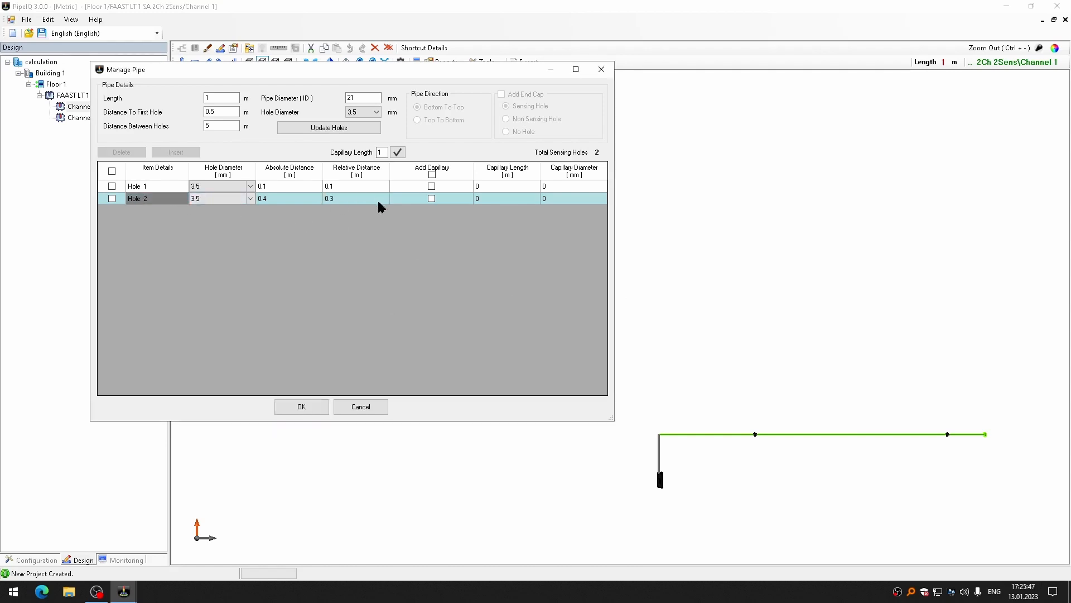
left_click(160, 186)
left_click(112, 186)
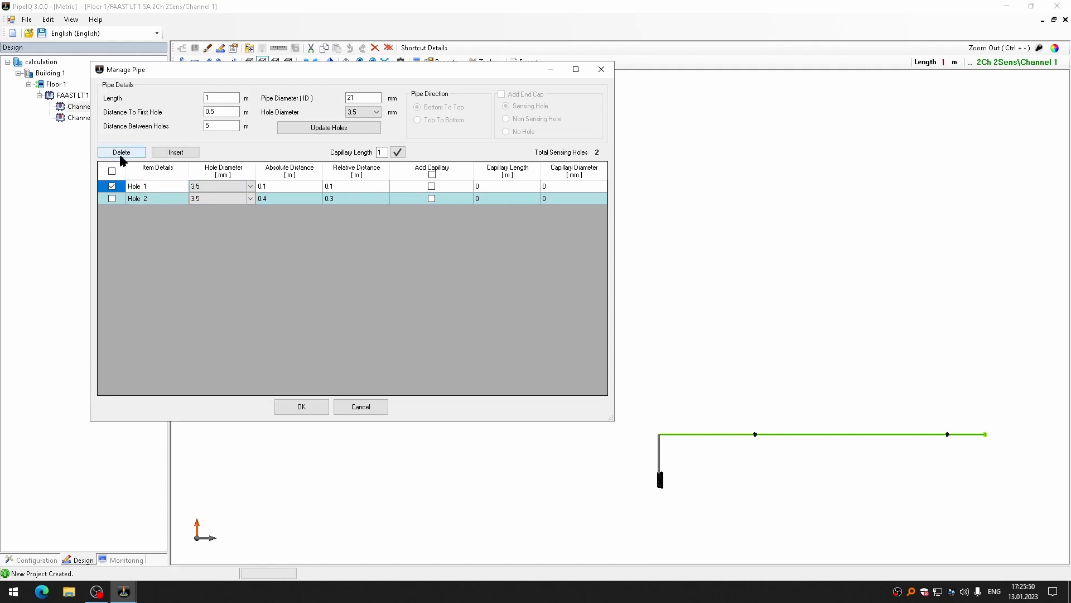
left_click(121, 152)
left_click(317, 412)
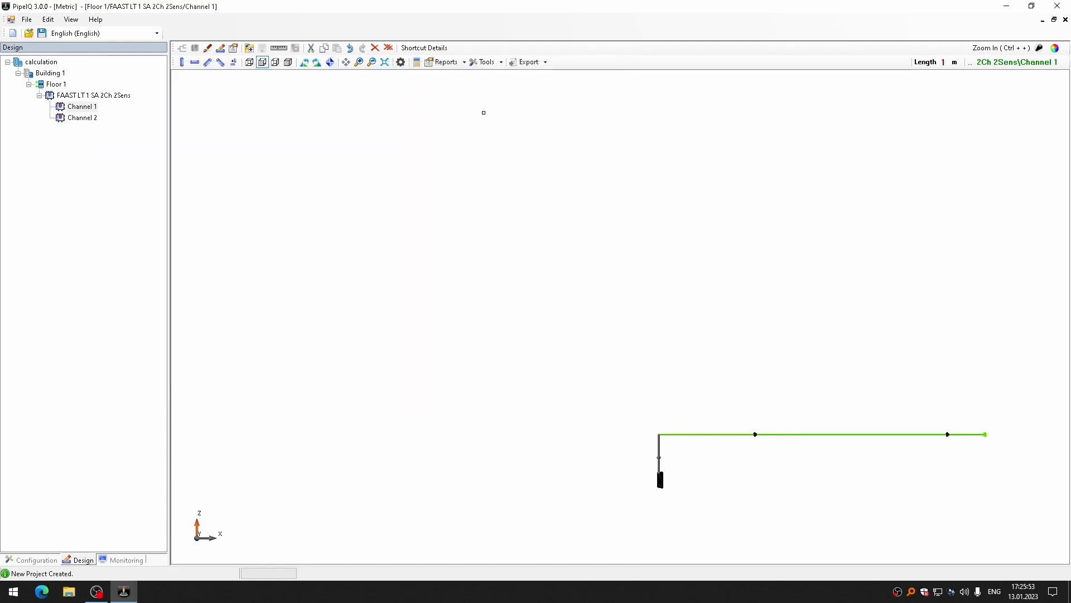
- Run the calculation for Channel 1 and set the hole diameter of P1 H1 to 6.5 mm
left_click(417, 62)
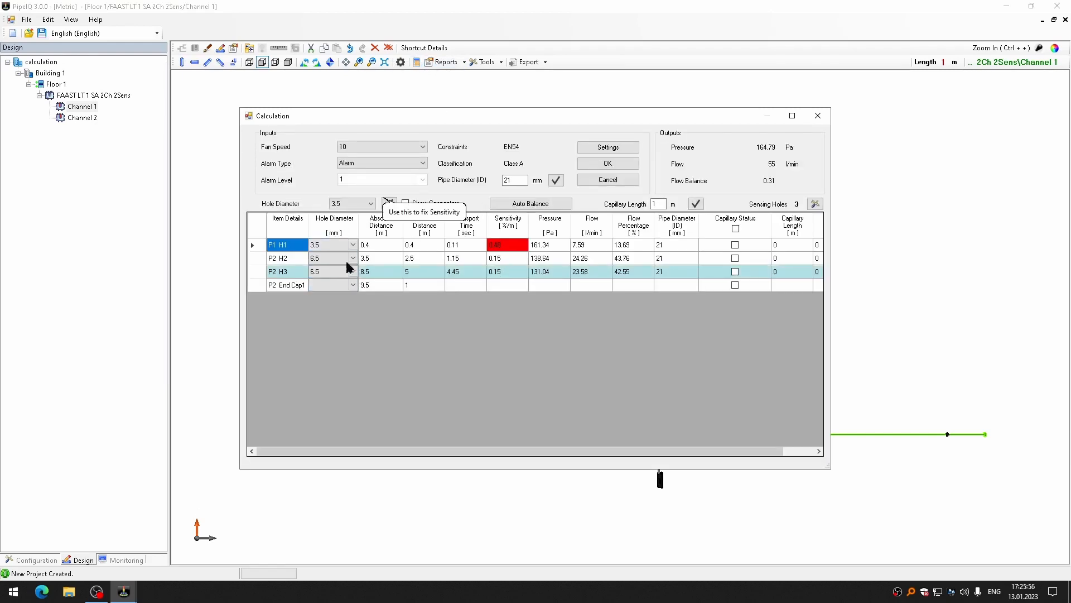
left_click(353, 246)
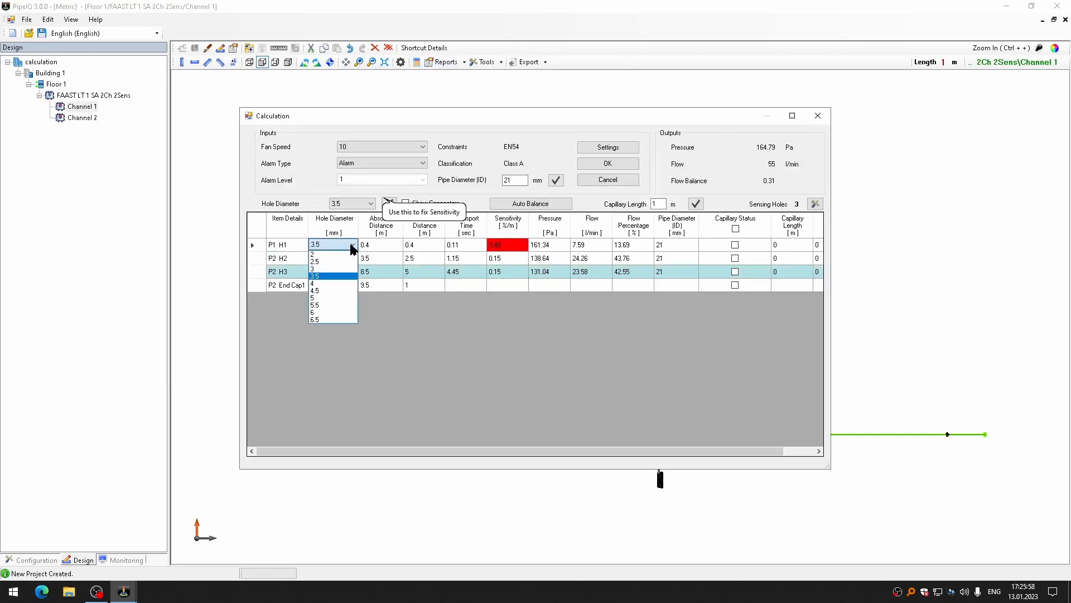
left_click(353, 245)
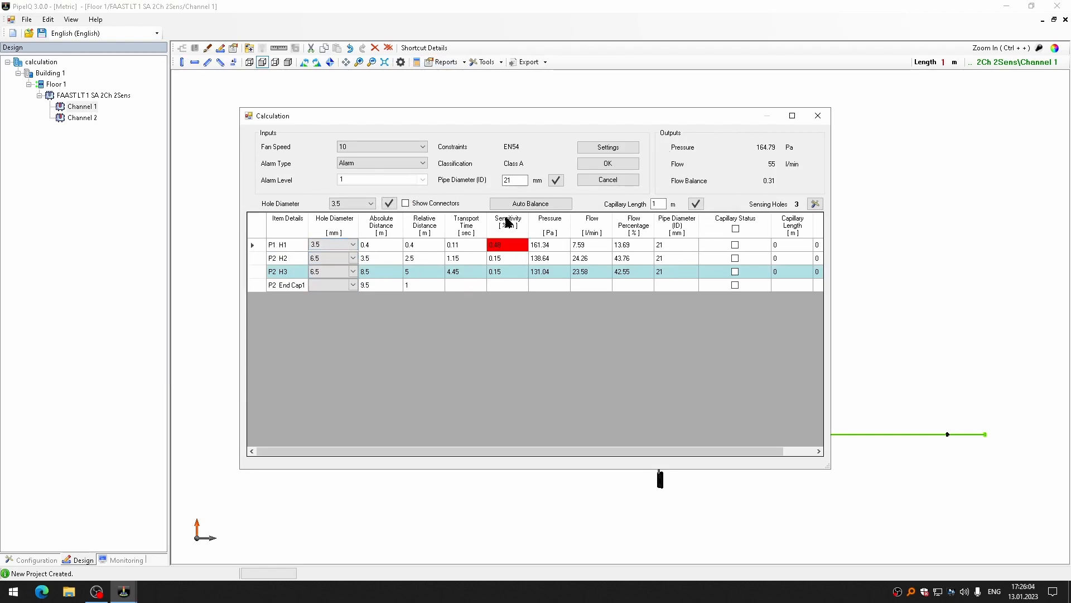
left_click(353, 246)
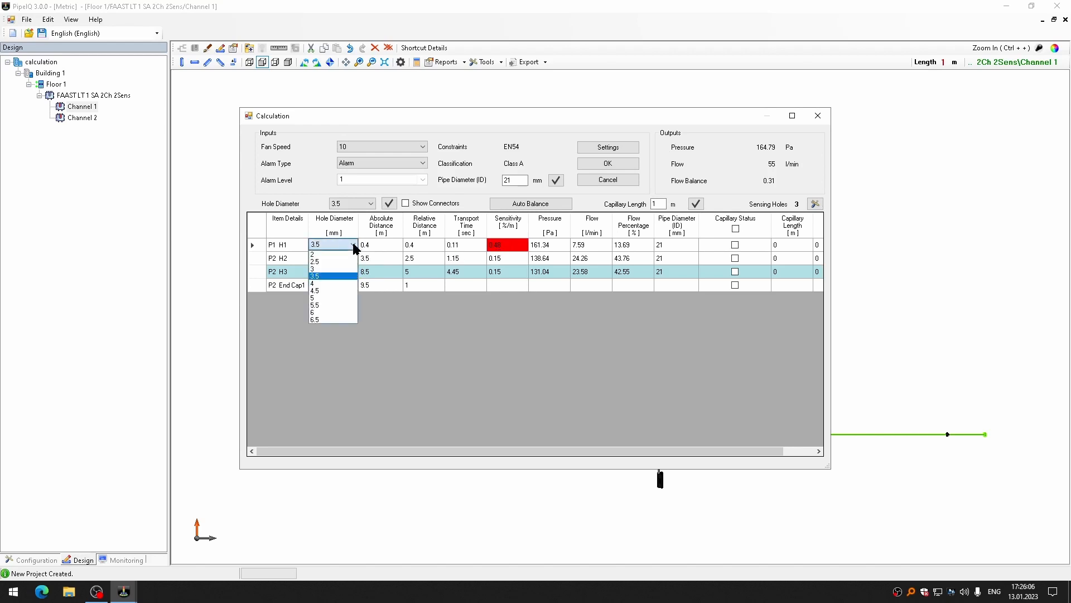
left_click(334, 318)
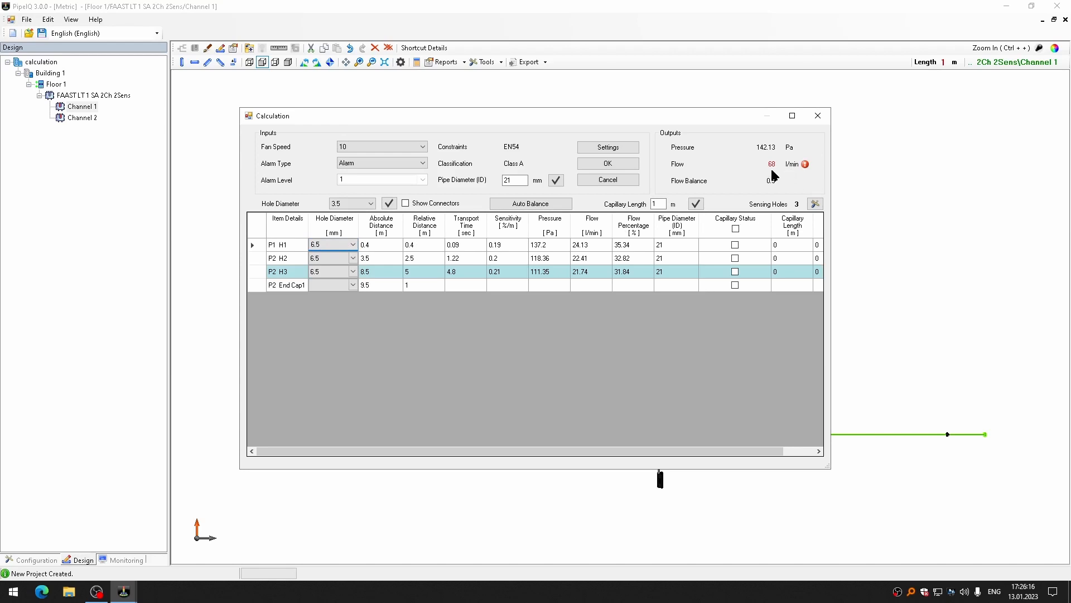
- Try fan speed 1 in the calculation and return to fan speed 10
left_click(423, 147)
left_click(381, 159)
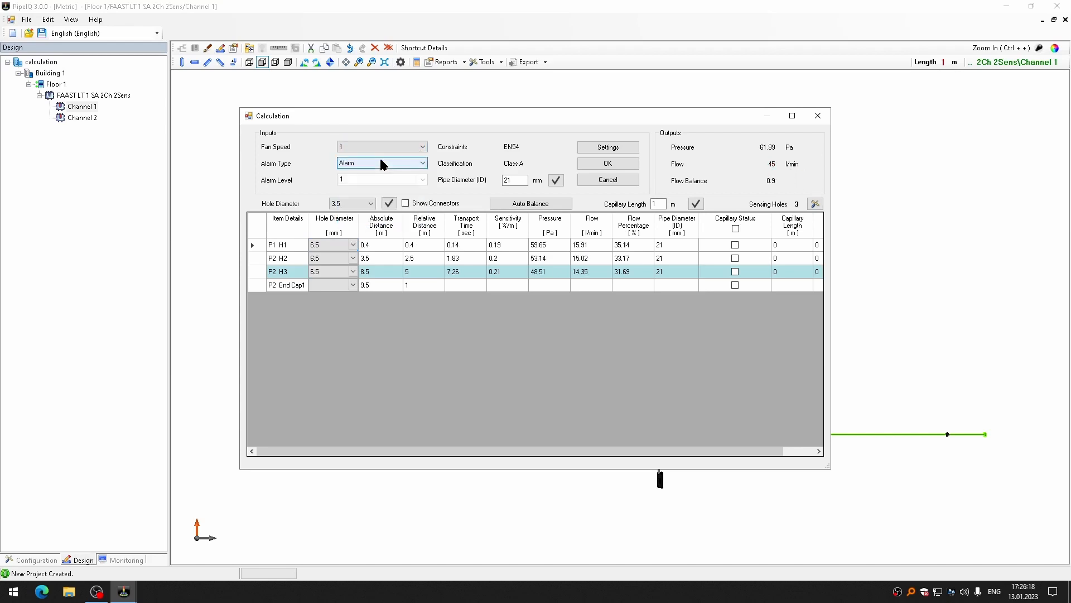
left_click(336, 148)
left_click(775, 174)
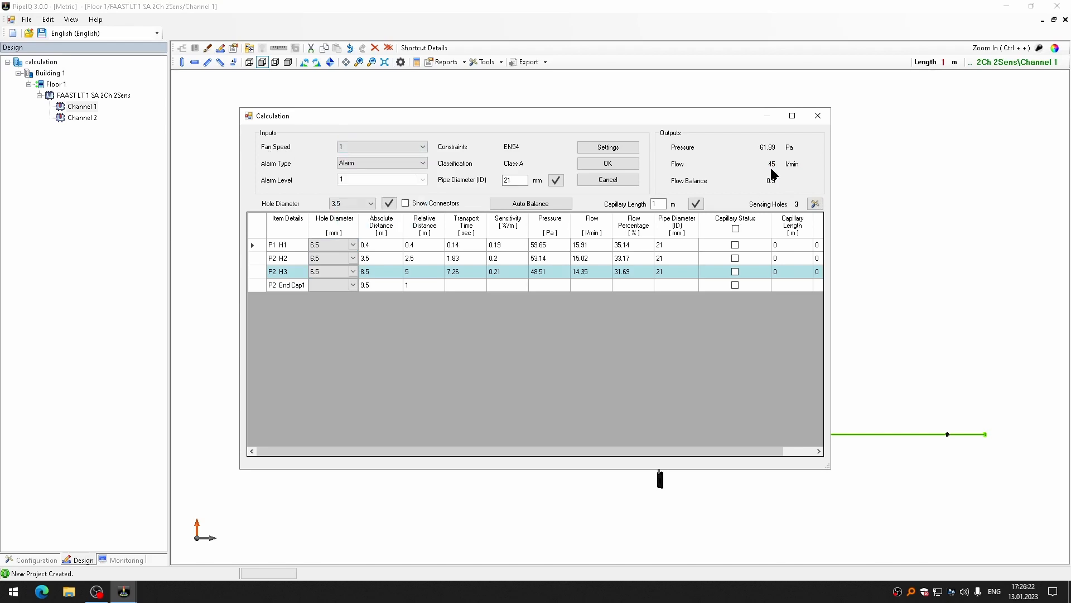
left_click(393, 147)
left_click(373, 210)
left_click(412, 146)
left_click(379, 215)
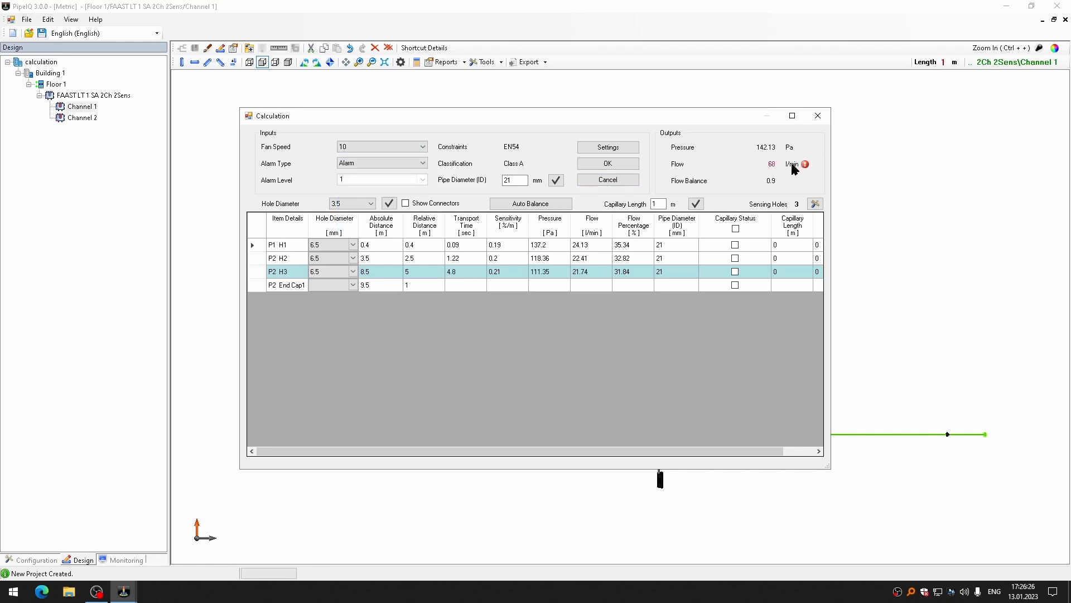
- Set the hole diameter of P1 H1, P2 H2 and P2 H3 to 6 mm in the calculation
left_click(352, 245)
left_click(353, 245)
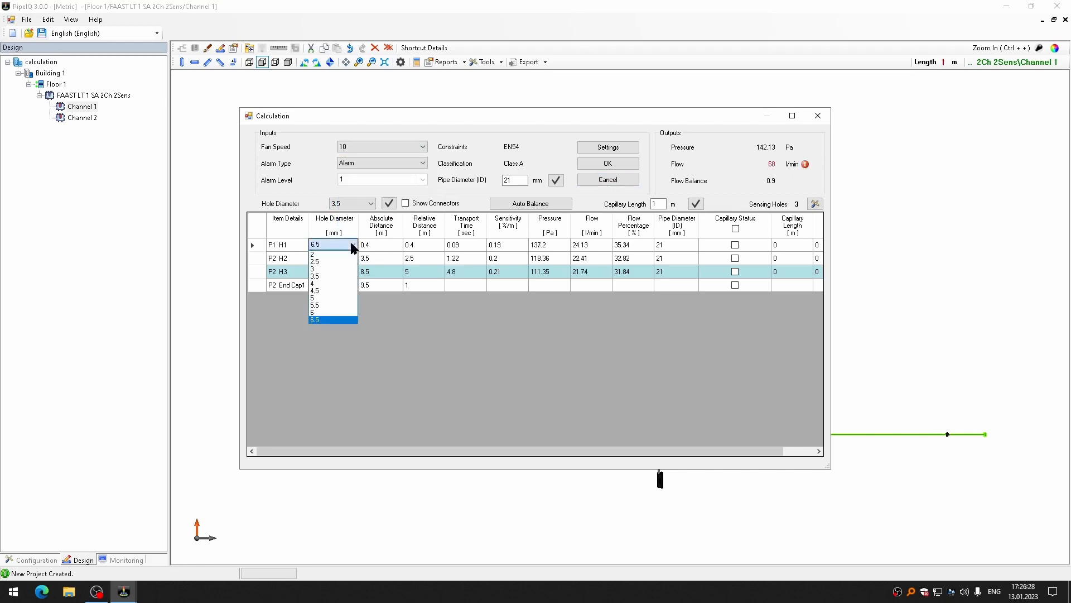
left_click(337, 312)
left_click(354, 258)
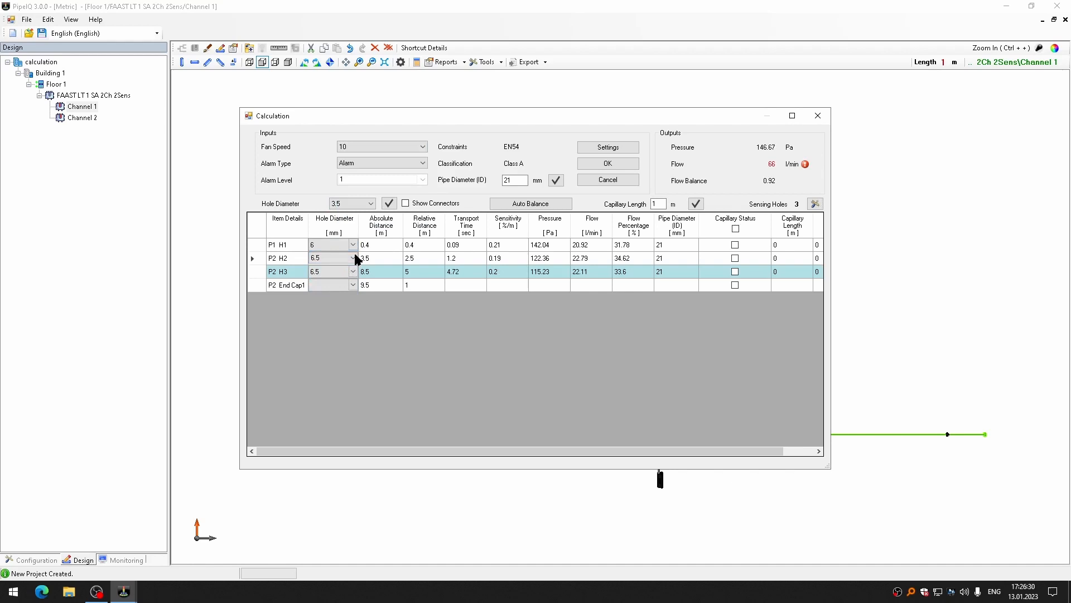
left_click(355, 258)
left_click(318, 325)
left_click(347, 271)
left_click(349, 270)
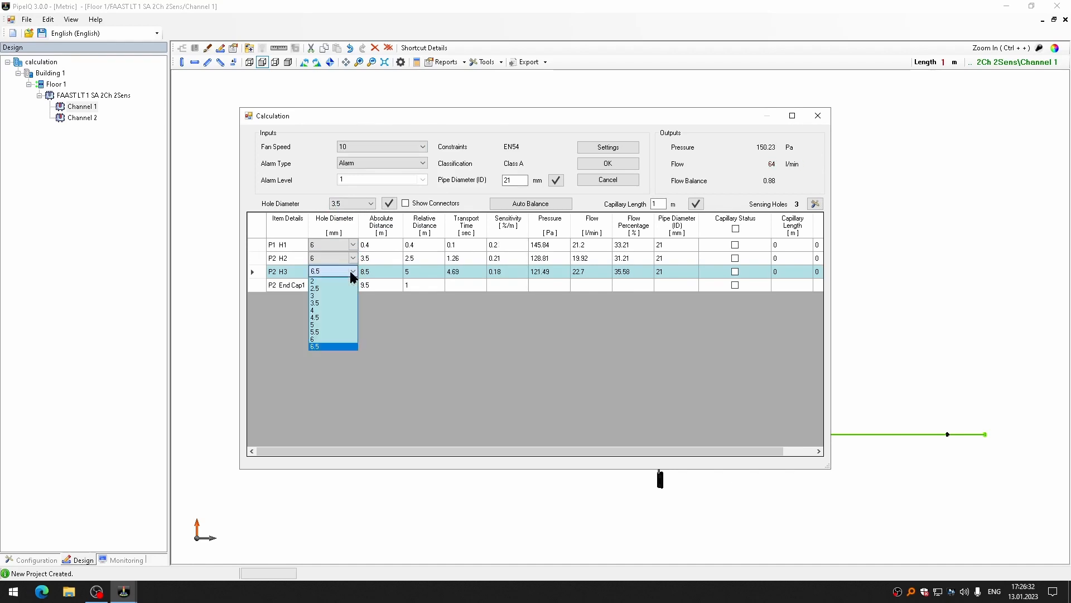
left_click(328, 339)
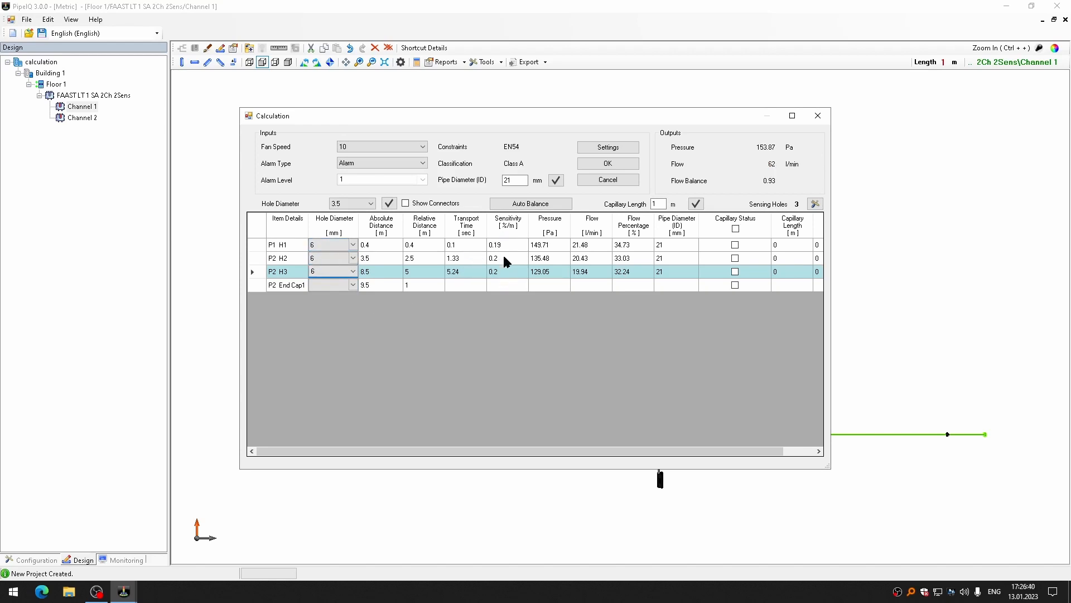
- Try a 5 mm hole diameter for P1 H1 and set it back to 6 mm
left_click(351, 247)
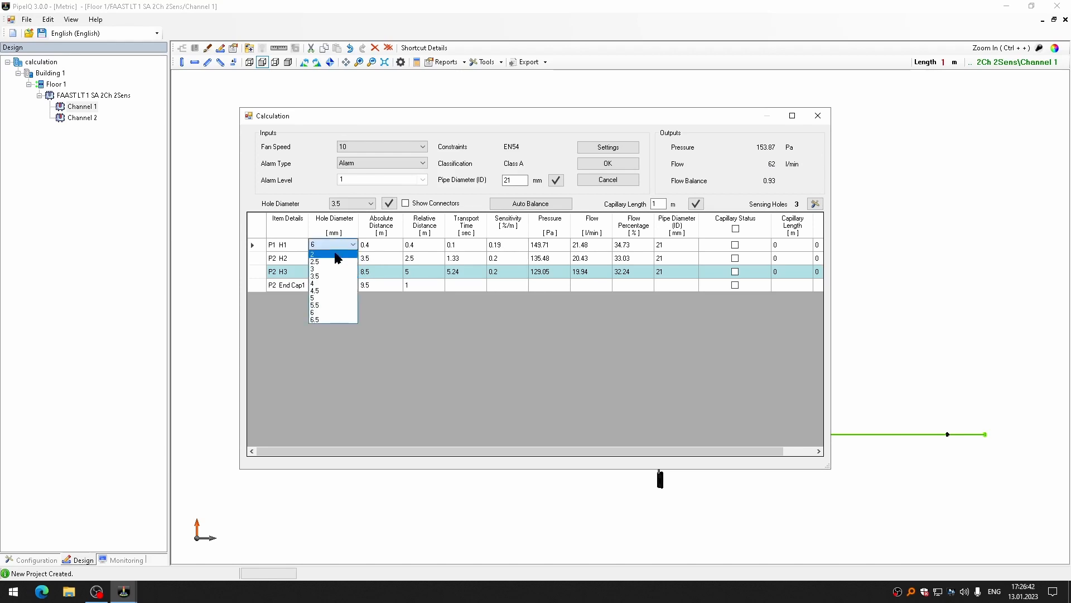
left_click(322, 299)
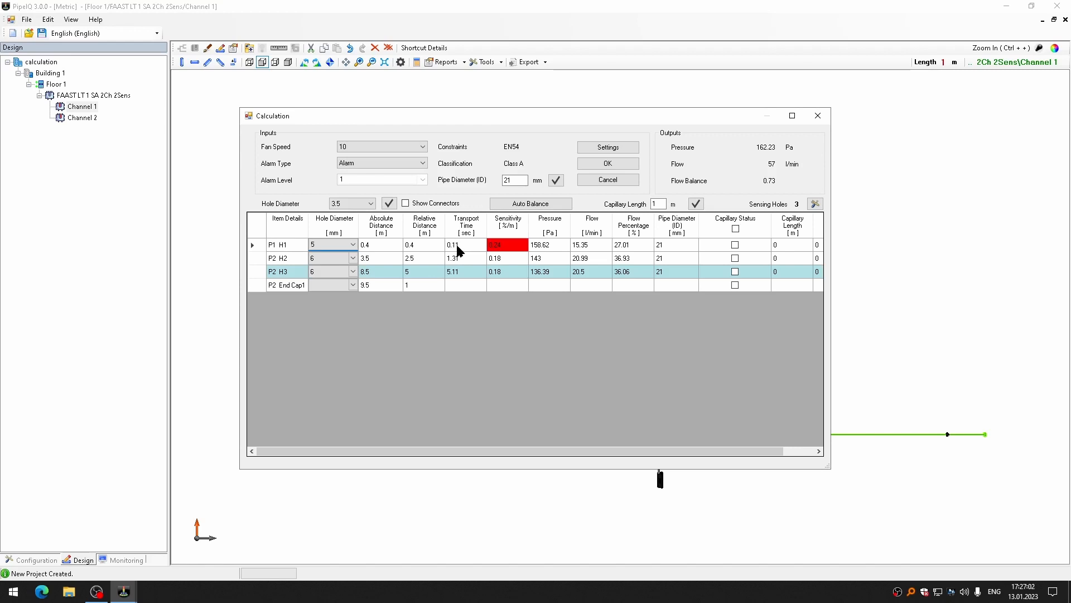
left_click(346, 244)
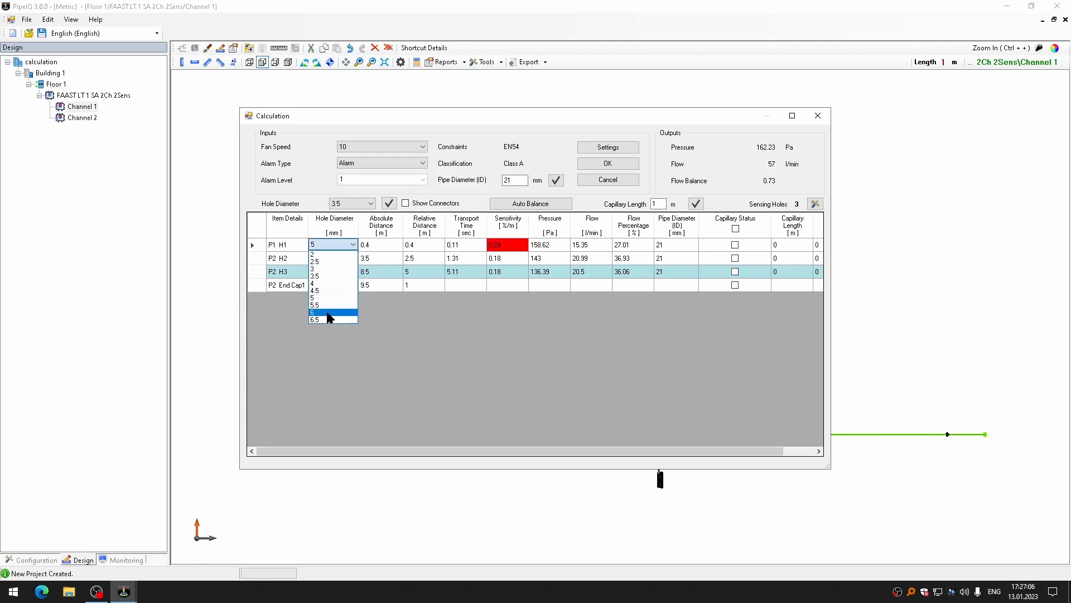
left_click(344, 311)
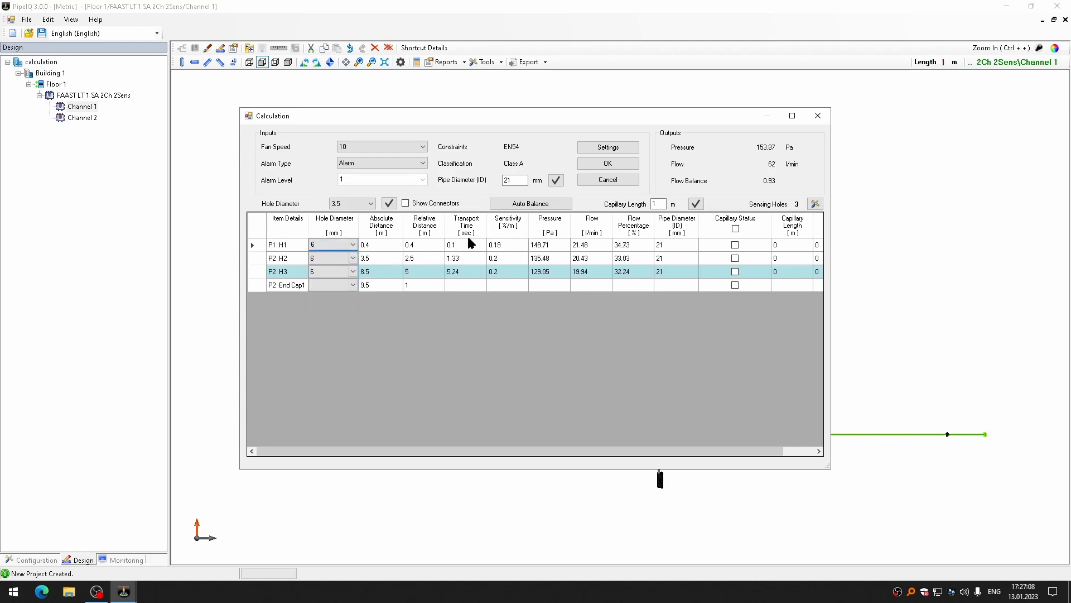
- Accept the three-hole calculation and apply the changed values to the configuration
left_click(604, 166)
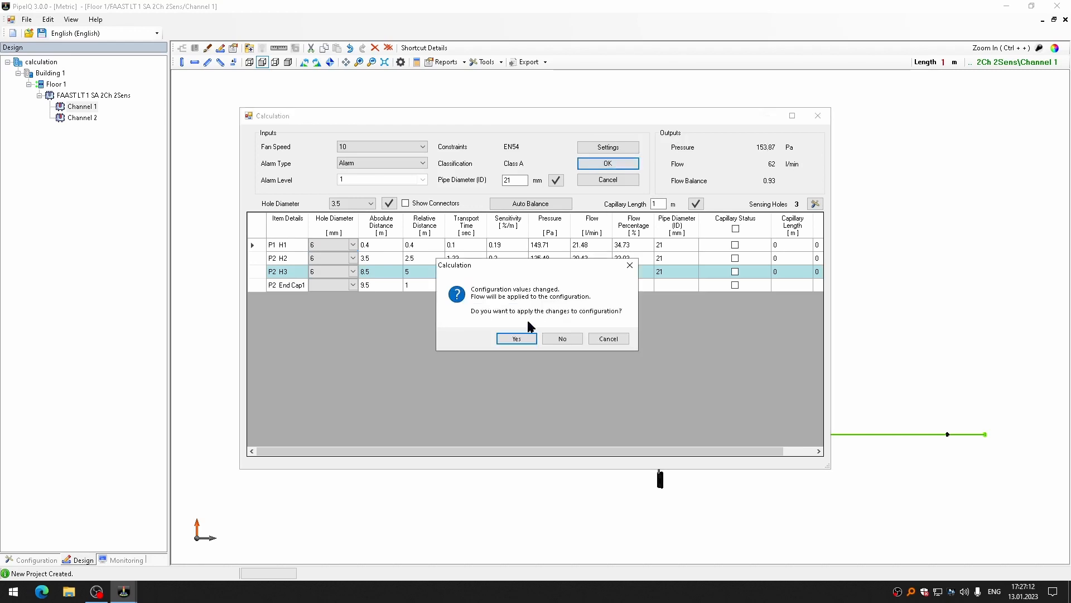
left_click(510, 339)
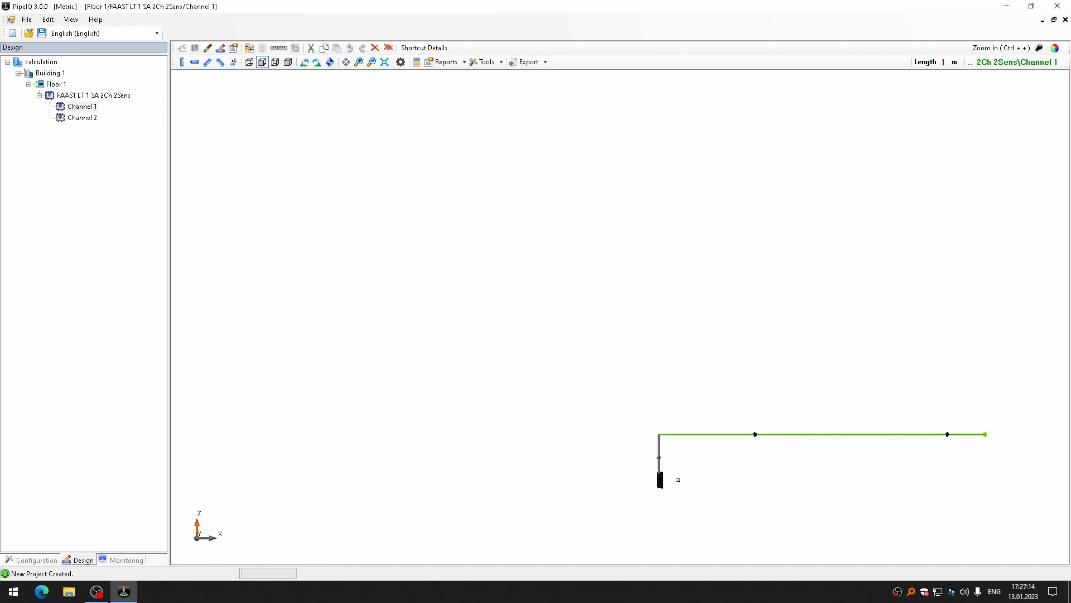
- Review the layout report options for Channel 1 and close them without generating a report
left_click(451, 63)
left_click(461, 76)
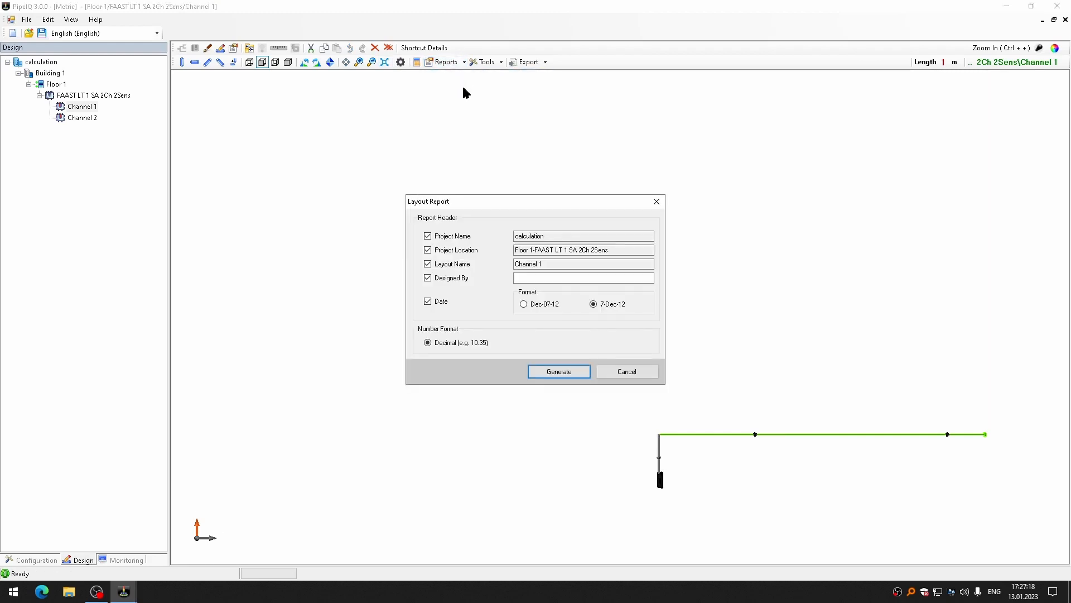
left_click(628, 375)
left_click(692, 429)
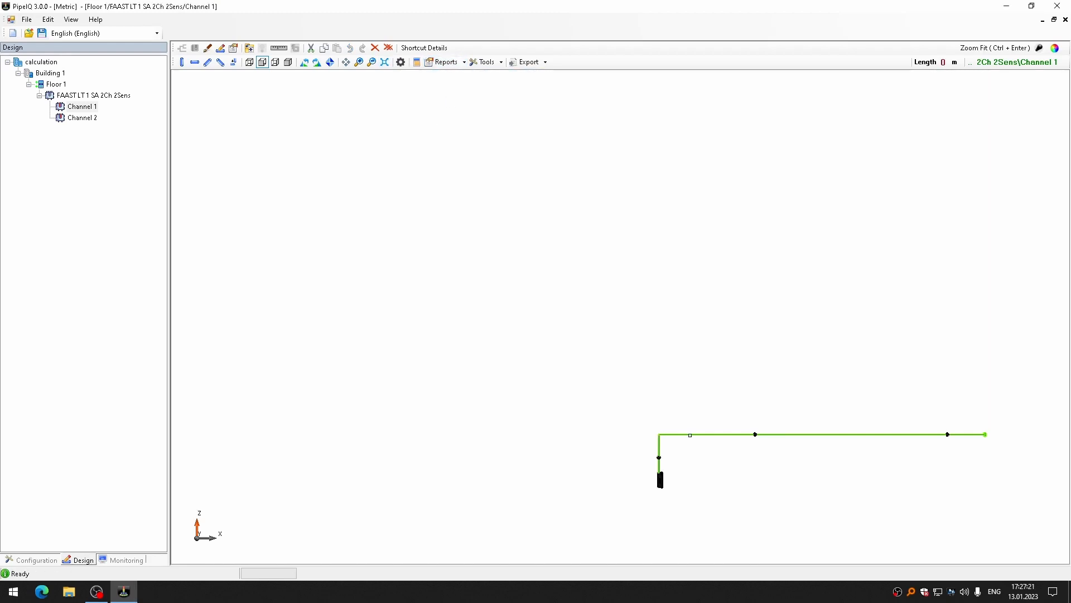
- Generate the Channel 1 layout report with all header fields and the 7-Dec-12 date format, and maximize the viewer
left_click(453, 63)
left_click(469, 76)
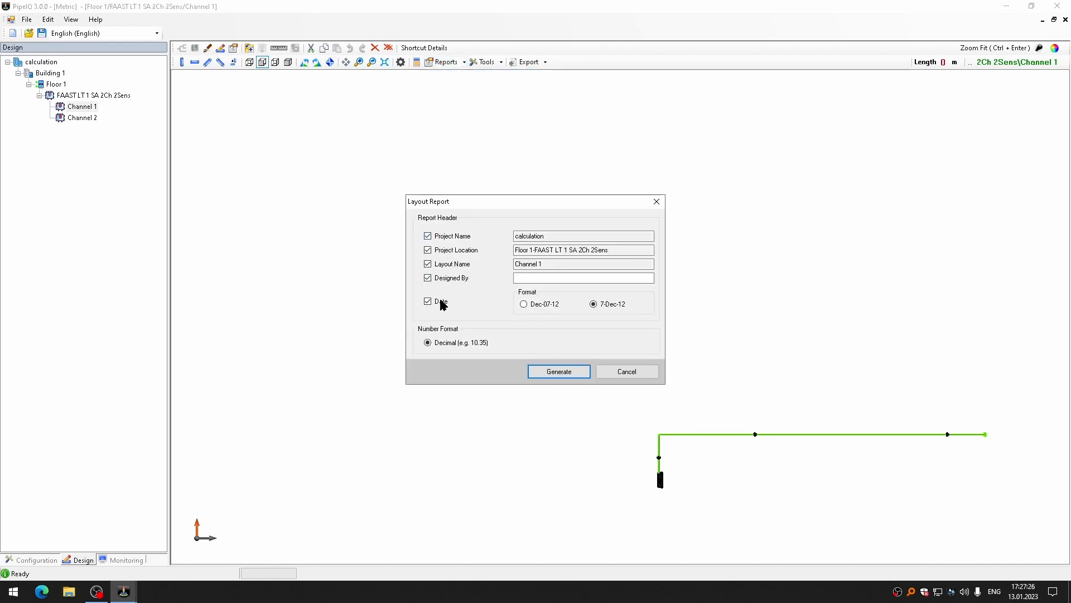
left_click(557, 372)
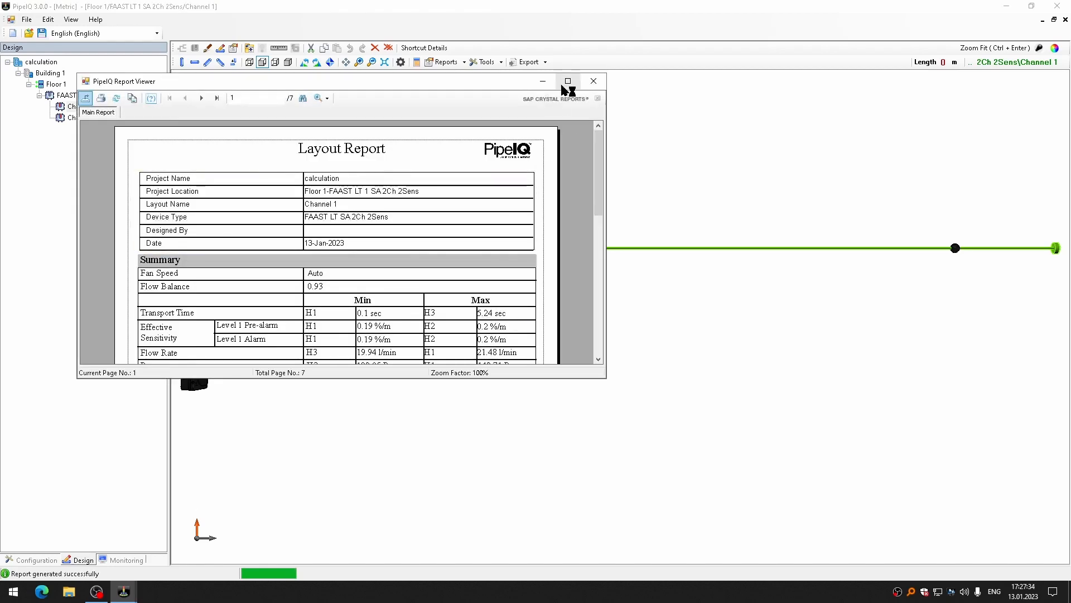
left_click(568, 82)
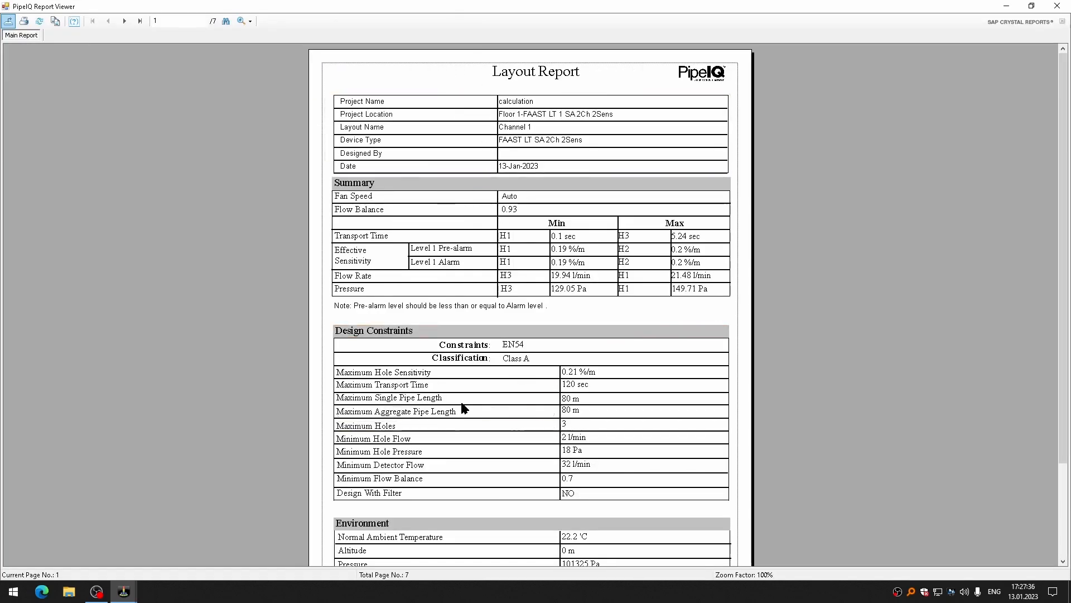
- Review the summary and design constraints on the report's first page and the drill schedule on page 2
scroll(596, 371, "down", 3)
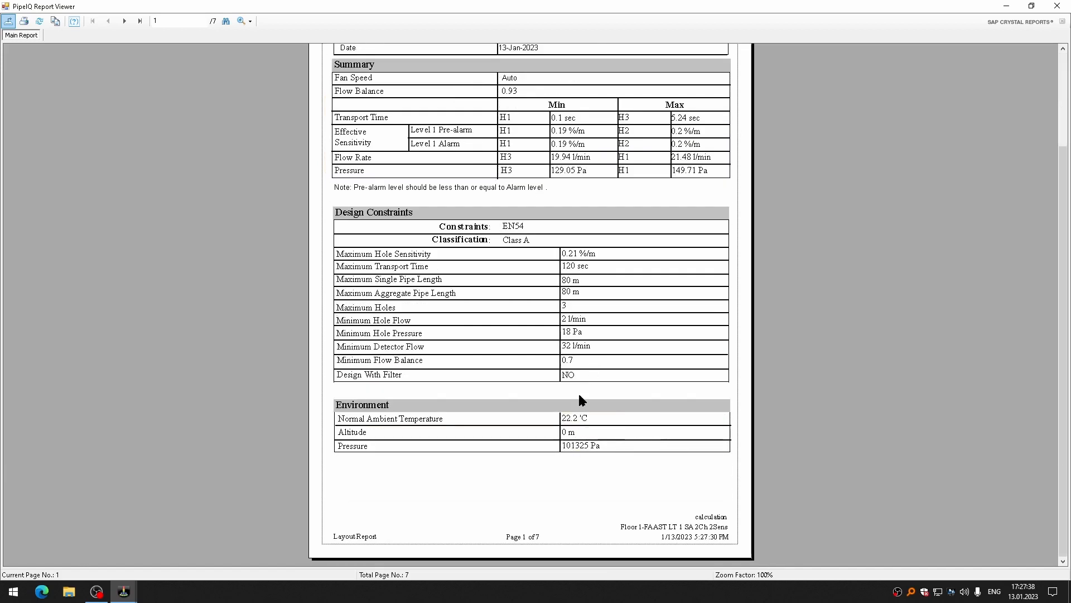
scroll(580, 399, "up", 2)
scroll(662, 366, "up", 1)
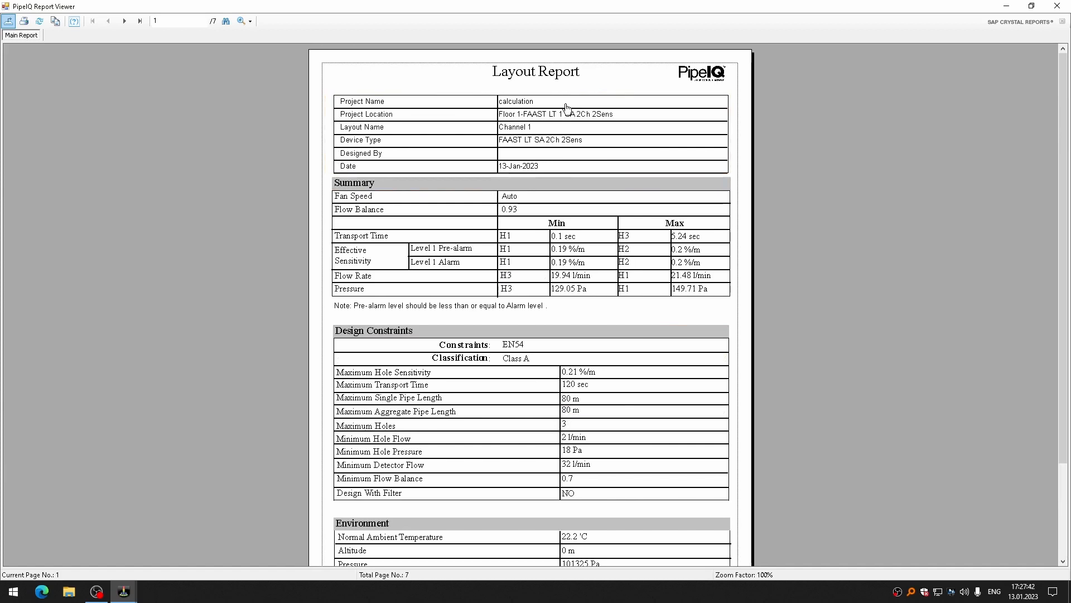
scroll(563, 268, "down", 2)
scroll(564, 287, "up", 2)
left_click(124, 21)
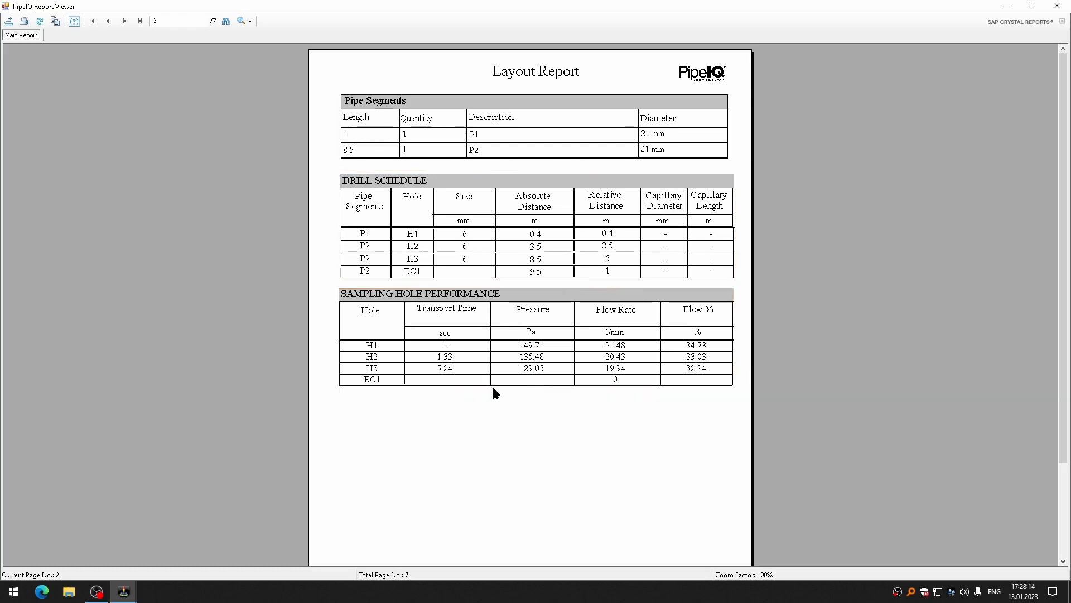
- Examine the pipe layout schematic on page 4 of the report at 400% zoom, including pipes P1 and P2
left_click(125, 22)
left_click(125, 22)
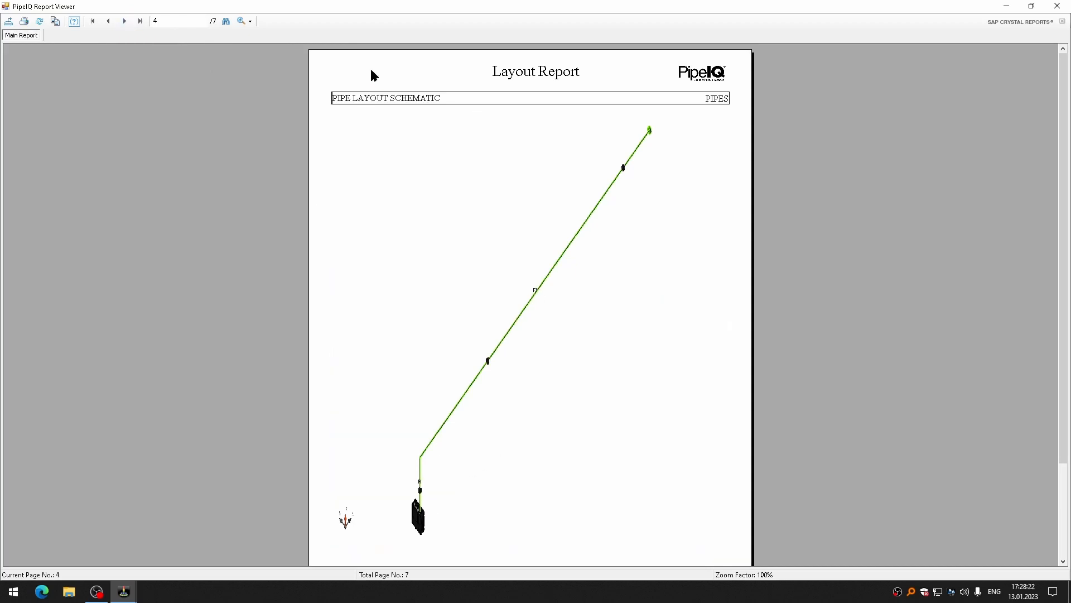
left_click(242, 23)
left_click(273, 60)
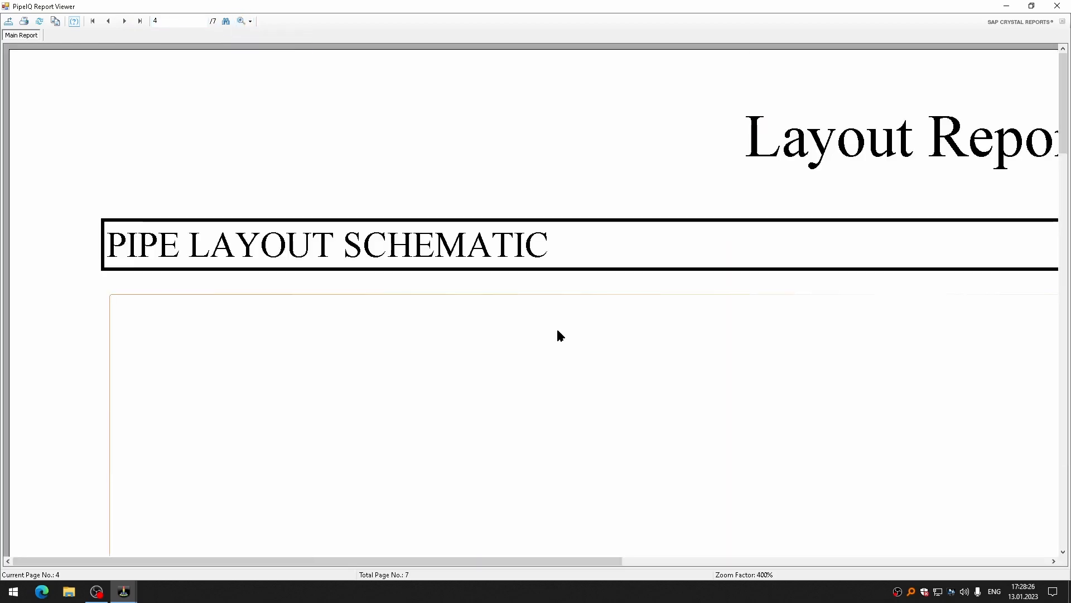
left_click_drag(554, 561, 672, 560)
scroll(835, 453, "down", 10)
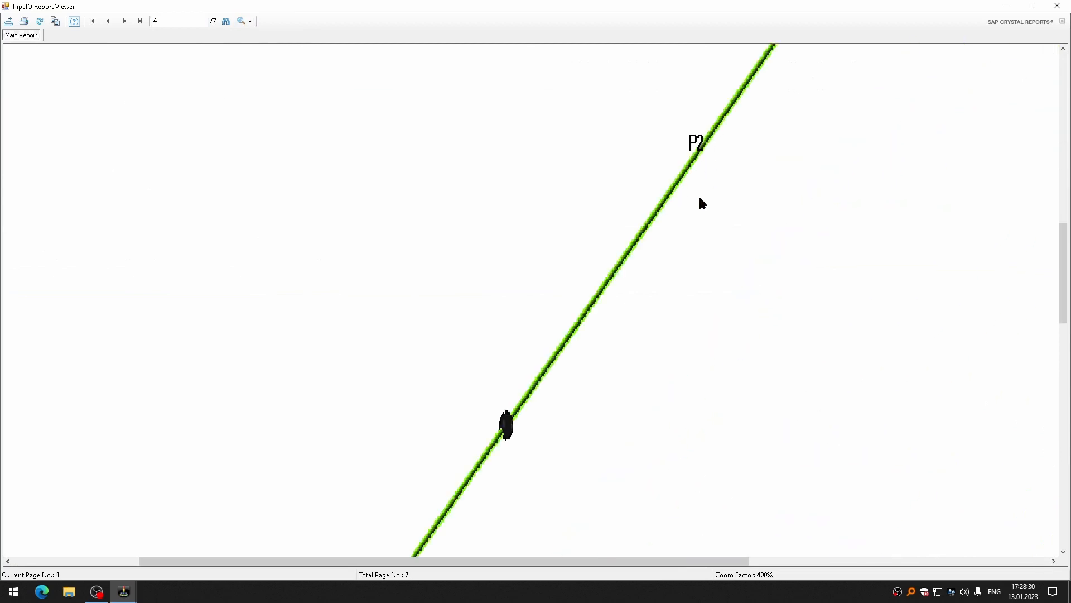
scroll(614, 234, "down", 12)
scroll(502, 268, "up", 3)
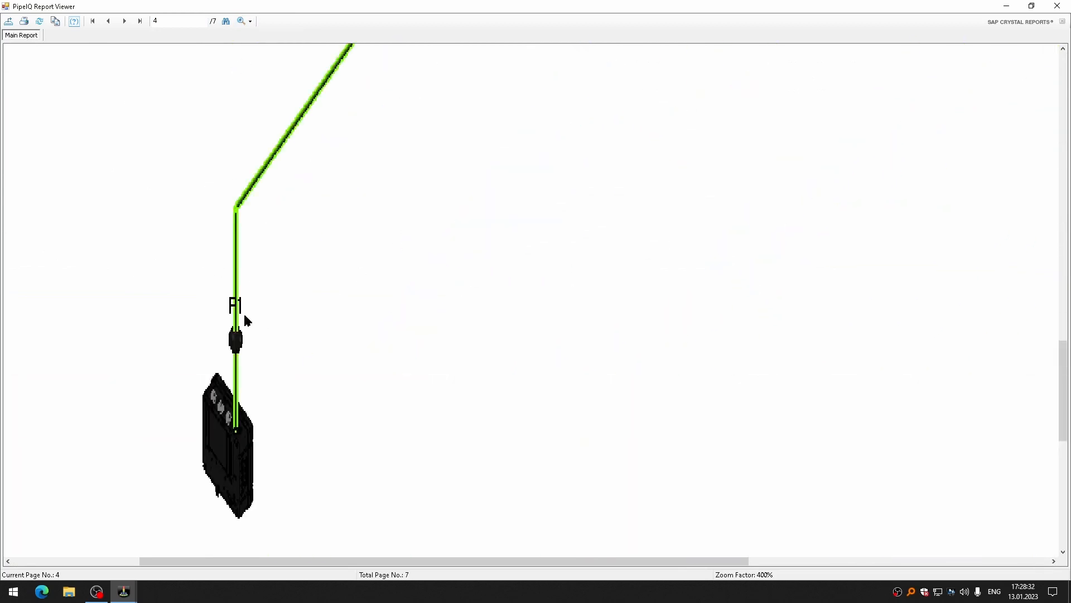
scroll(335, 330, "up", 5)
- Examine the sampling hole schematic on page 5 of the report at 200% zoom
left_click(124, 20)
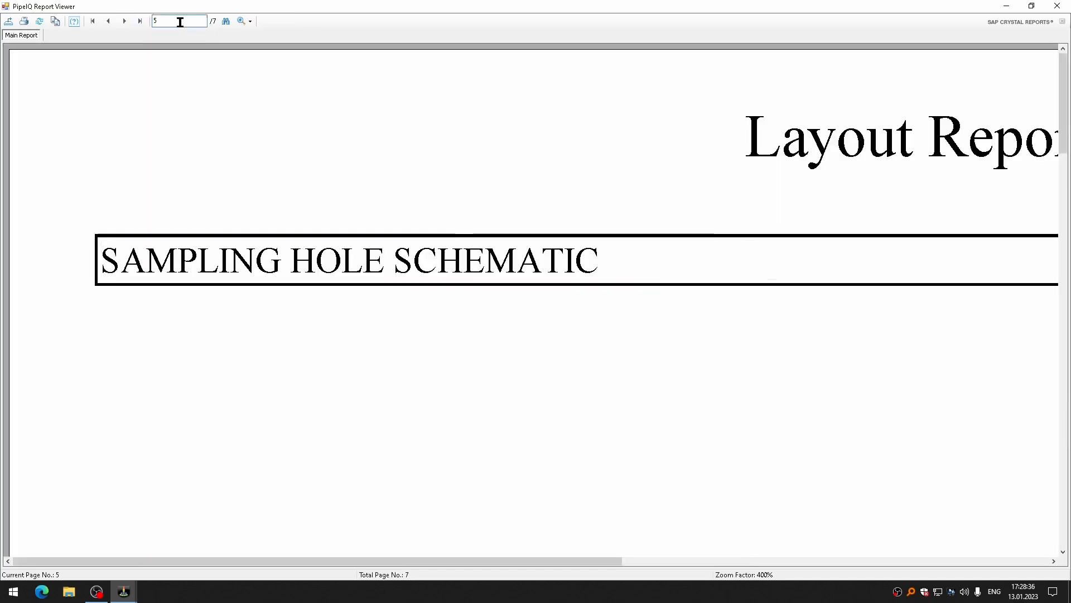
left_click(250, 21)
left_click(278, 85)
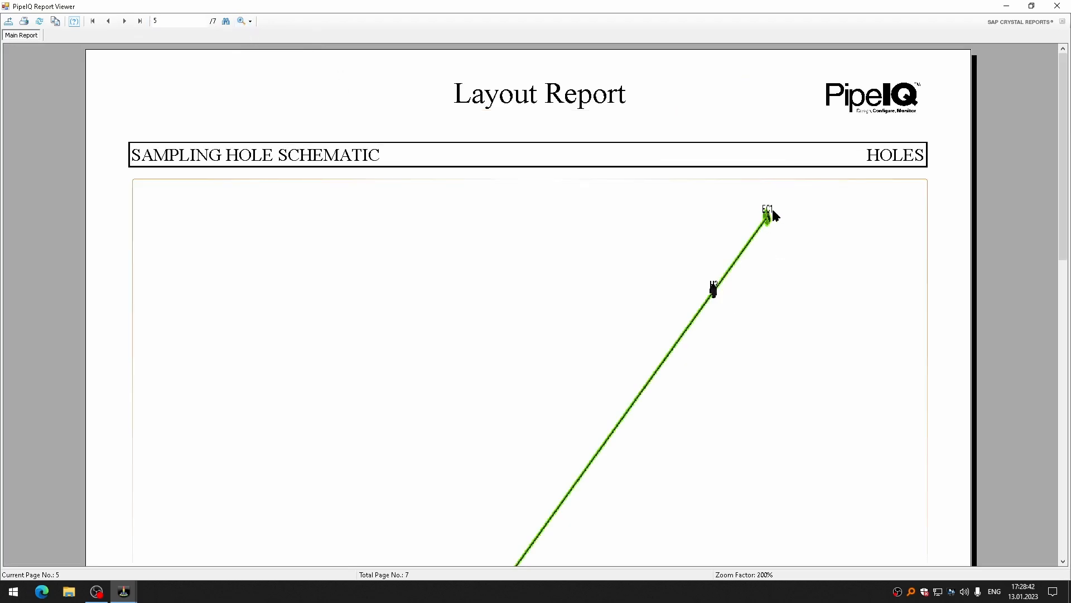
scroll(713, 290, "down", 10)
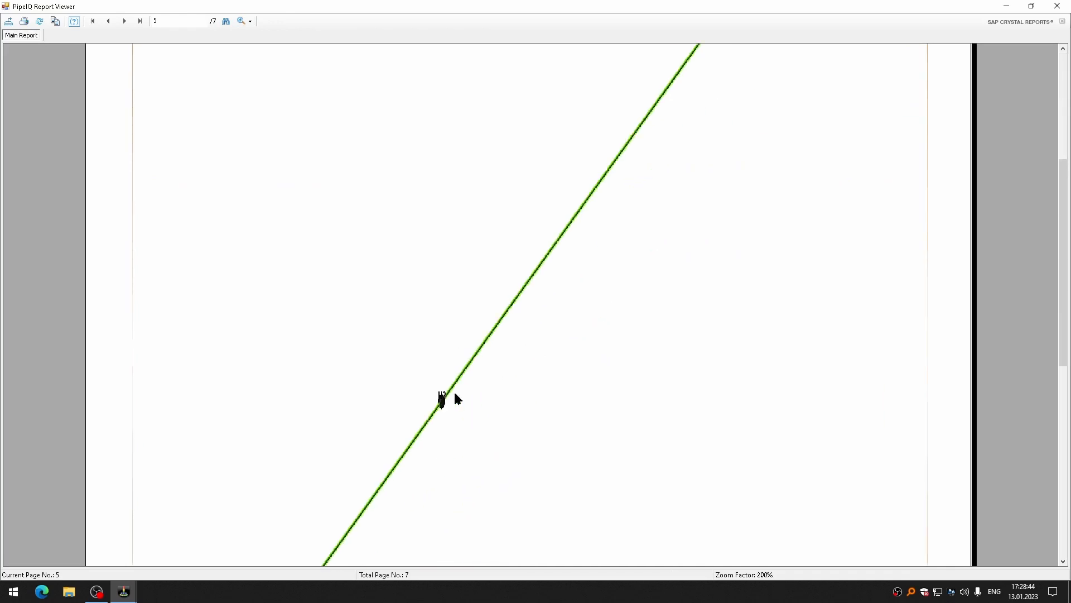
scroll(326, 321, "up", 10)
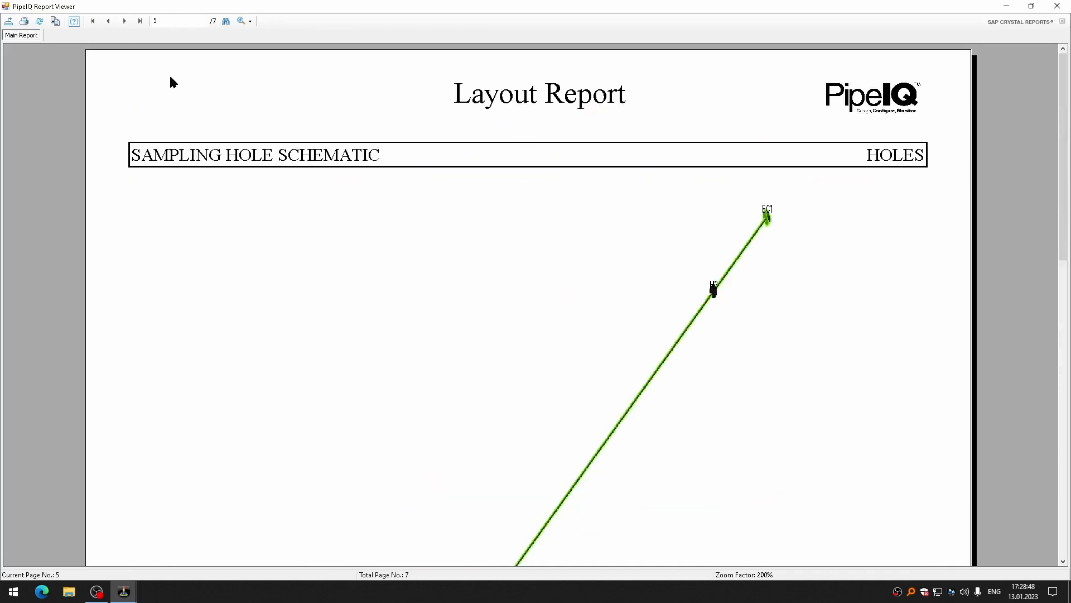
- Examine the sampling hole locations drawing on page 6 of the report from the detector to the end cap
left_click(124, 21)
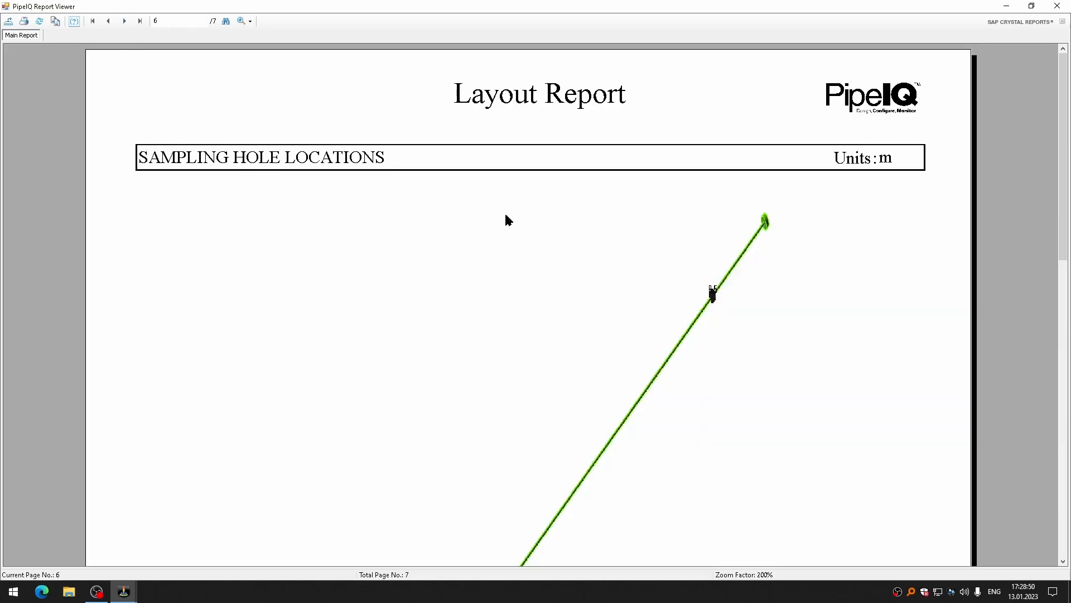
scroll(508, 221, "down", 10)
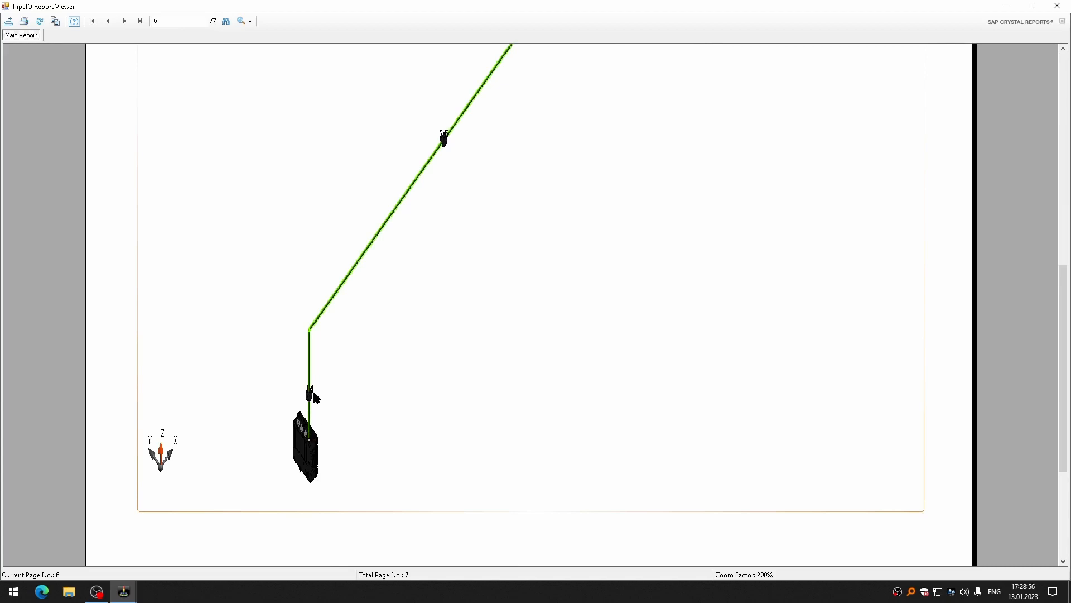
scroll(314, 396, "up", 3)
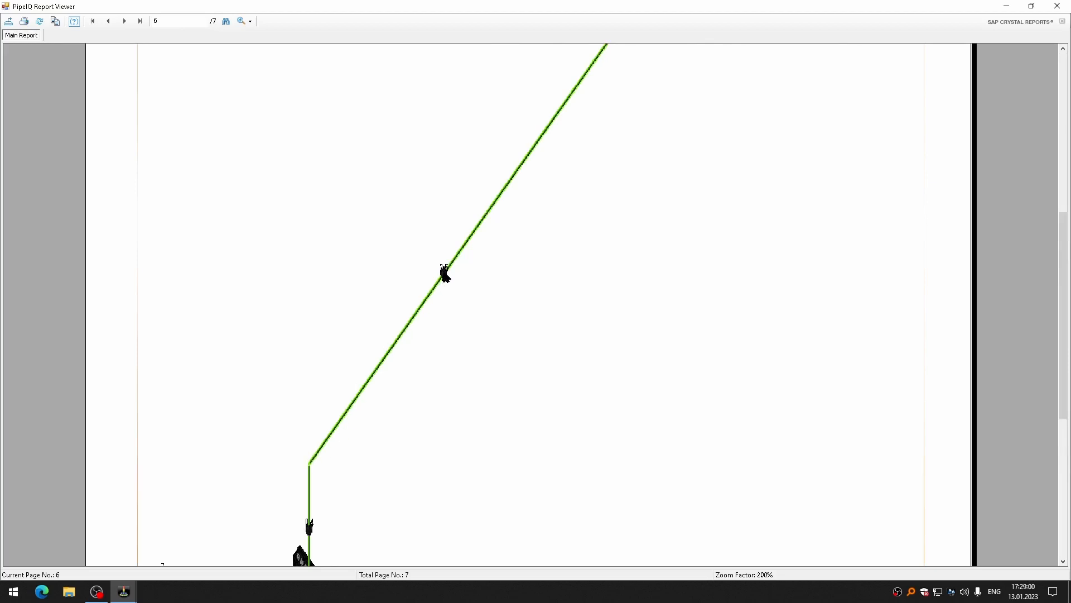
scroll(445, 275, "up", 3)
scroll(447, 407, "up", 3)
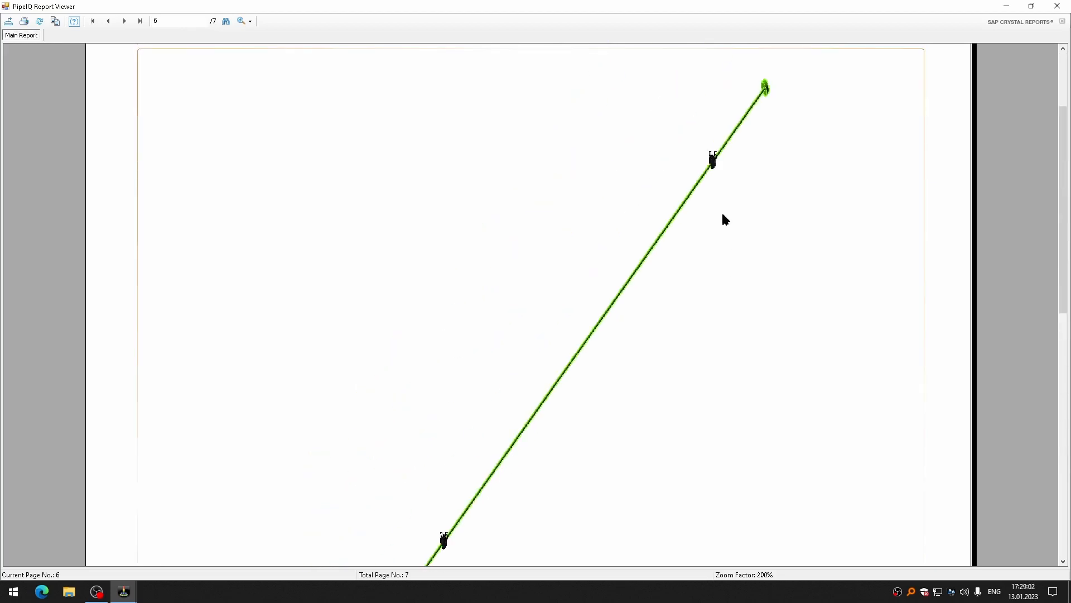
scroll(716, 161, "up", 3)
- Look over the full schematic on page 7 of the layout report and close the report
left_click(124, 21)
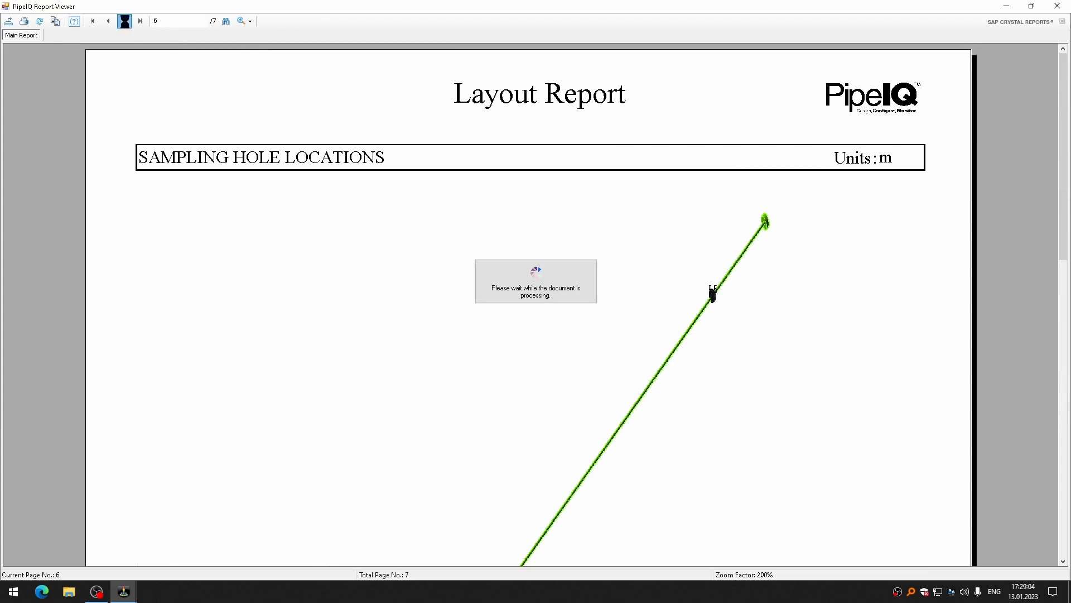
scroll(677, 268, "down", 10)
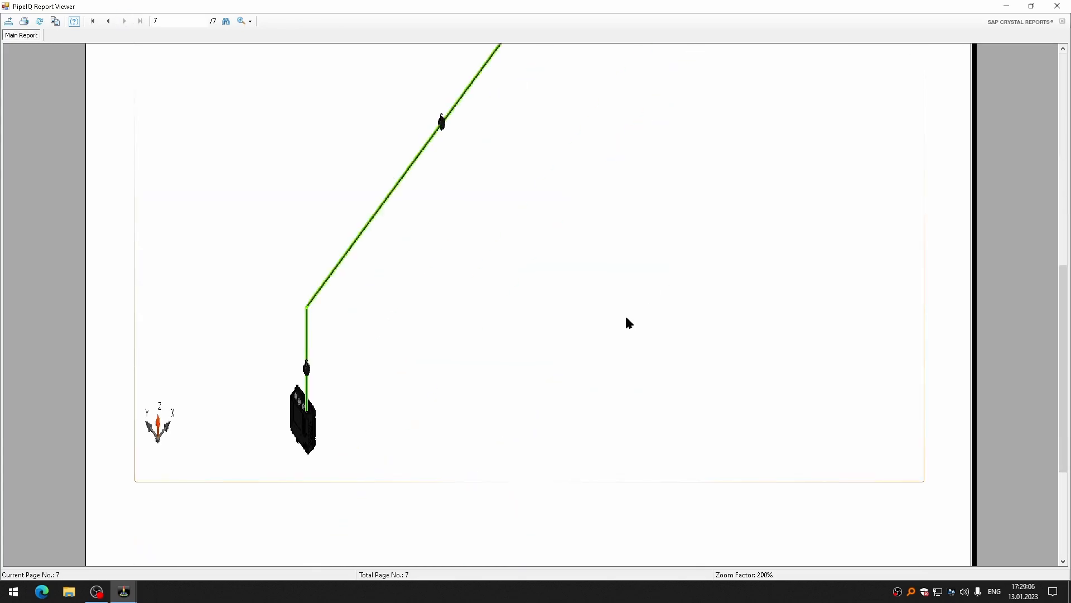
scroll(633, 329, "up", 6)
scroll(629, 222, "up", 3)
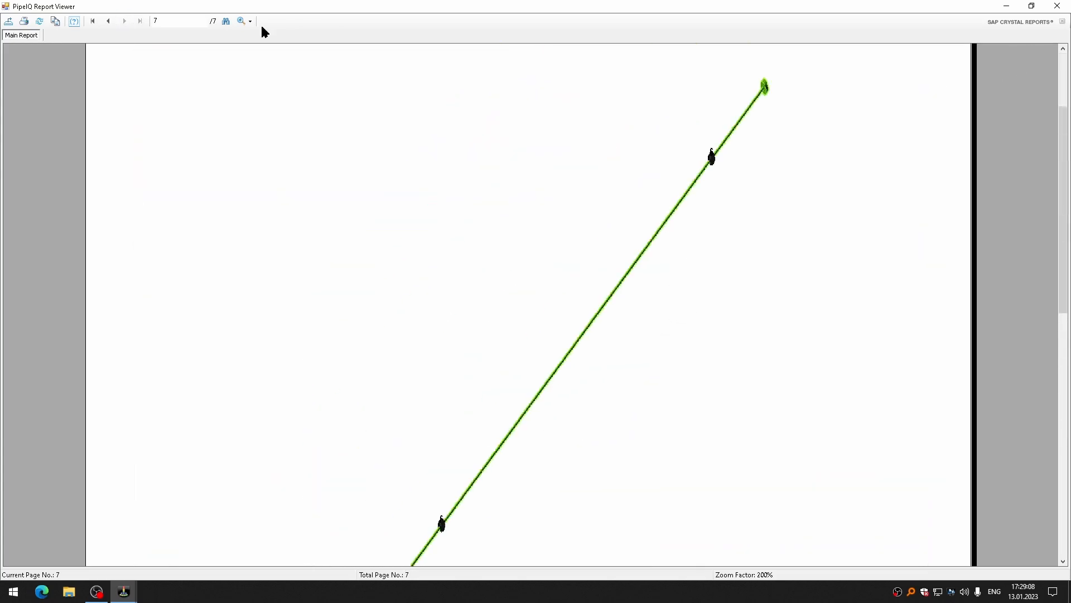
scroll(654, 238, "down", 2)
scroll(656, 243, "down", 8)
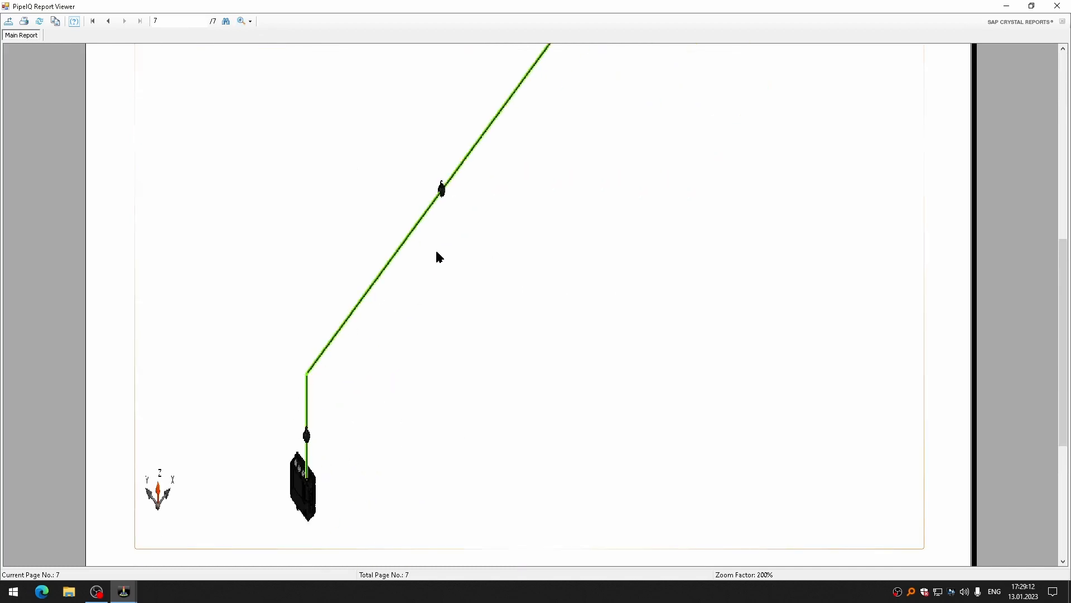
left_click(1057, 7)
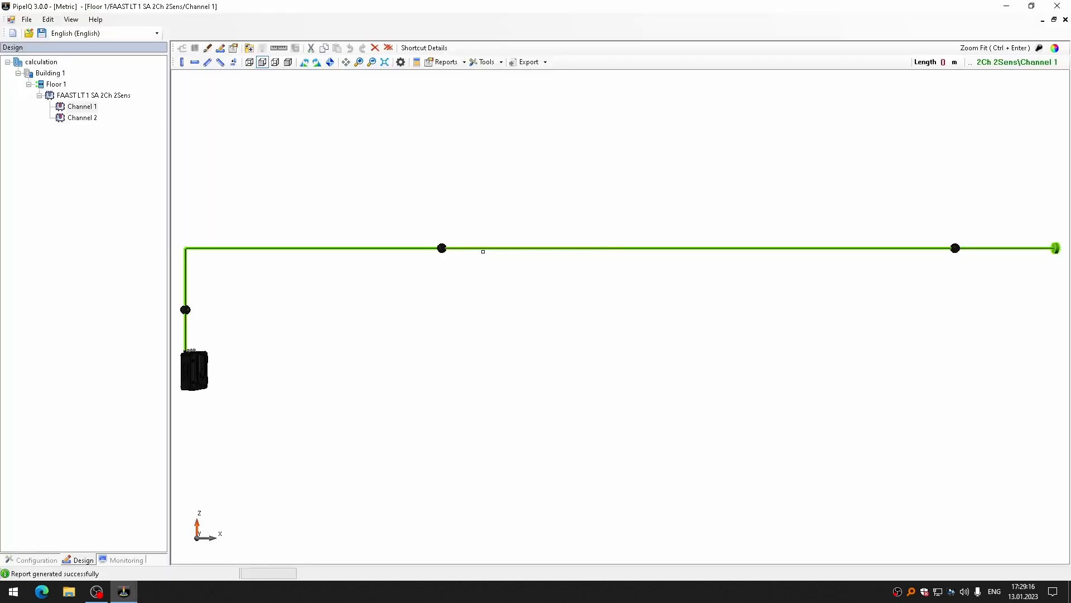
- Switch the highlighting of both Channel 1 pipes and generate the layout report again, shown maximized
left_click(485, 248)
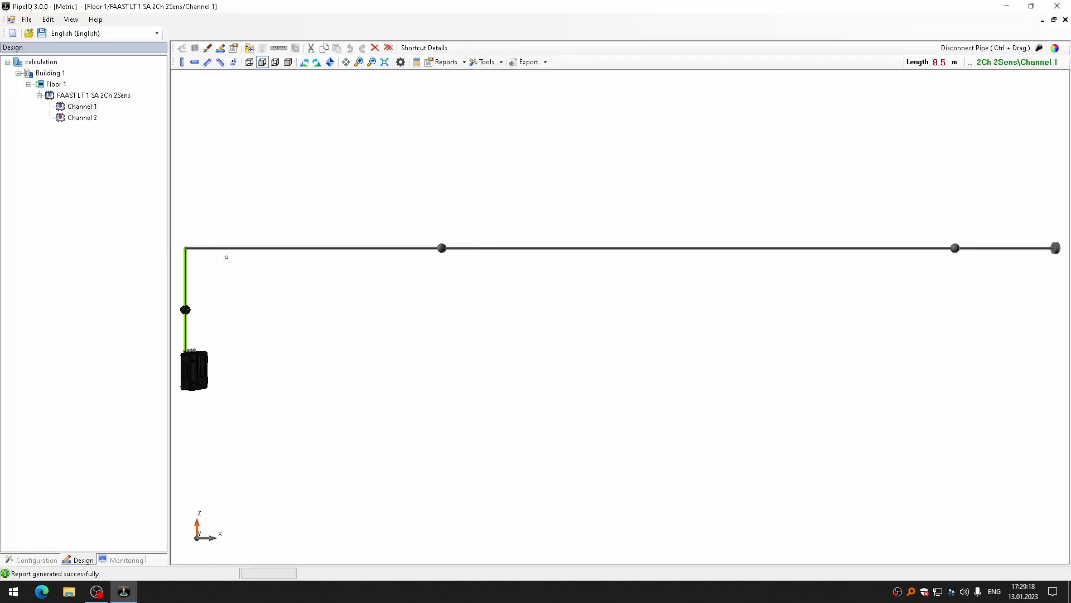
left_click(190, 270)
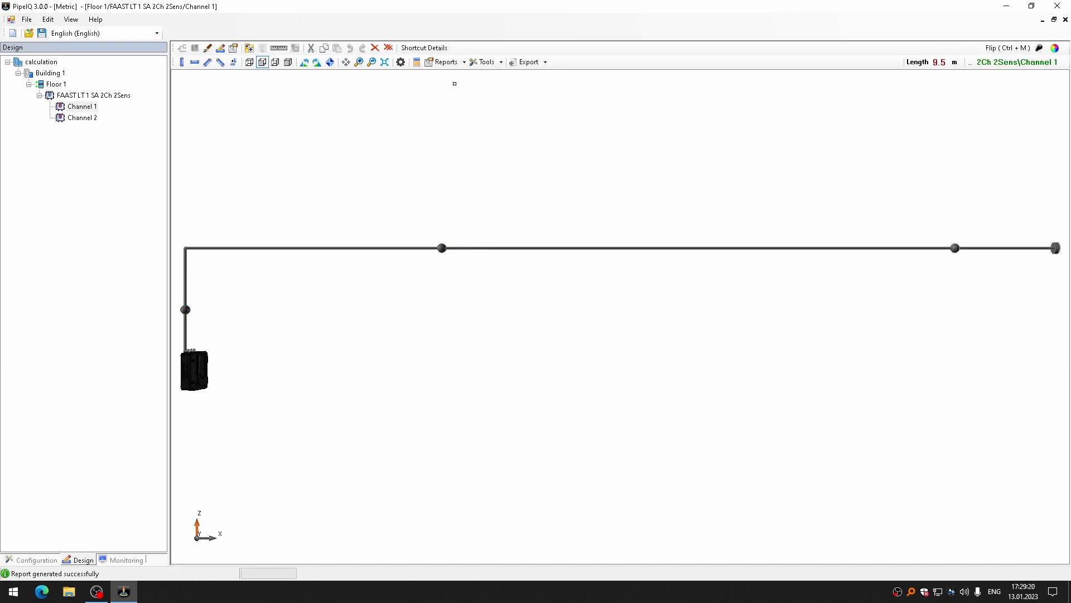
left_click(447, 62)
left_click(467, 74)
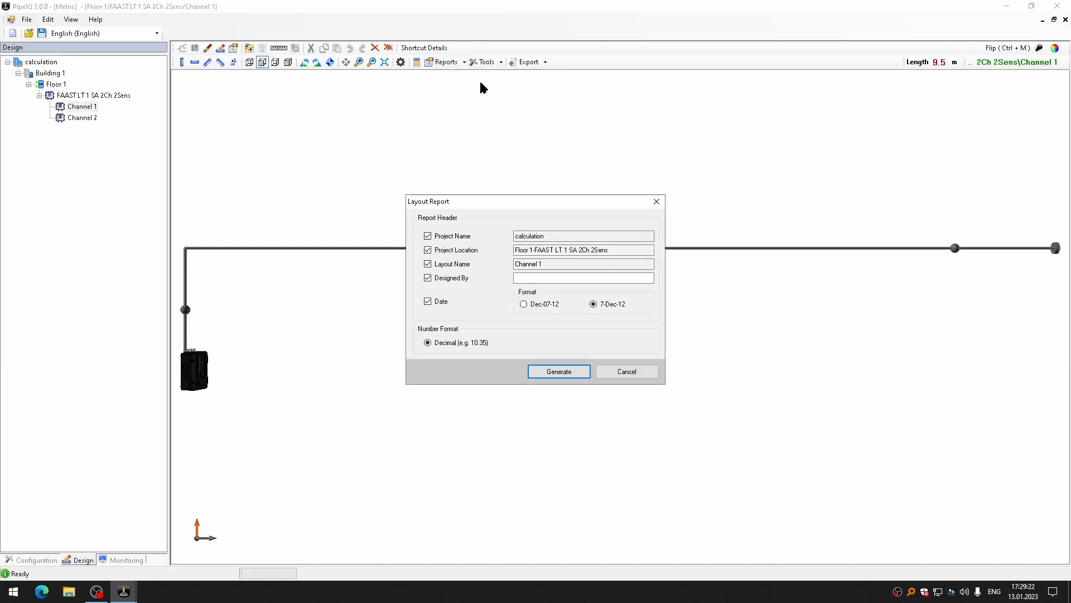
left_click(554, 373)
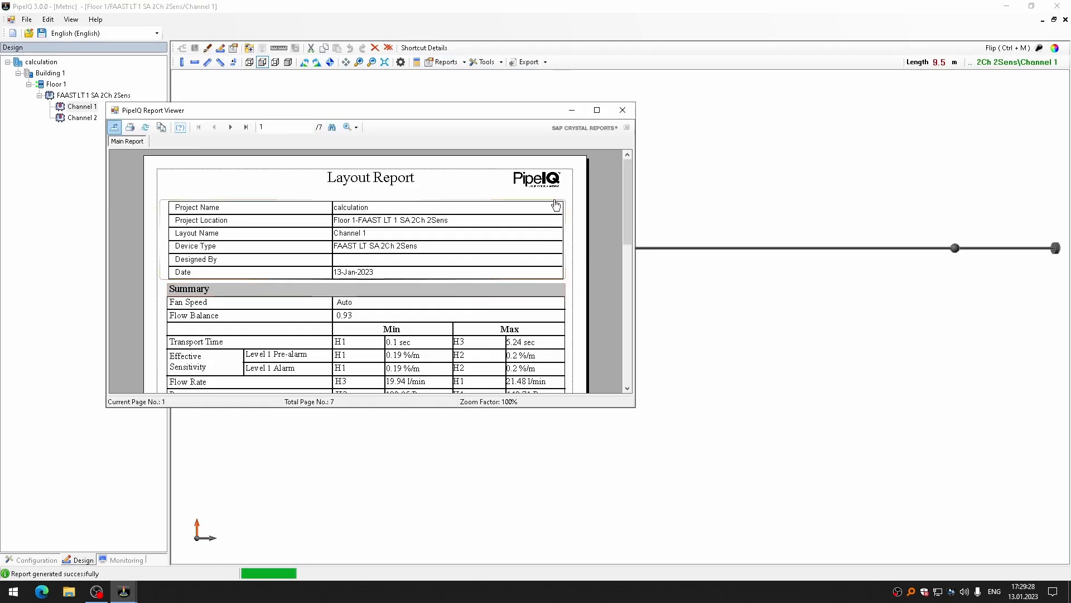
left_click(597, 110)
- Check the pipe and sampling hole schematics on pages 4 to 6 of the new report and close it
left_click(125, 22)
left_click(125, 22)
left_click(125, 22)
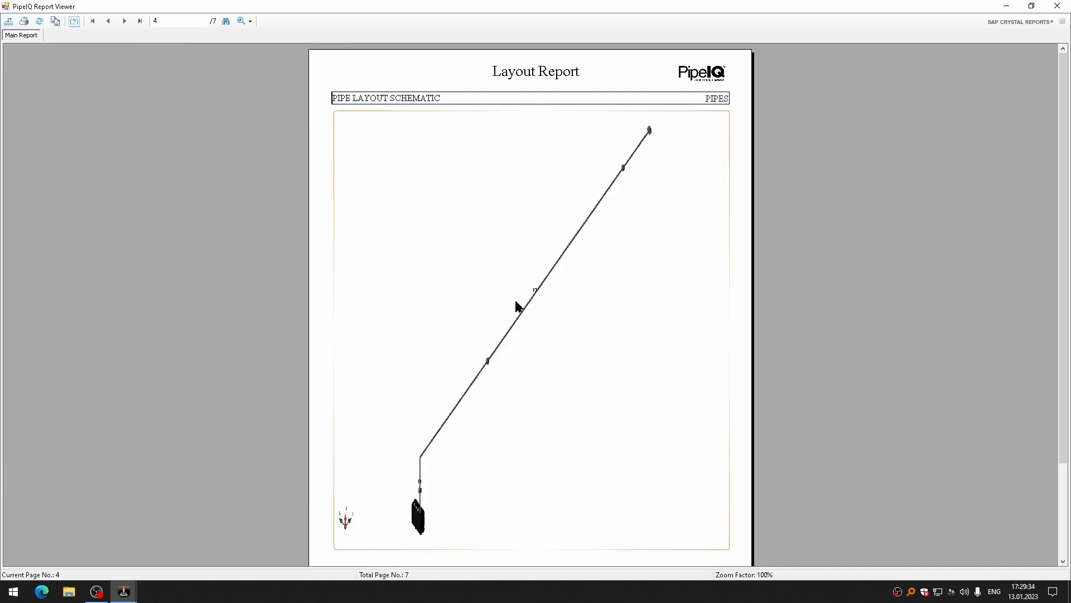
left_click(125, 21)
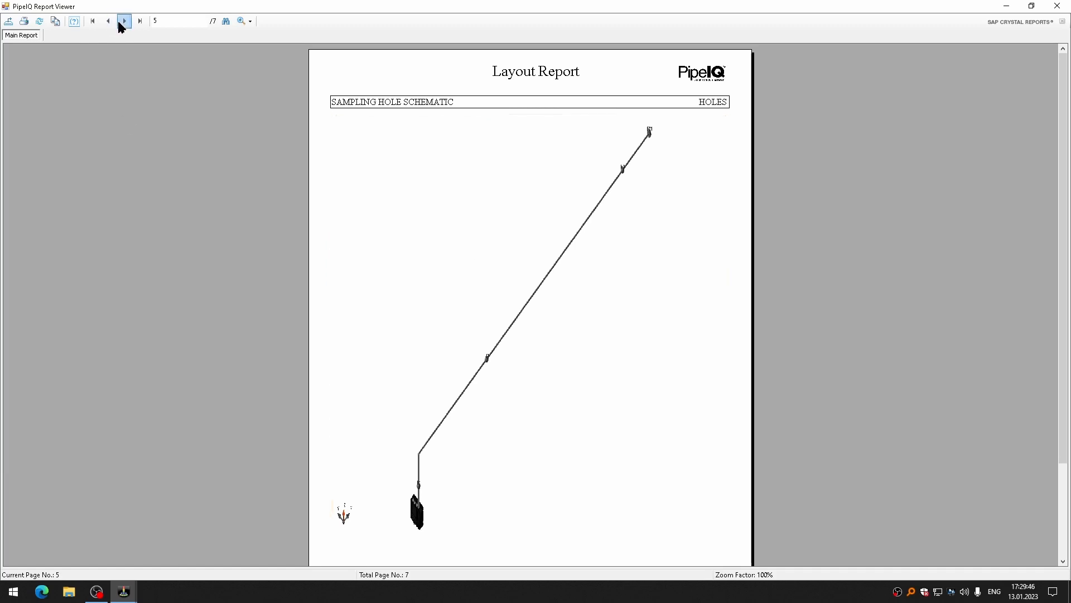
left_click(124, 21)
left_click(1051, 13)
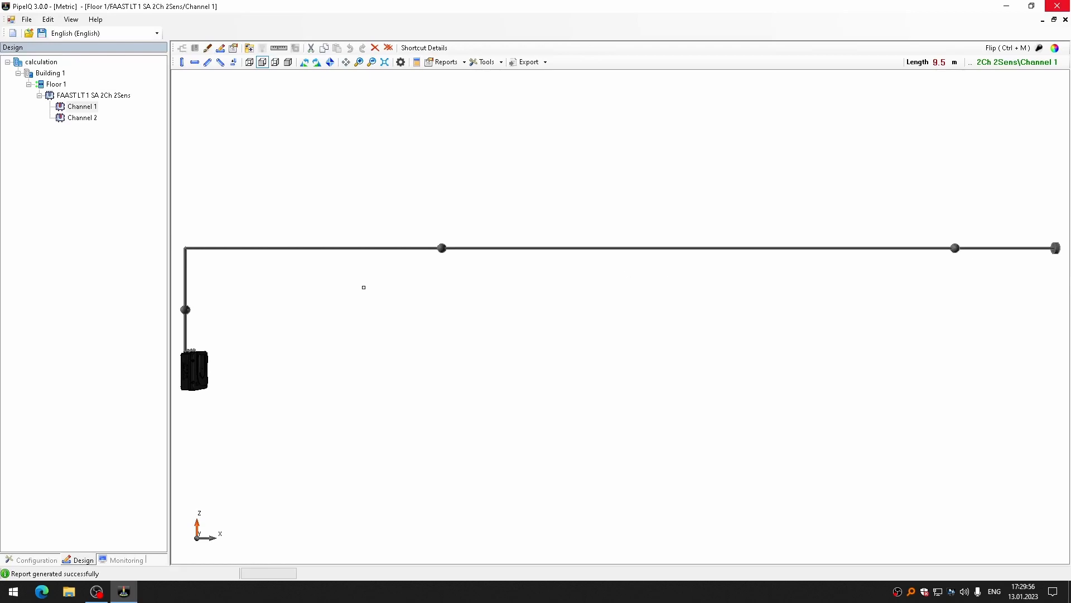
- Open the empty Channel 2 layout and start the Pipe Wizard for it
left_click(84, 119)
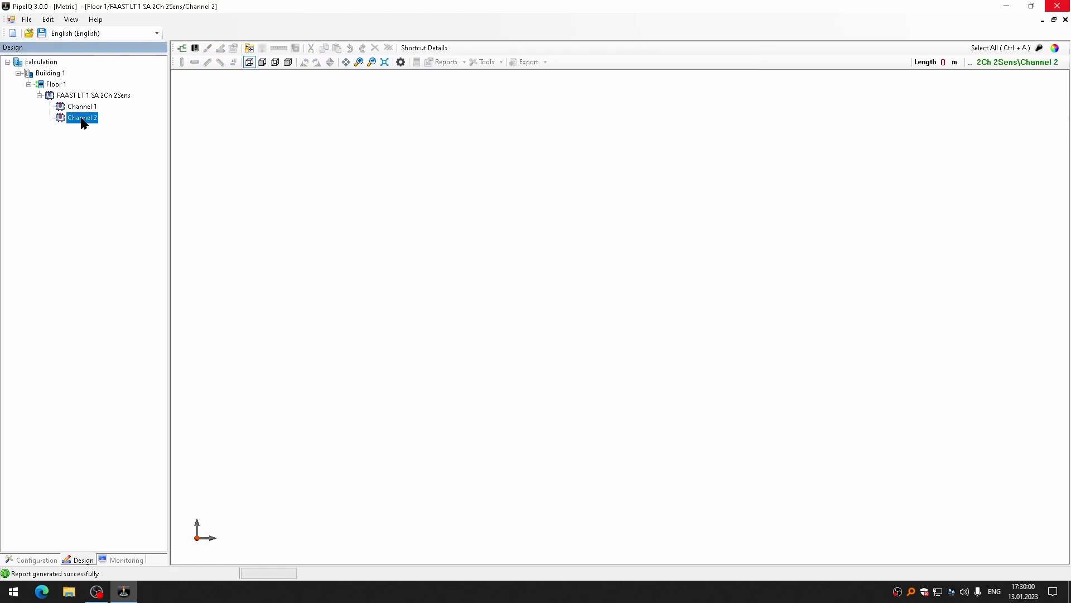
left_click(182, 48)
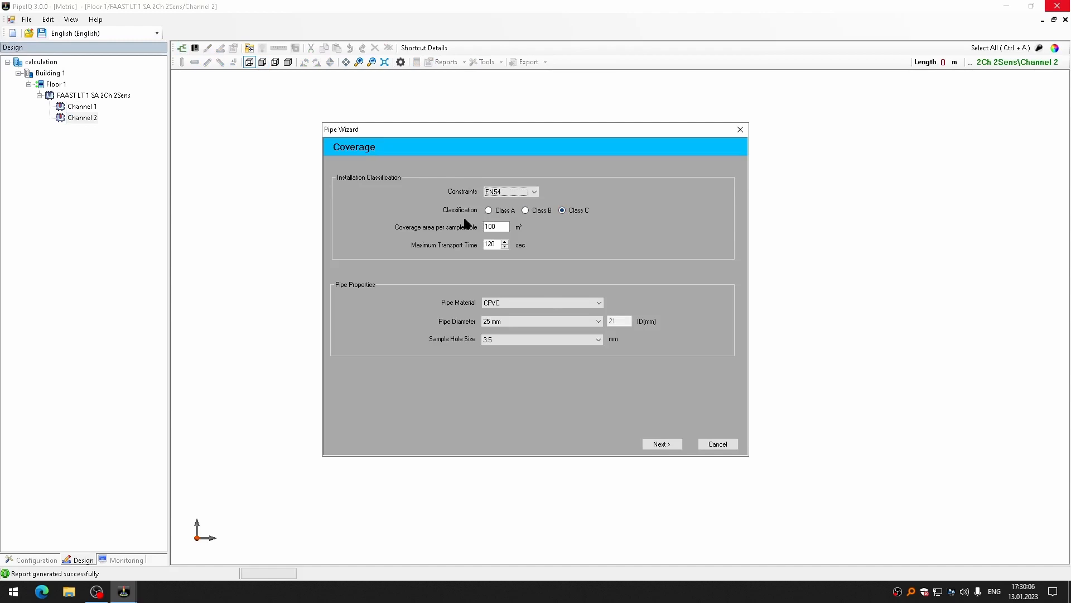
- Choose ABS as the pipe material for the Channel 2 coverage and continue to the detector settings
left_click(544, 302)
left_click(511, 336)
left_click(520, 302)
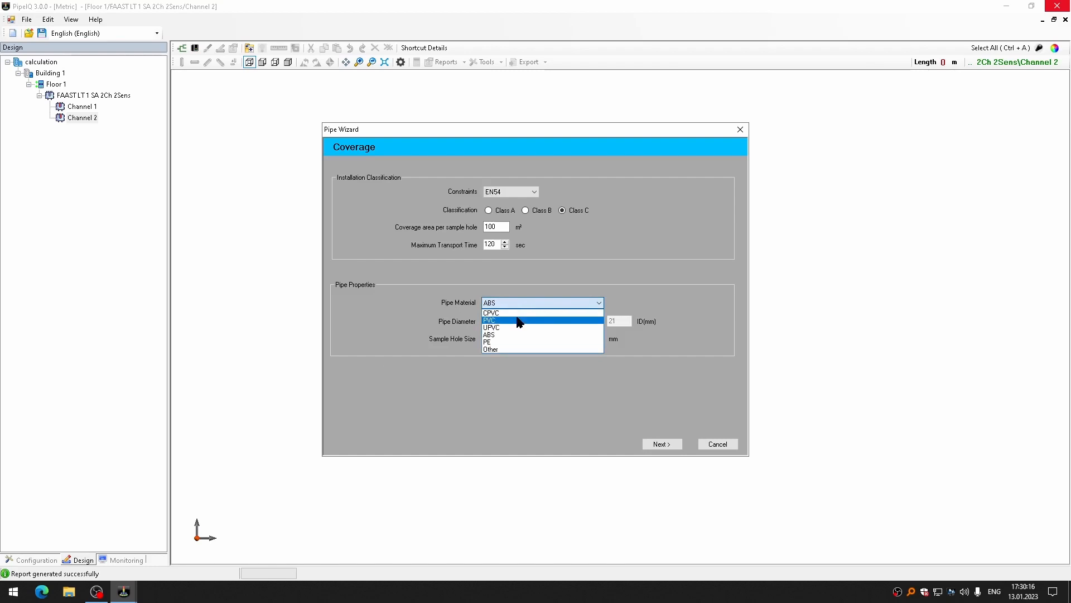
left_click(518, 320)
left_click(521, 303)
left_click(536, 313)
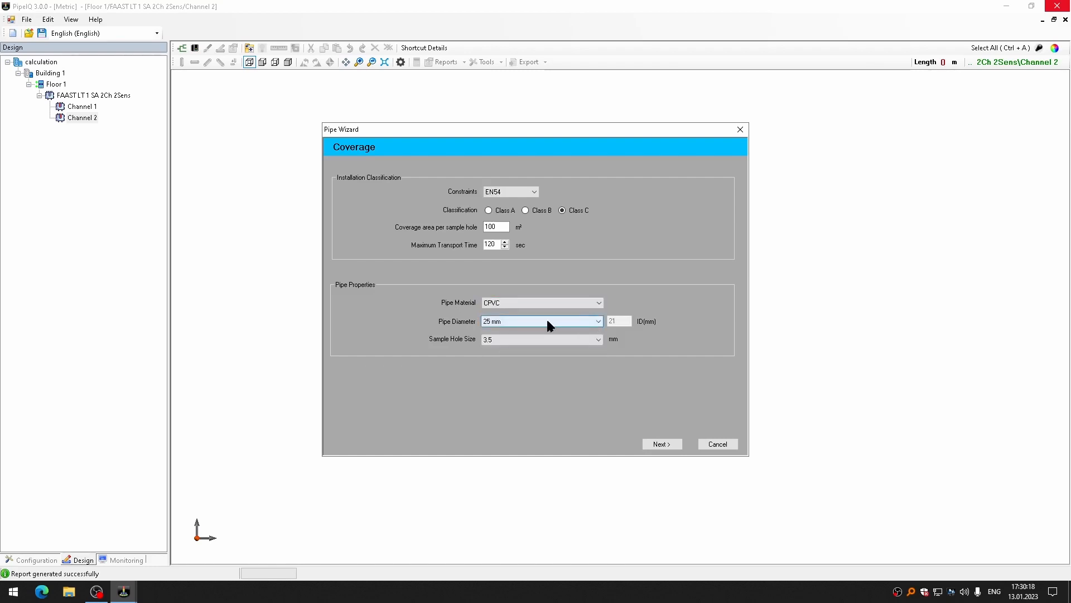
left_click(559, 304)
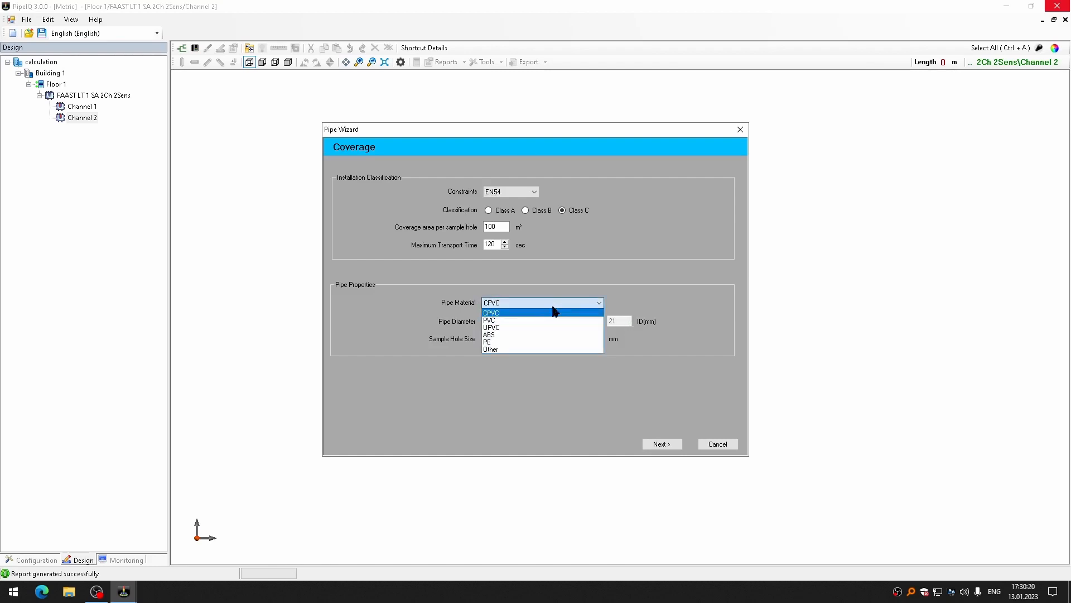
left_click(520, 336)
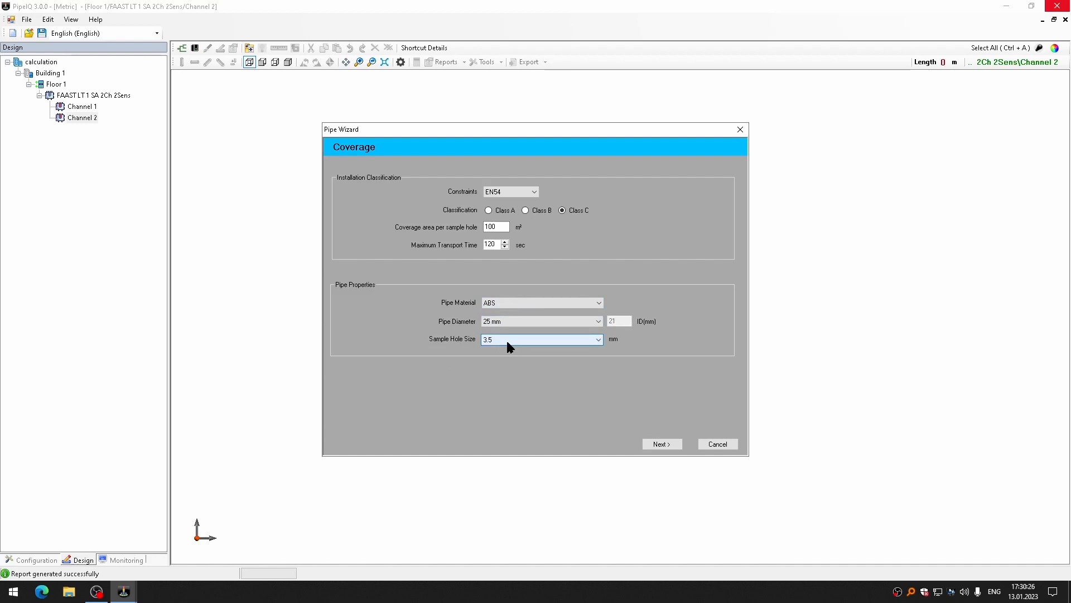
left_click(669, 442)
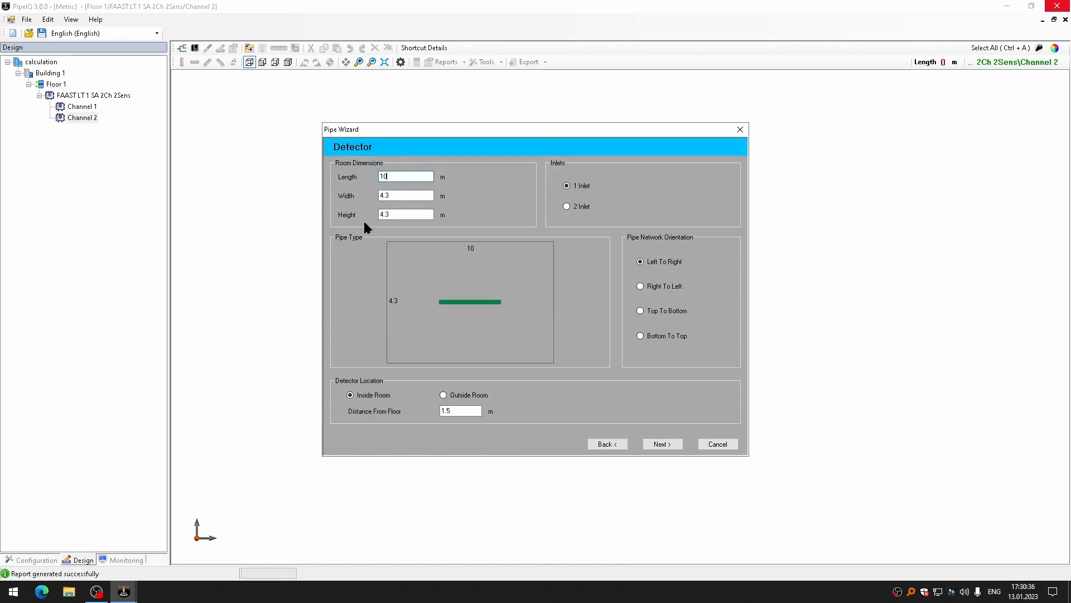
- Set the room length to 45 m, place the detector outside the room and orient the pipe network top to bottom
key("BackSpace")
key("BackSpace")
type("45")
left_click(444, 395)
mouse_move(501, 397)
left_click(641, 311)
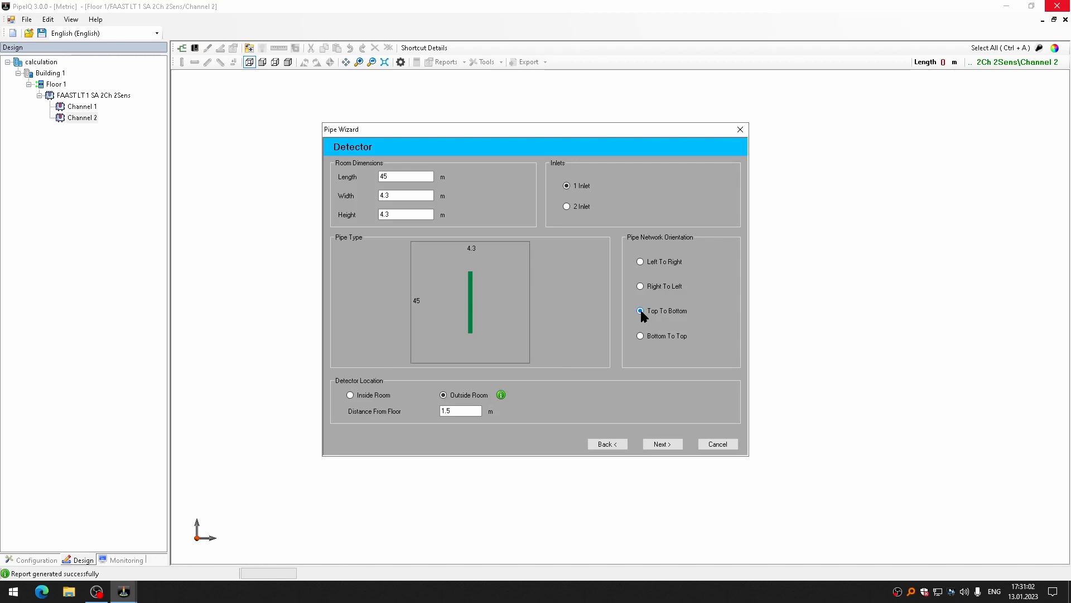
left_click(658, 446)
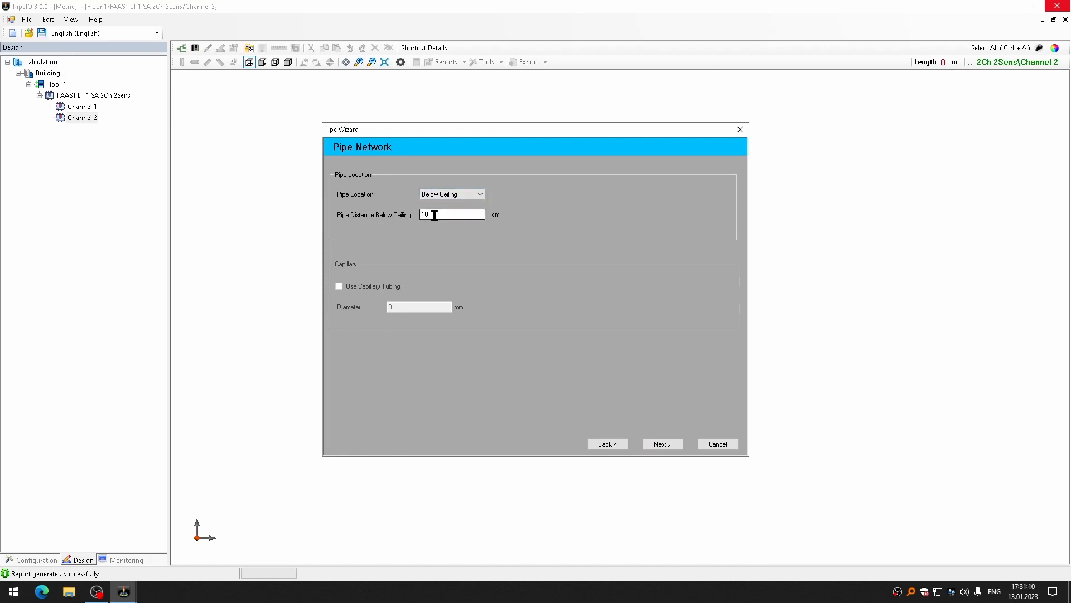
- Set the pipe distance below the ceiling to 12 cm and finish the wizard to generate the Channel 2 network
left_click_drag(438, 215, 357, 218)
type("5")
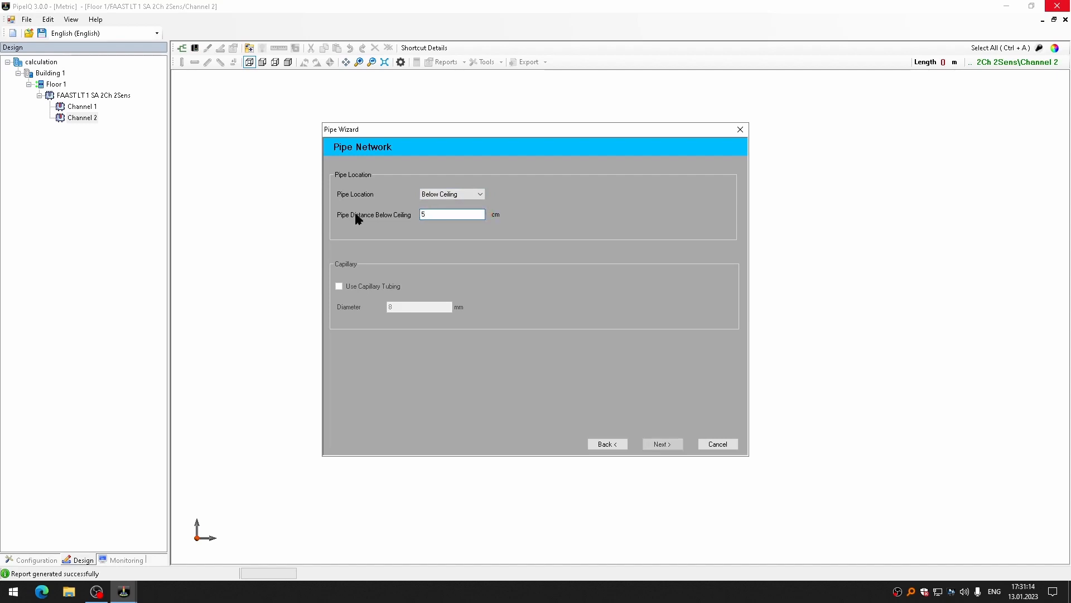
mouse_move(493, 219)
double_click(450, 213)
type("12")
left_click(660, 445)
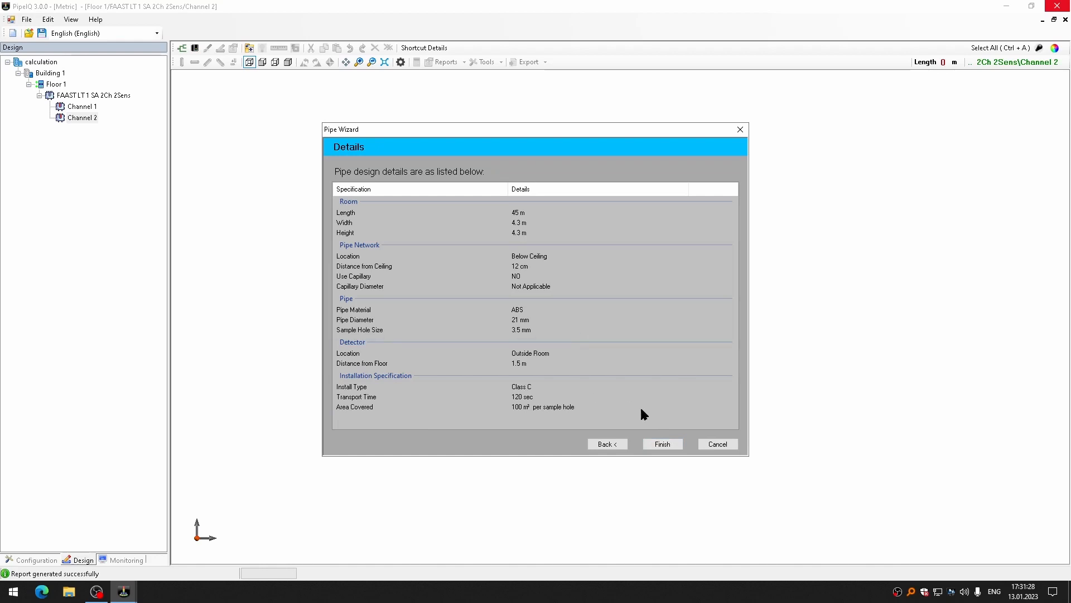
left_click(664, 444)
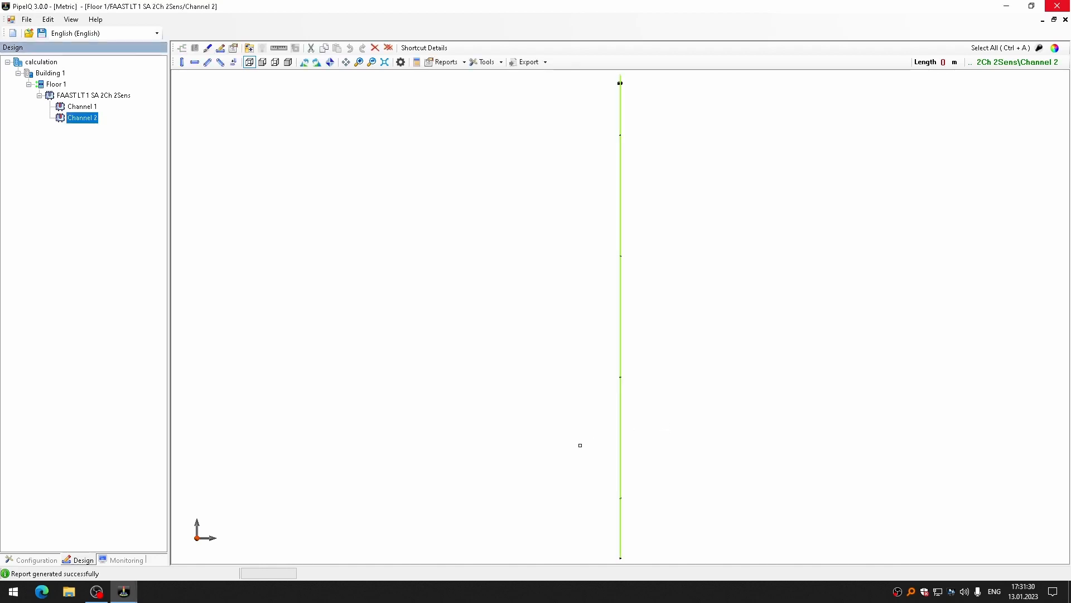
- Examine the generated Channel 2 pipe network and its sampling holes in the 3D and front views
scroll(627, 351, "down", 1)
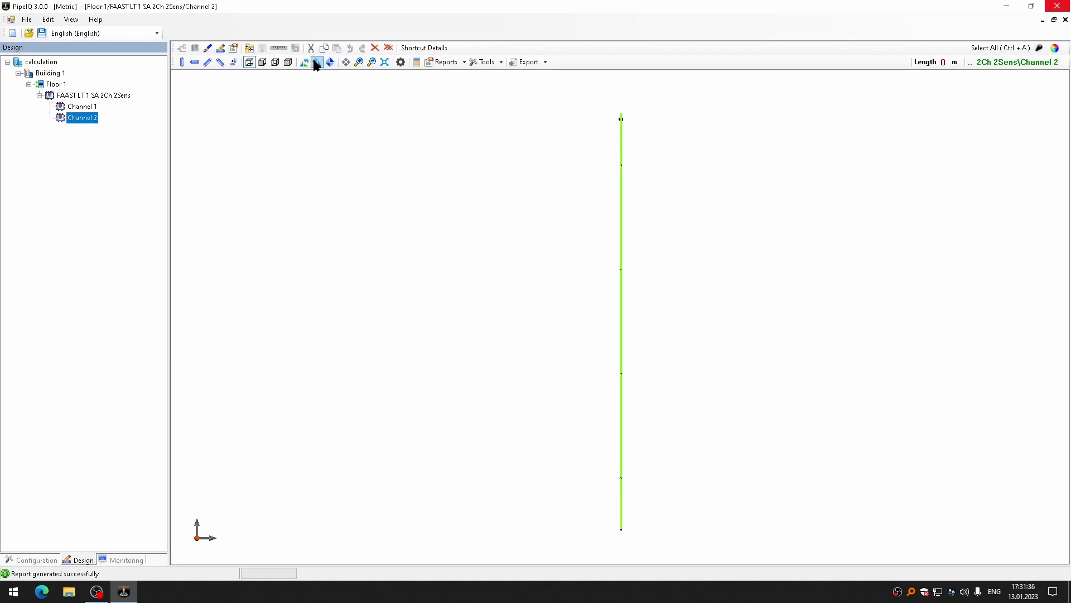
left_click(288, 62)
scroll(502, 240, "up", 5)
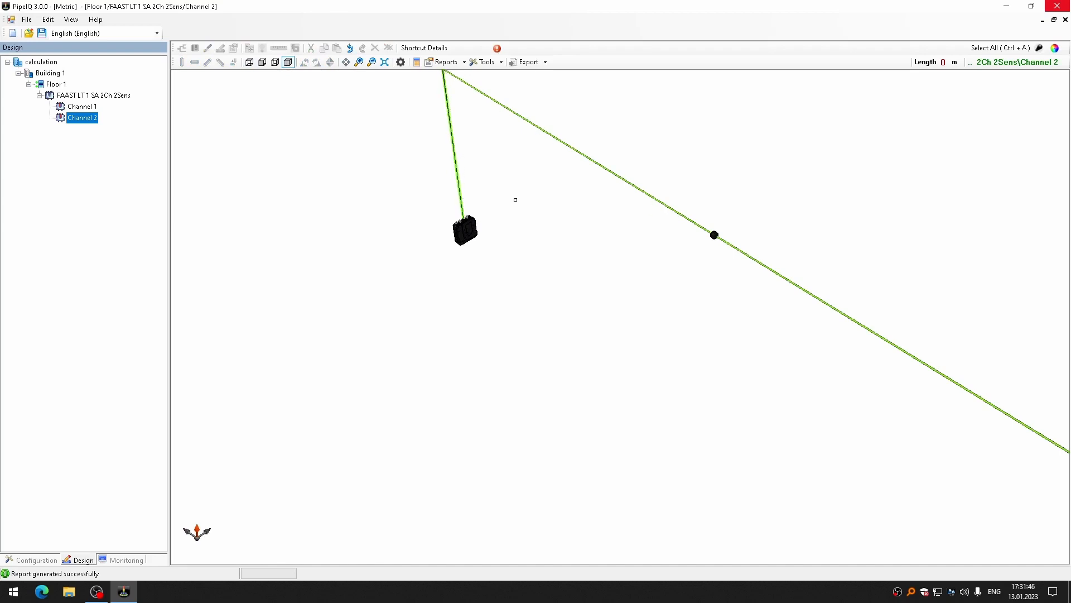
scroll(655, 222, "down", 5)
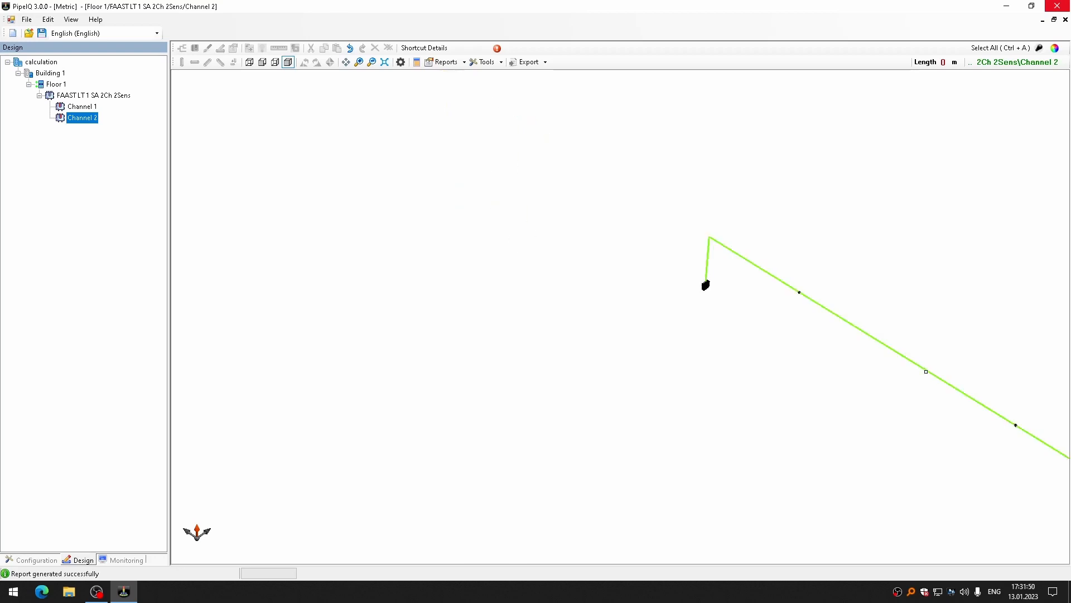
scroll(921, 370, "down", 2)
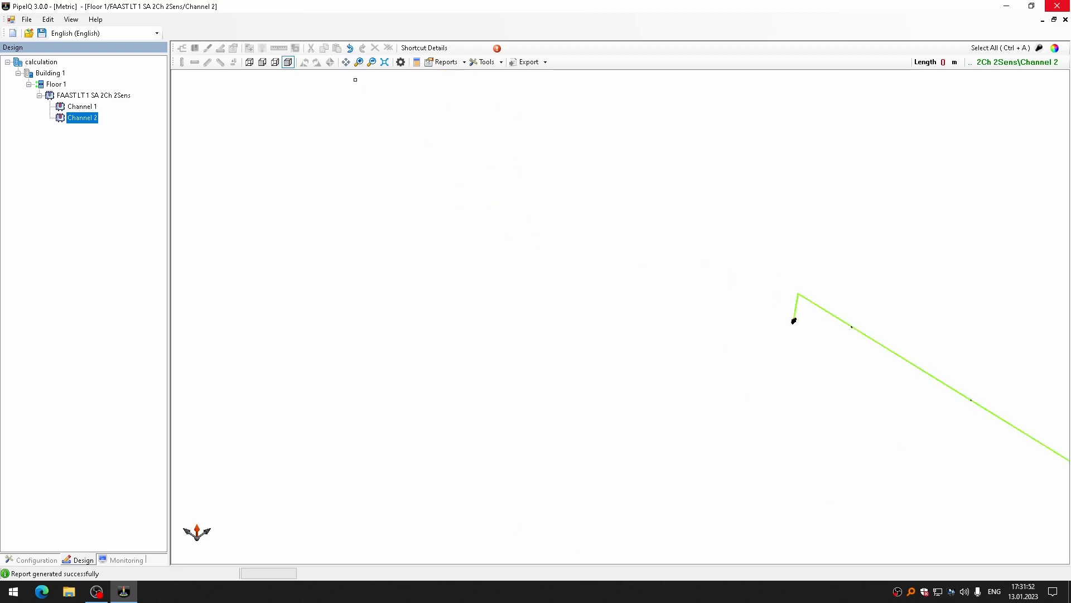
left_click(385, 62)
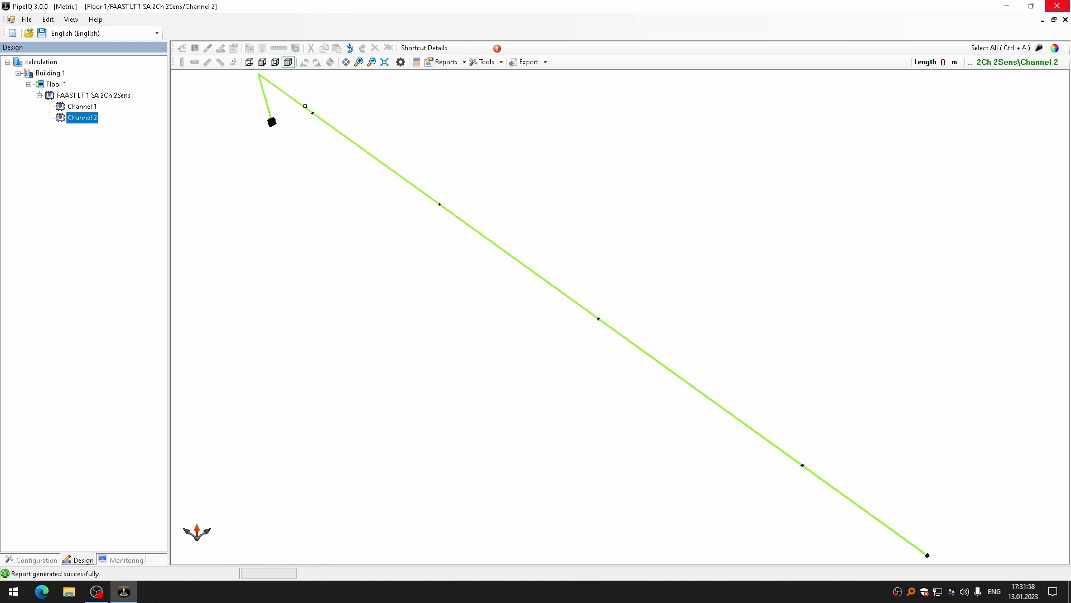
left_click(305, 106)
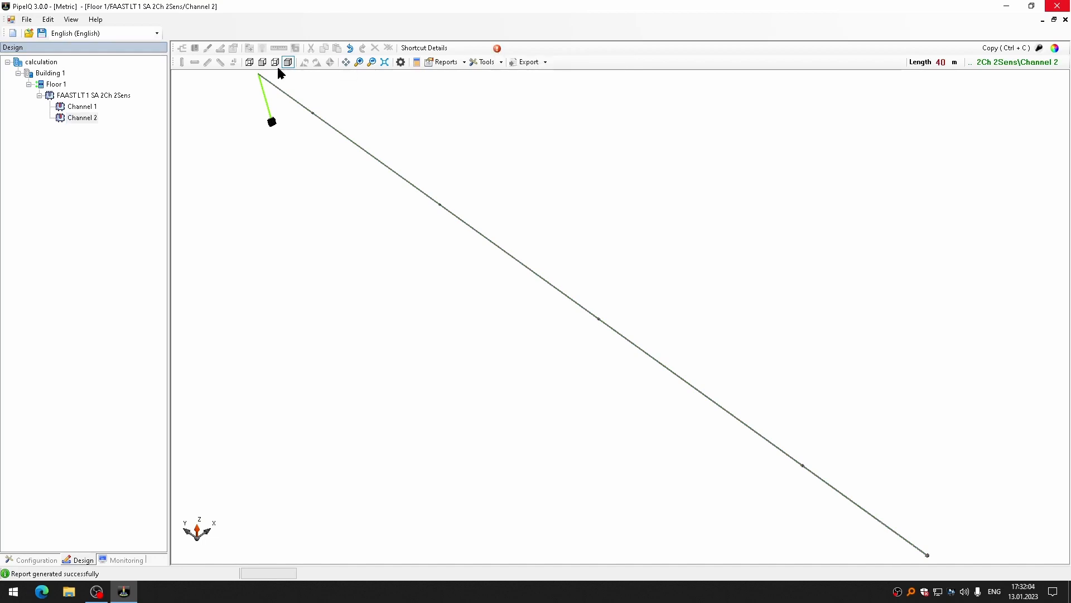
left_click(262, 62)
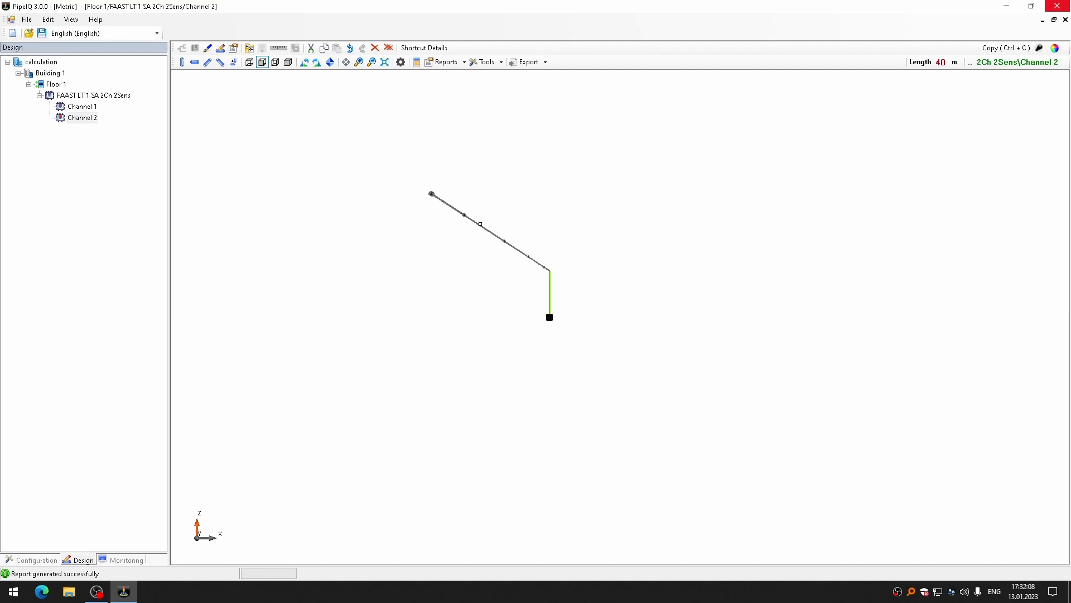
- Insert a hole ahead of Hole 2 on the long ceiling pipe and update the holes to 7 m spacing
double_click(480, 224)
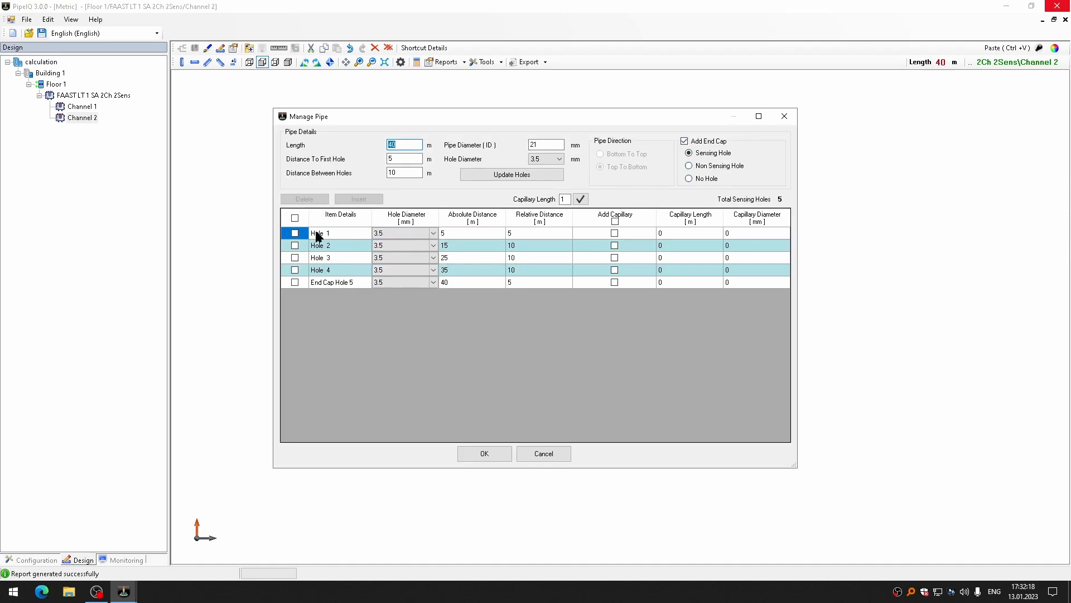
left_click(294, 245)
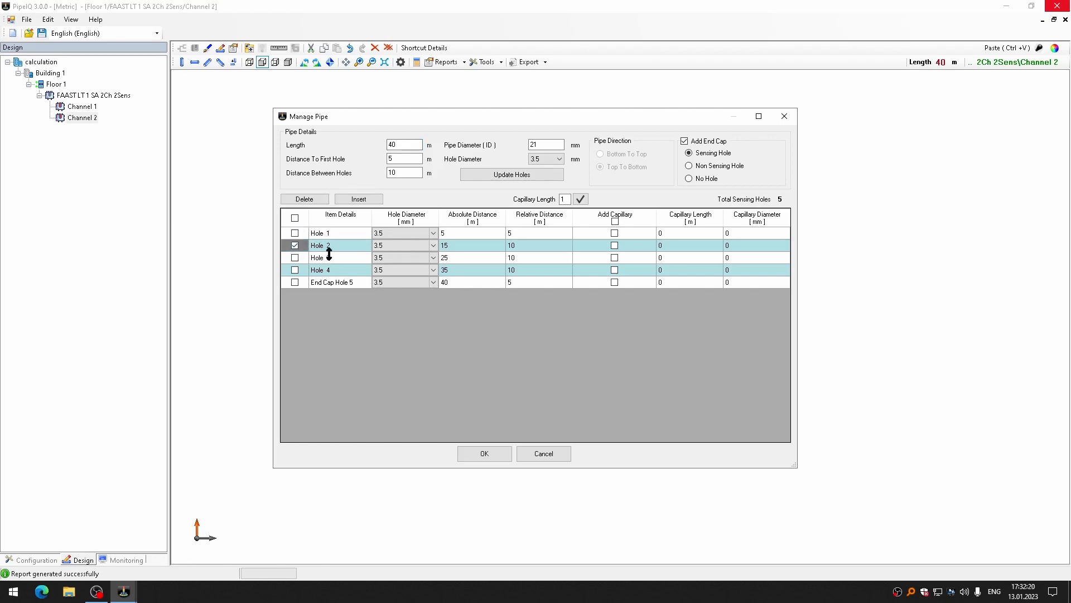
left_click(359, 199)
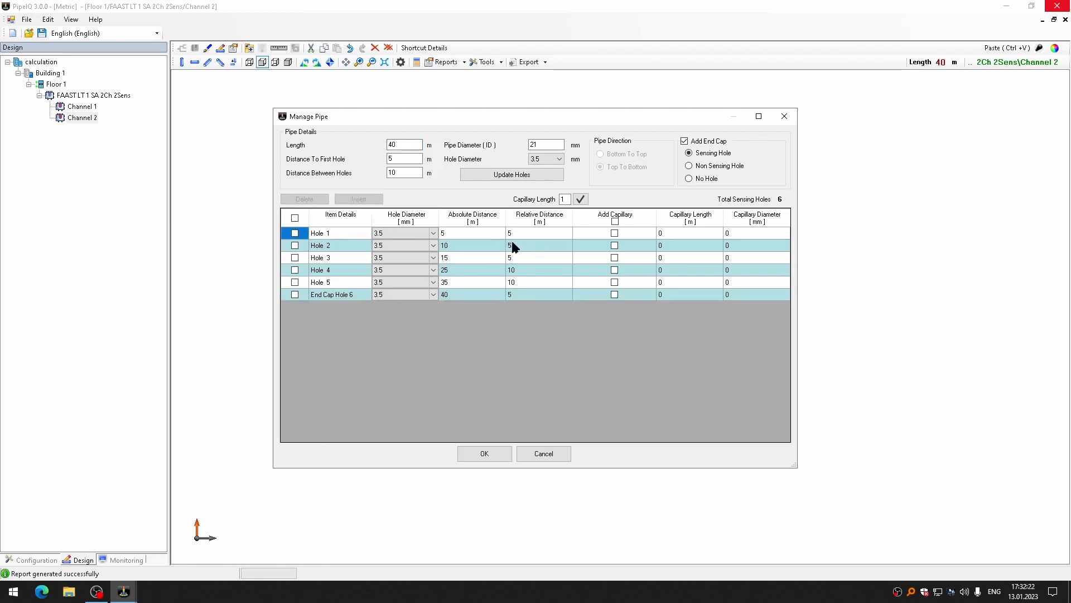
left_click(397, 159)
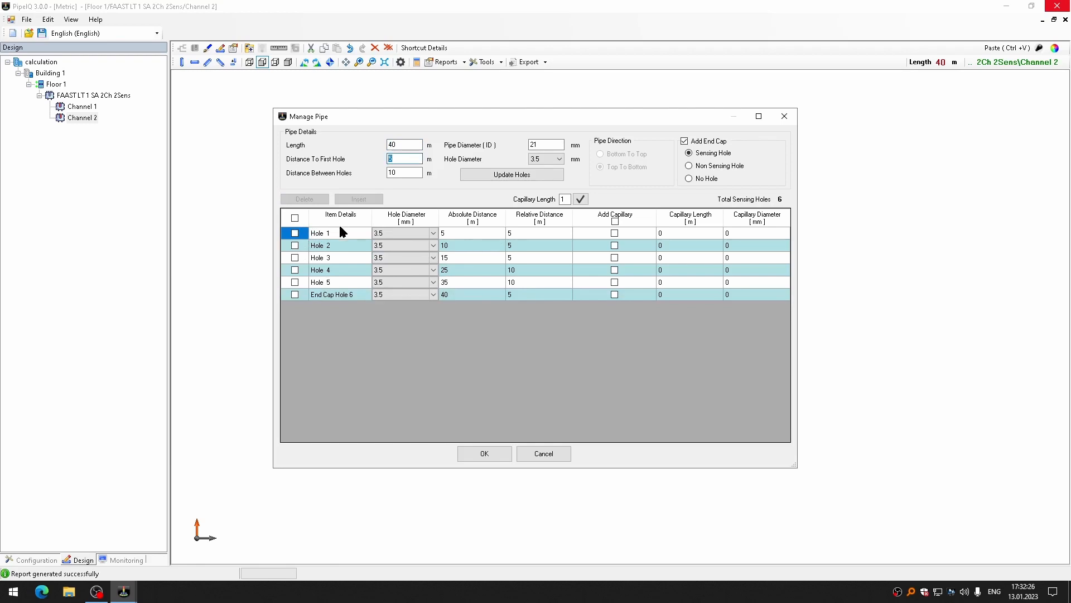
key("Tab")
type("7")
left_click(496, 176)
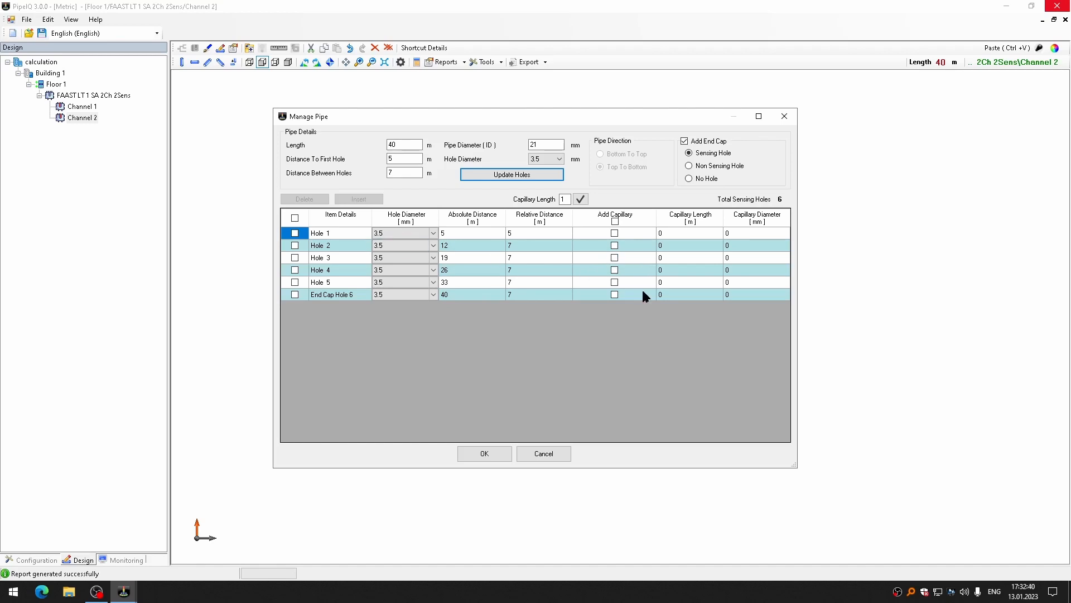
- Add a capillary to Hole 4 with a length of 0.4 m and apply the pipe changes
left_click(616, 270)
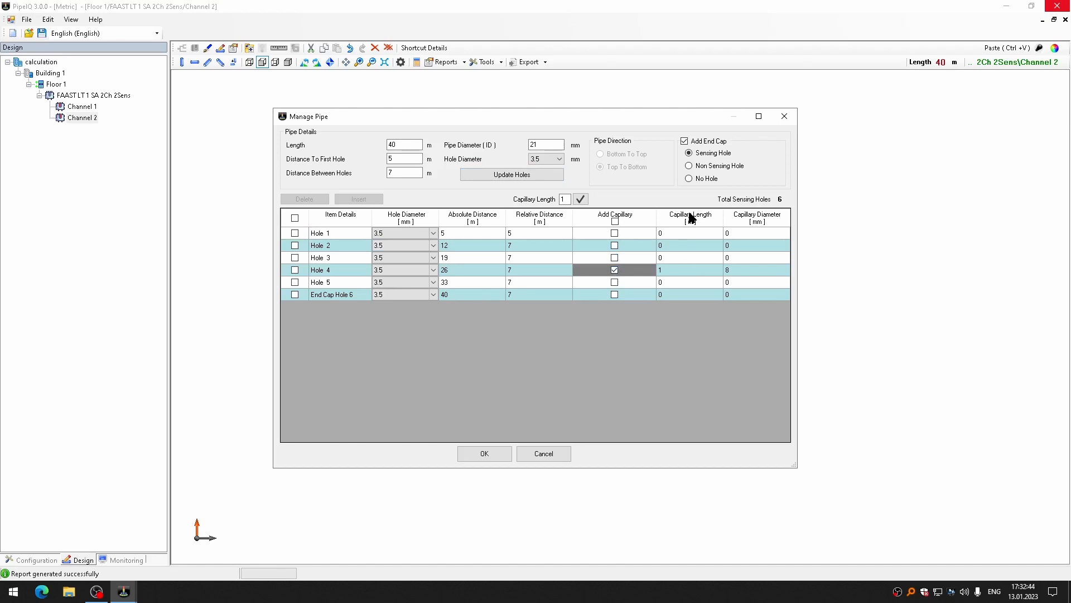
left_click(679, 271)
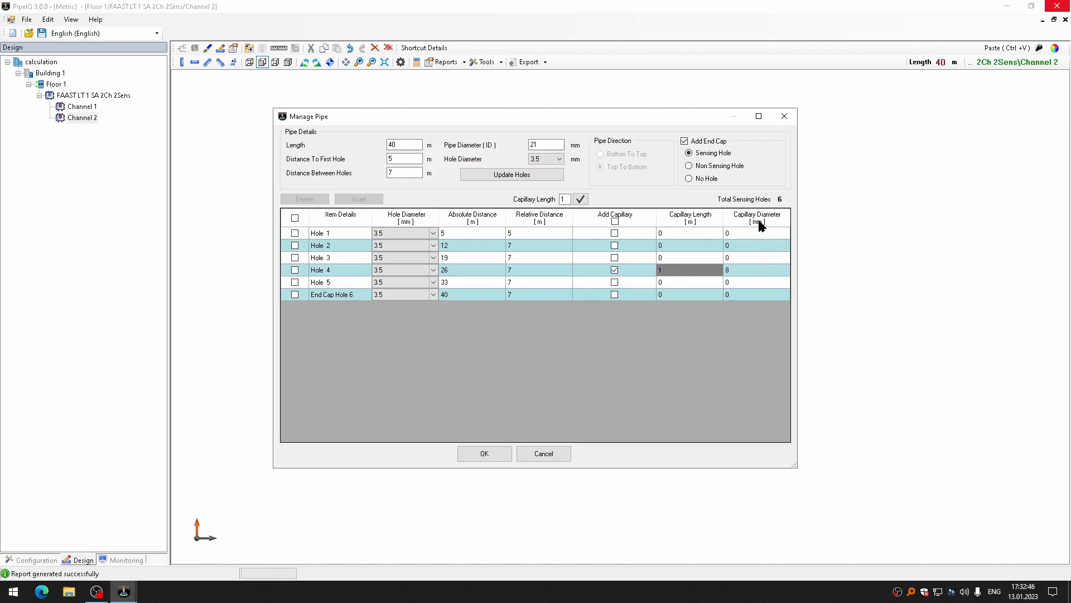
left_click(739, 270)
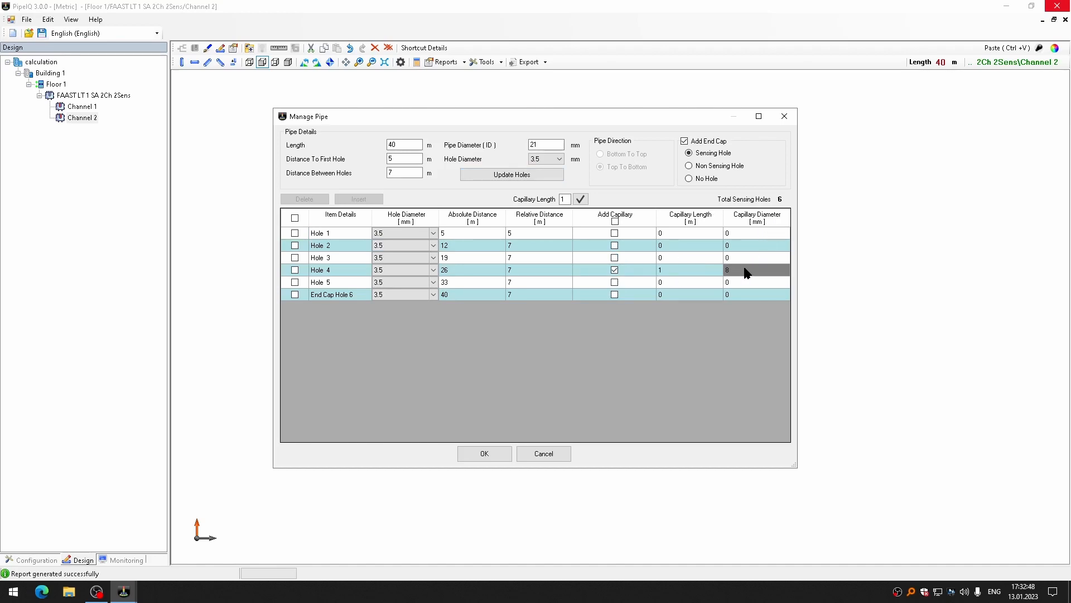
left_click(744, 270)
left_click(686, 270)
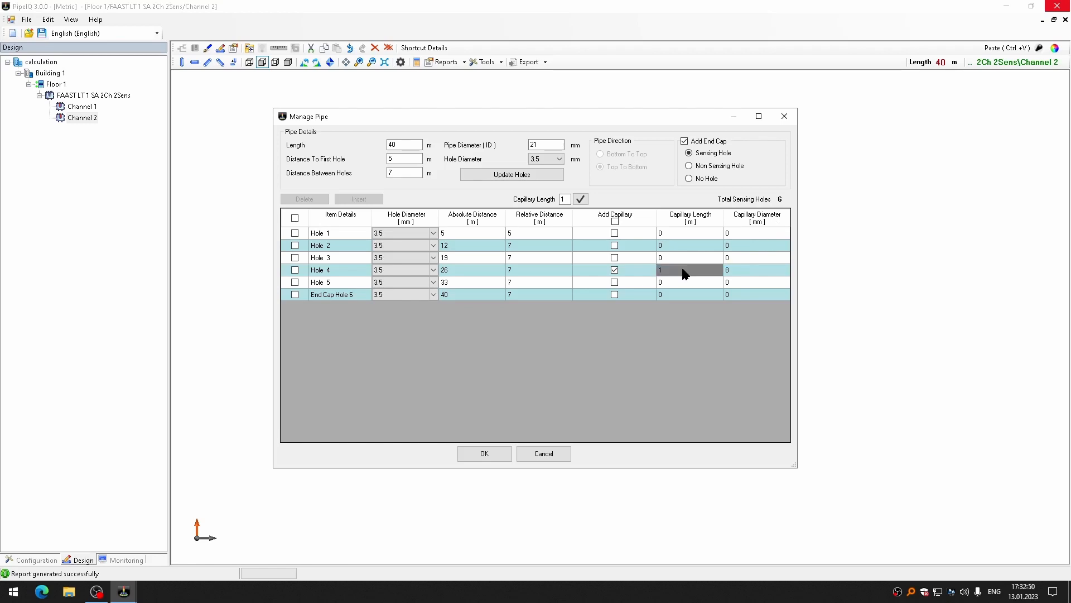
left_click(663, 269)
type("0.4")
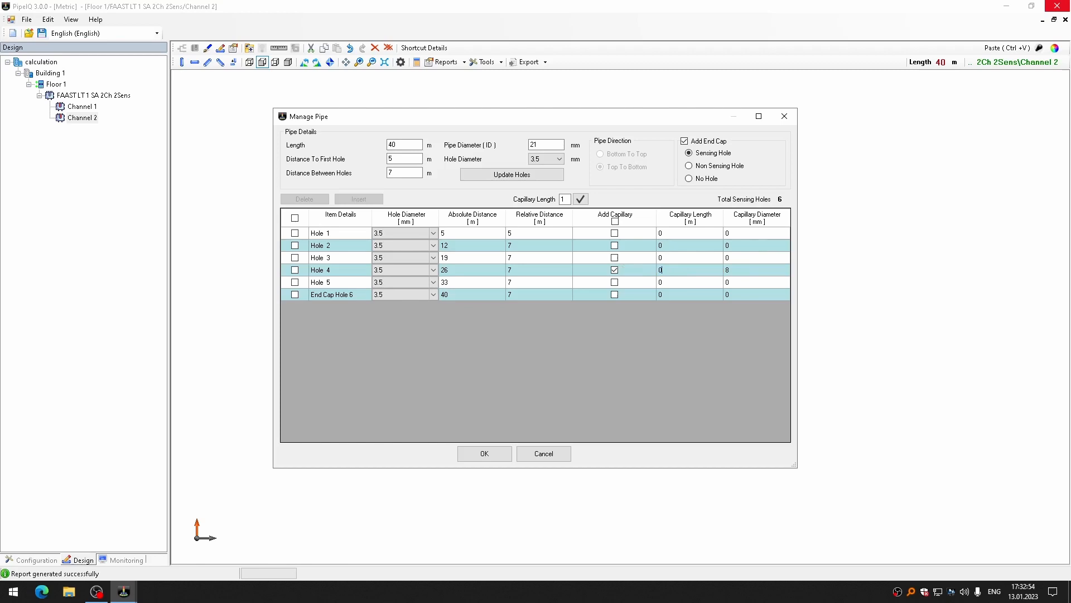
left_click(677, 283)
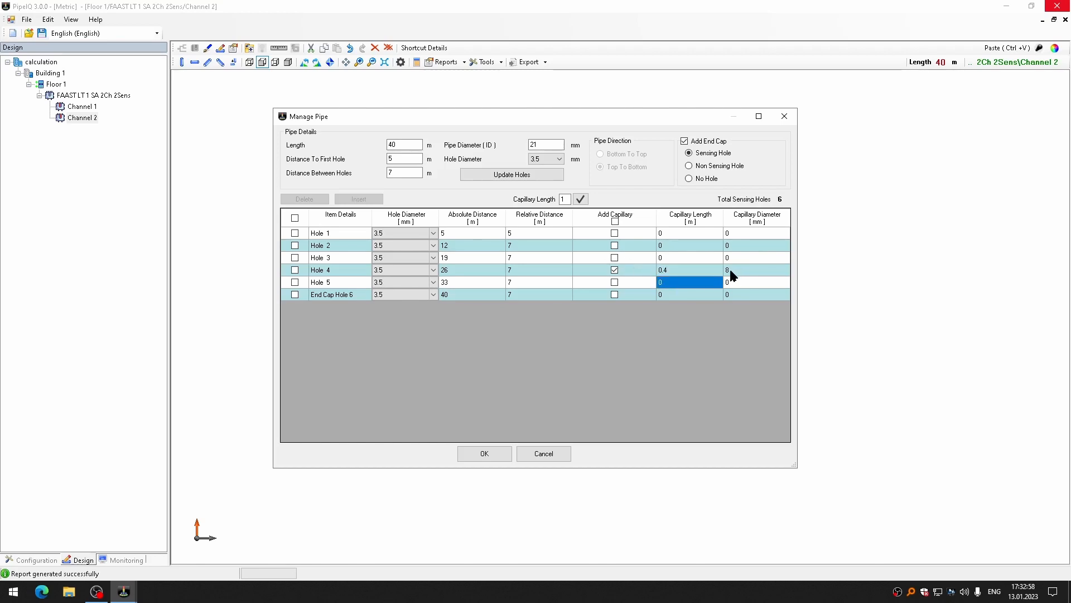
left_click(484, 453)
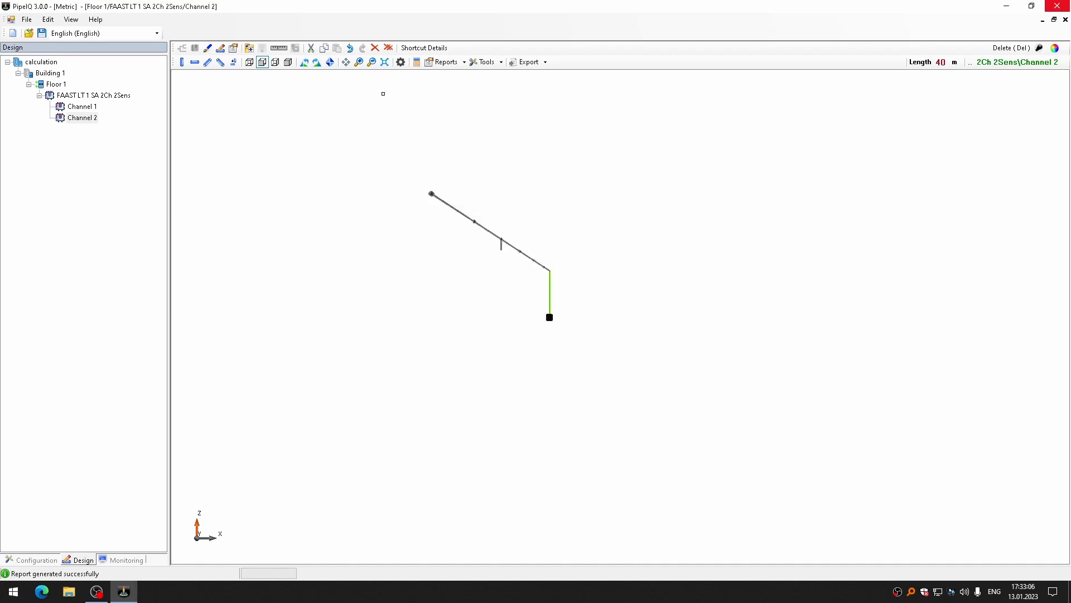
- Check the capillary on the Channel 2 pipe in 3D and run the calculation for the network
scroll(516, 259, "up", 4)
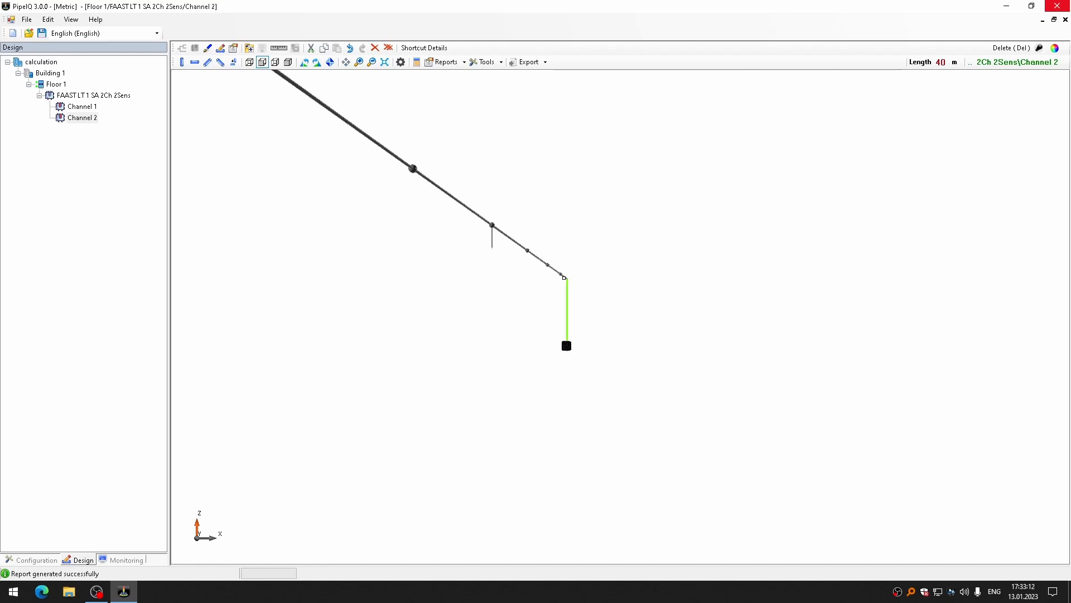
scroll(504, 211, "down", 3)
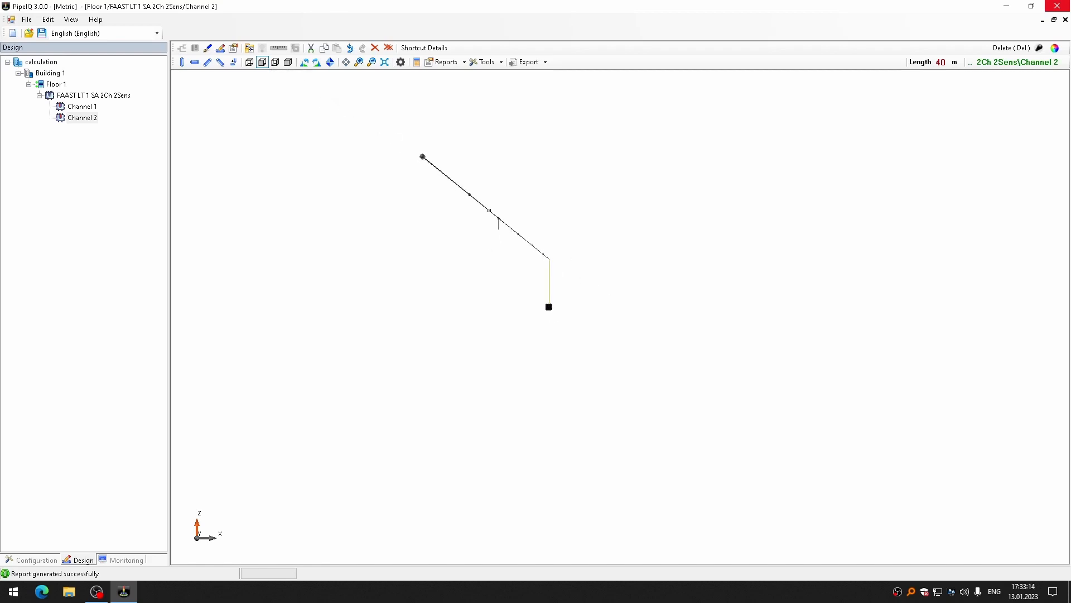
left_click(287, 62)
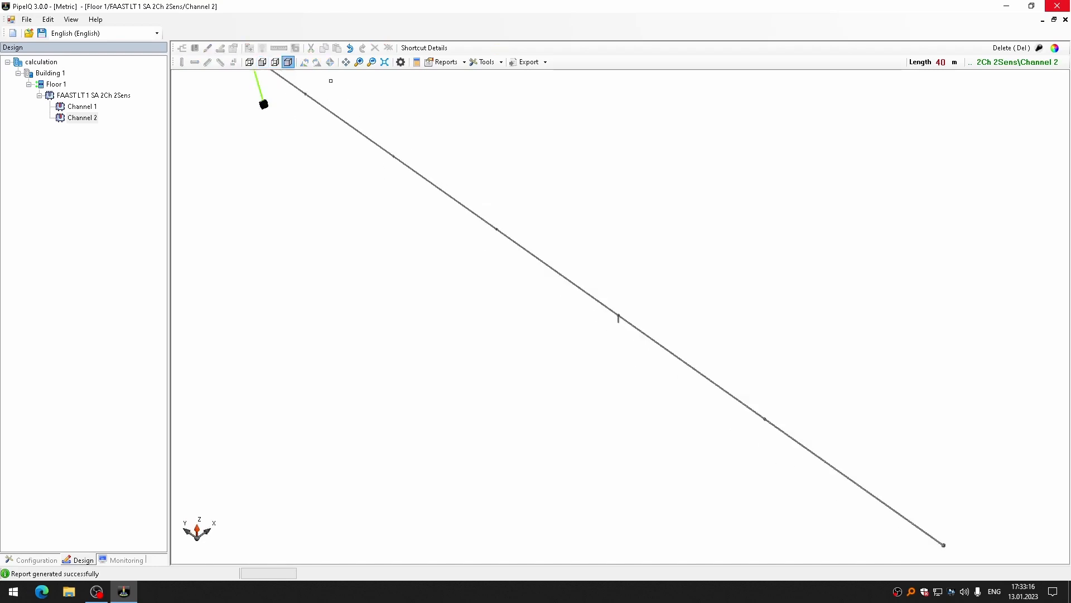
scroll(620, 310, "up", 4)
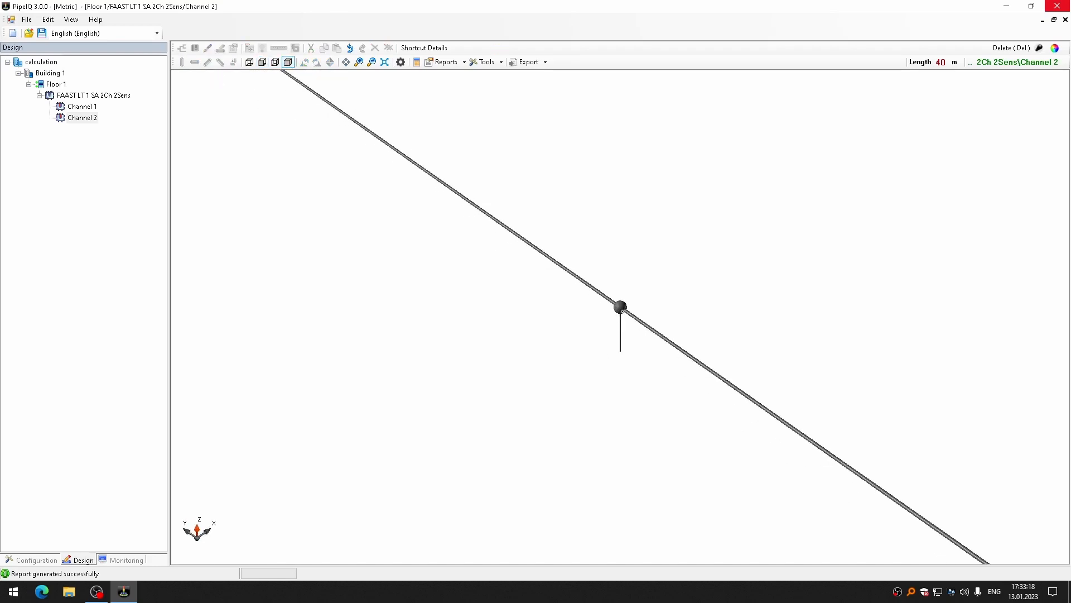
scroll(621, 311, "down", 5)
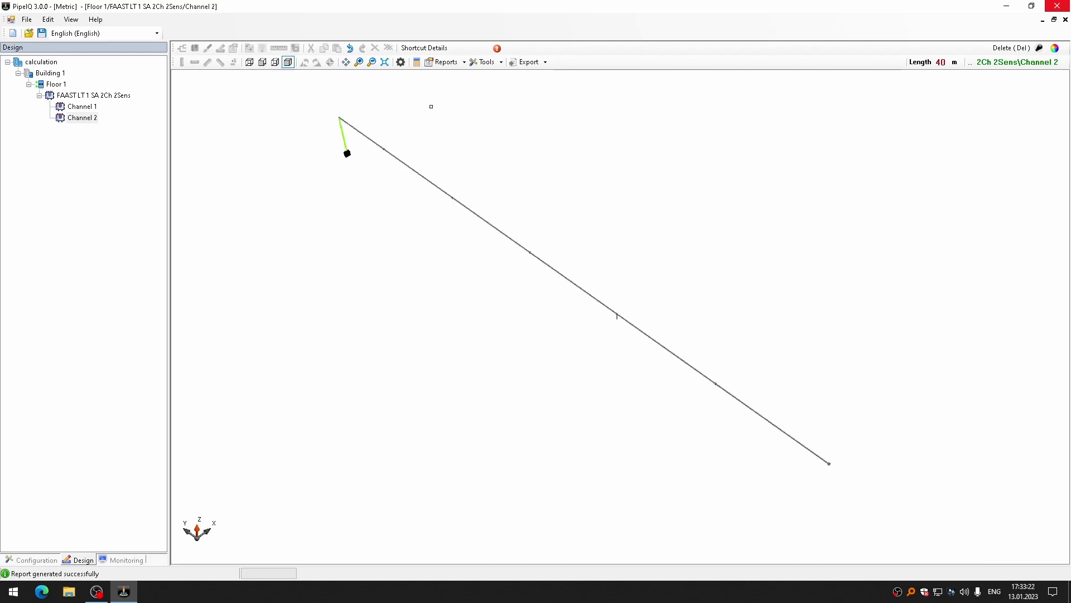
left_click(417, 62)
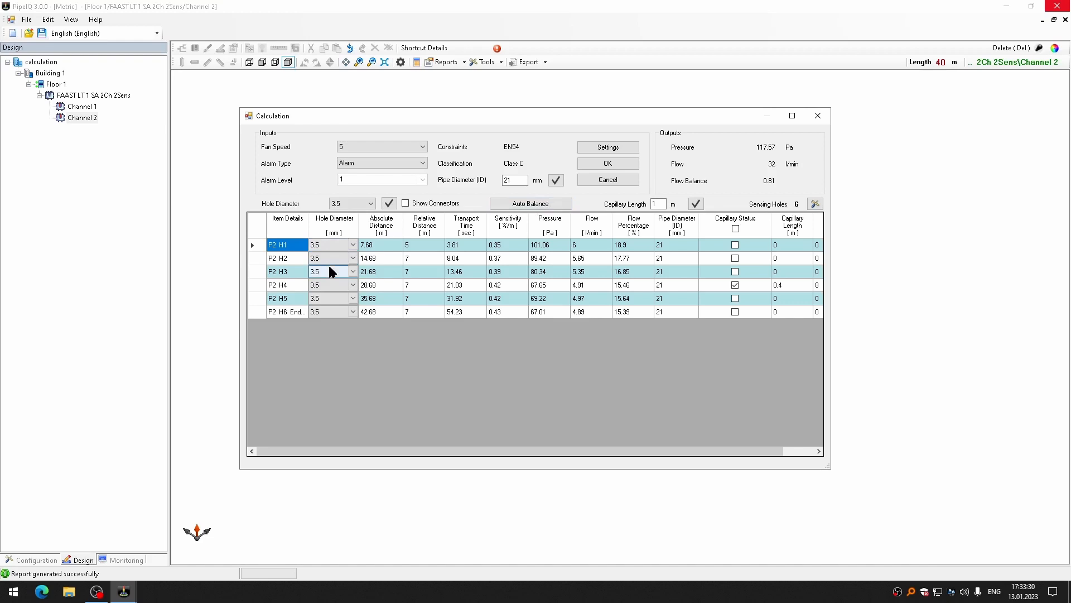
- Try auto-balancing the Channel 2 hole diameters and set holes H3 to H6 back to 3.5 mm
left_click(531, 204)
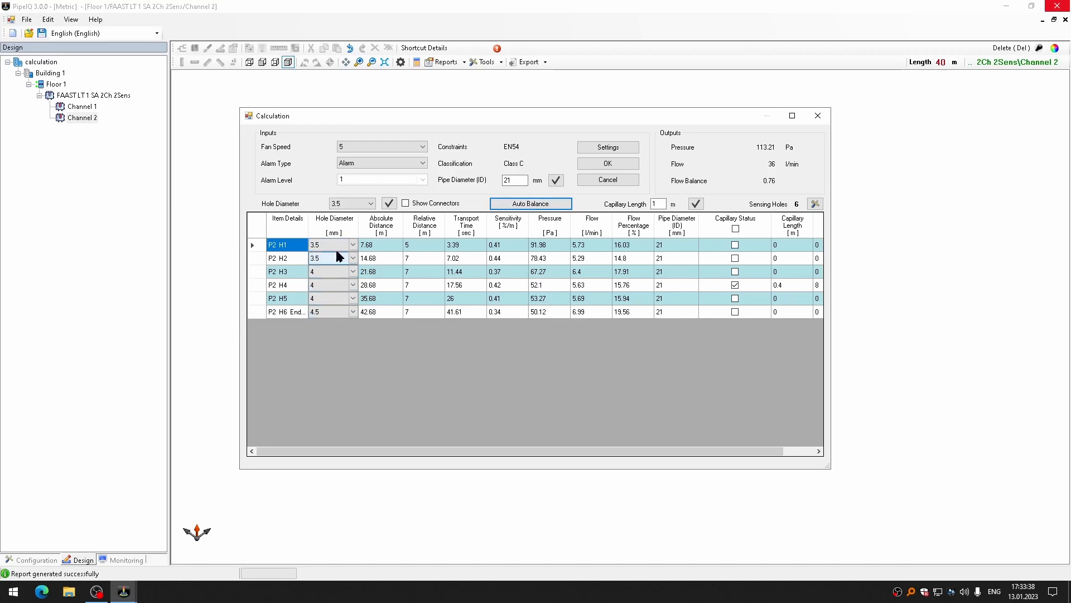
left_click(354, 272)
left_click(333, 303)
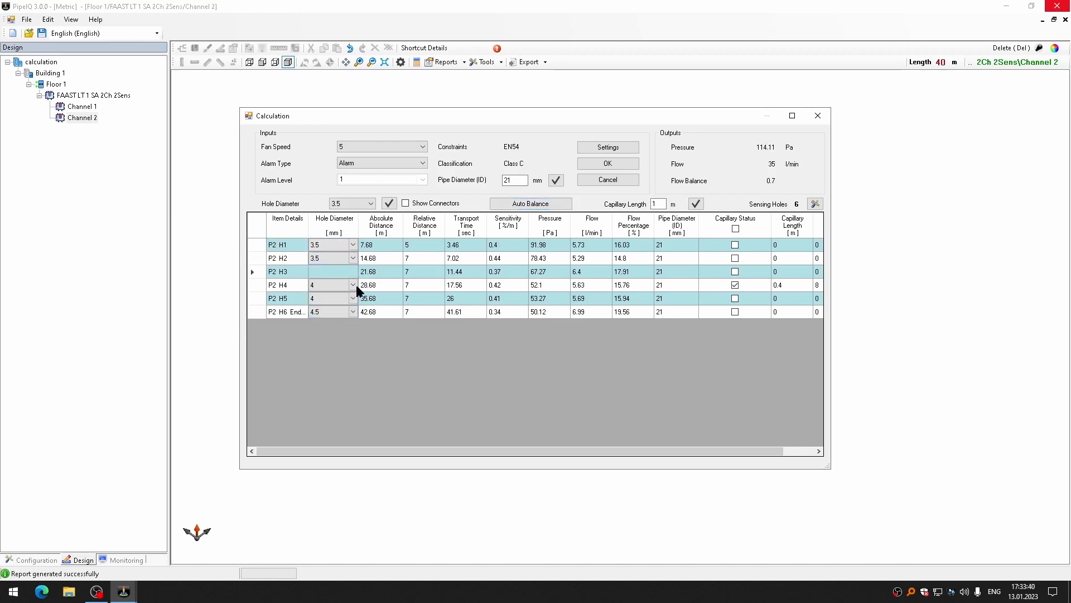
left_click(352, 285)
left_click(331, 317)
left_click(353, 299)
left_click(331, 329)
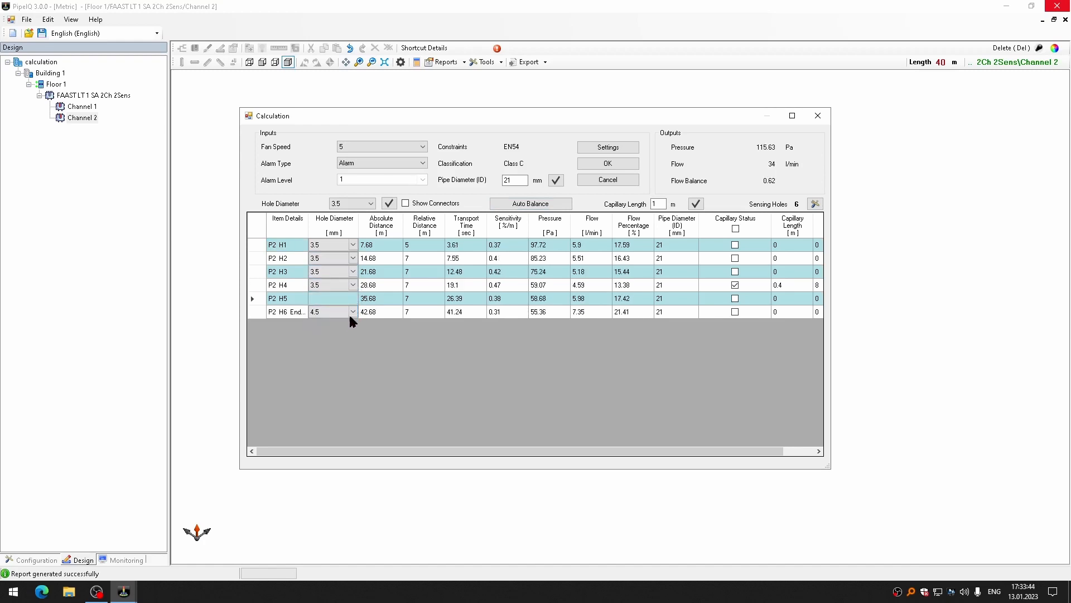
left_click(351, 312)
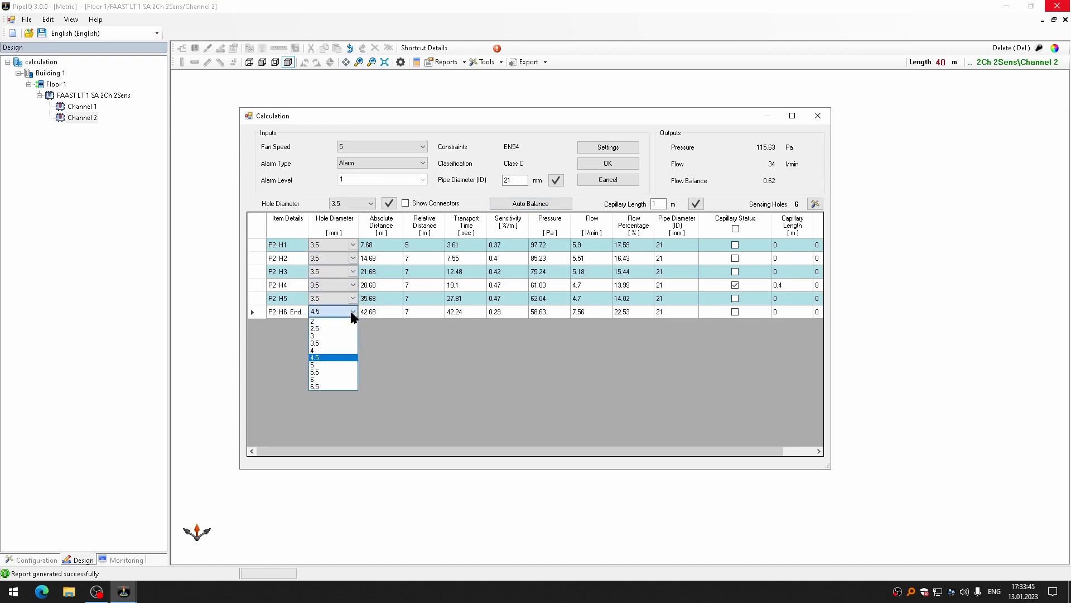
left_click(331, 342)
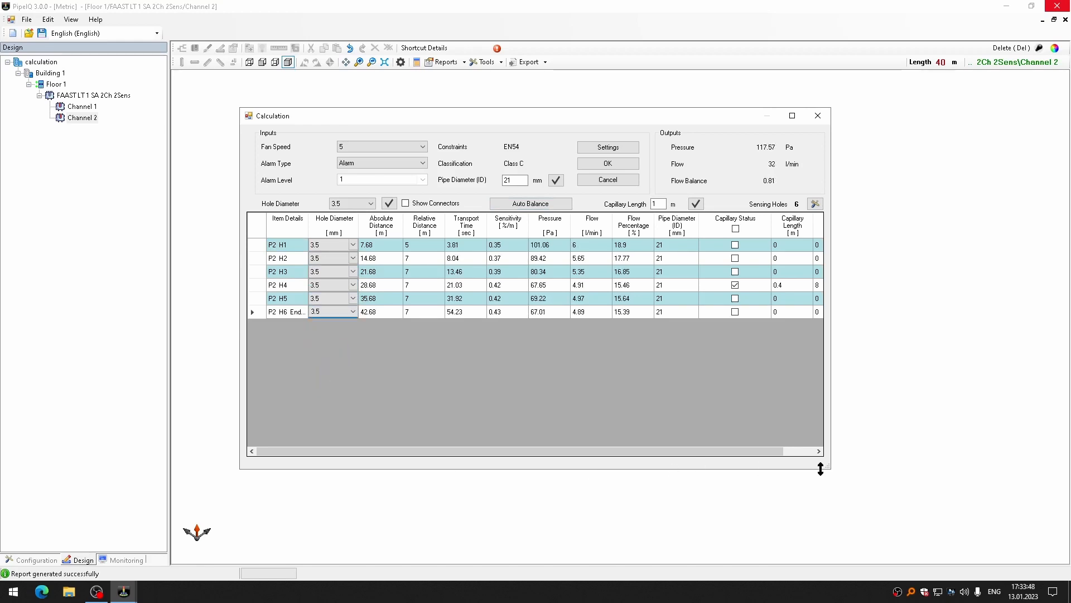
- Enlarge the Calculation dialog and try fan speeds 1, 7, 8, 9 and 10 for Channel 2
left_click_drag(829, 467, 969, 491)
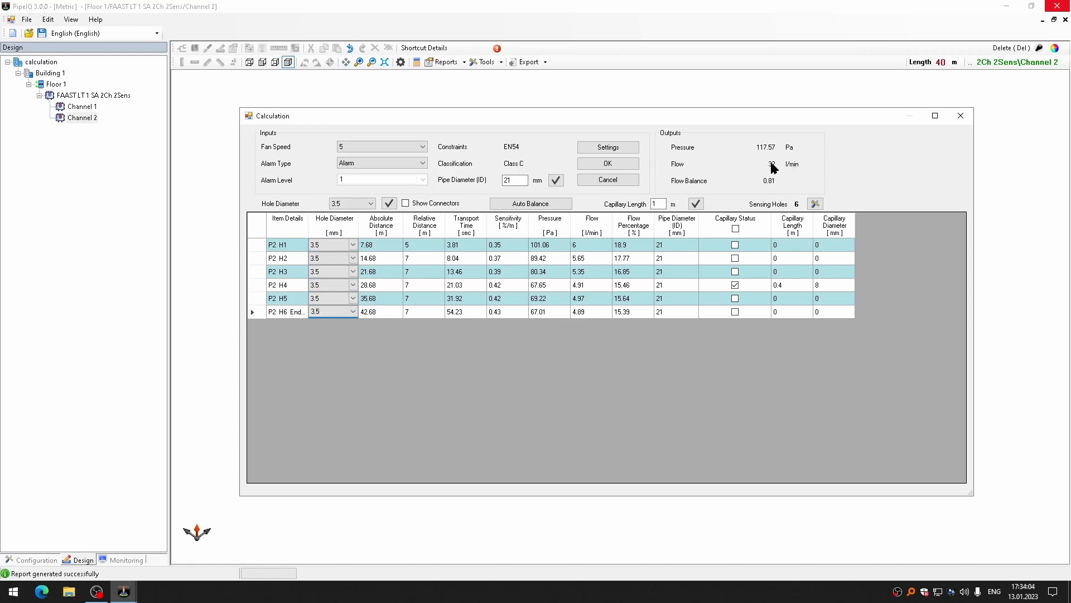
left_click(382, 146)
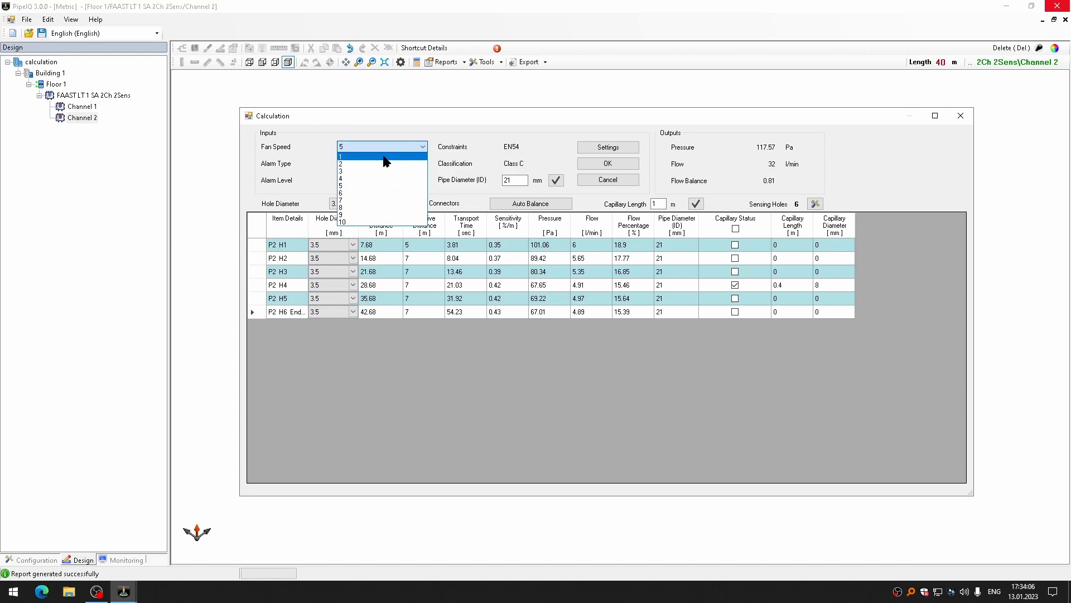
left_click(384, 158)
left_click(402, 148)
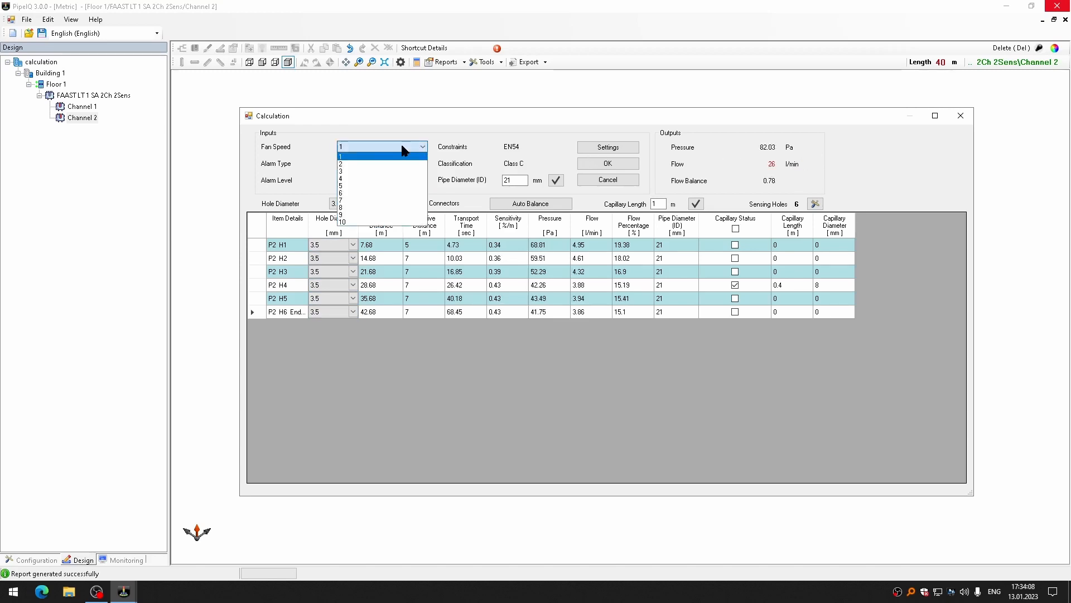
left_click(375, 200)
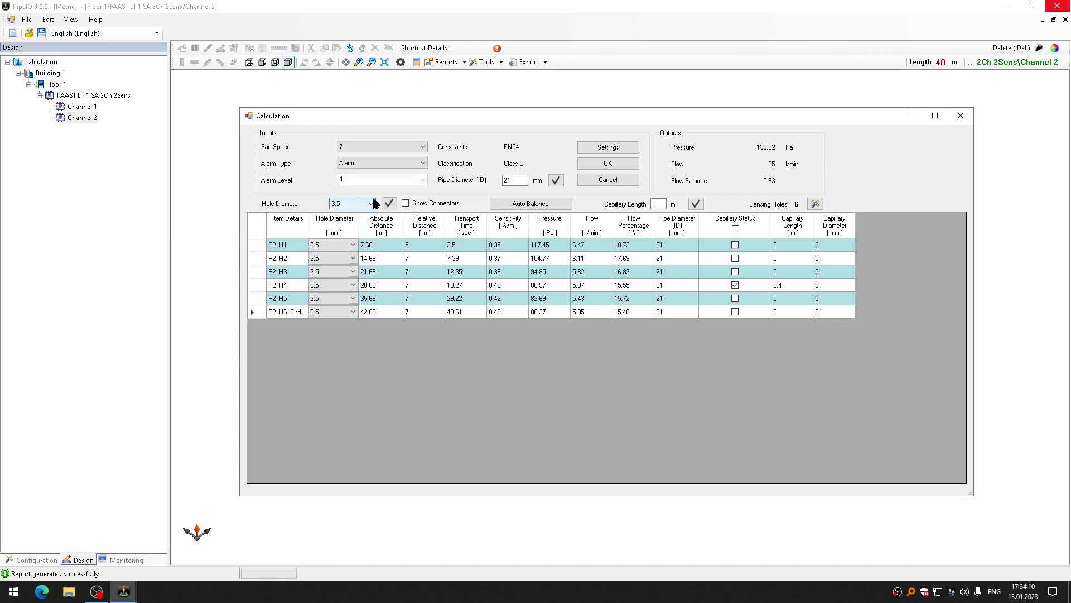
left_click(381, 146)
left_click(360, 208)
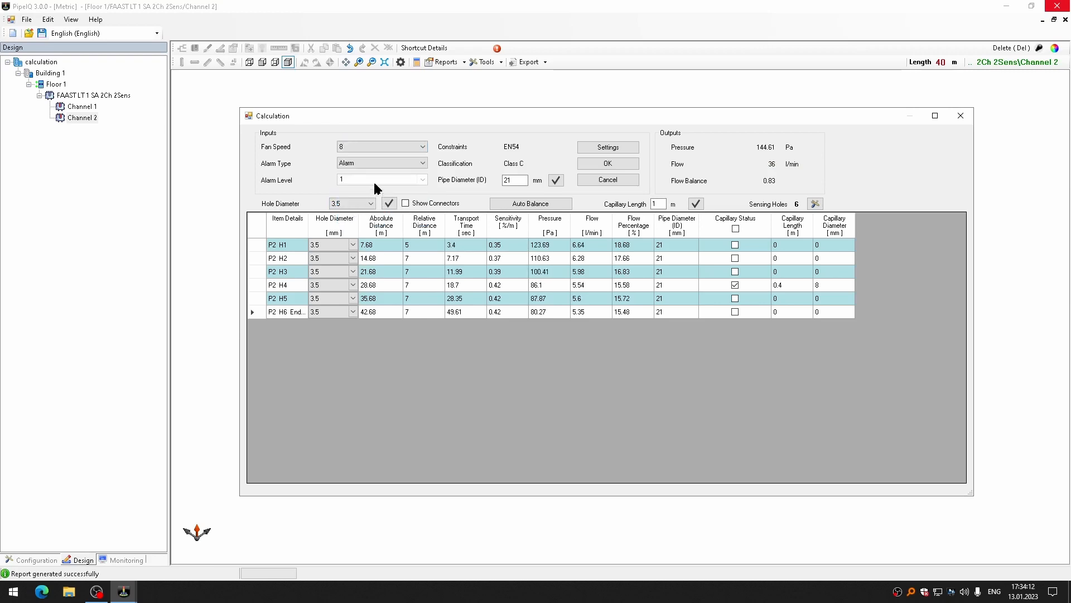
left_click(370, 146)
left_click(360, 216)
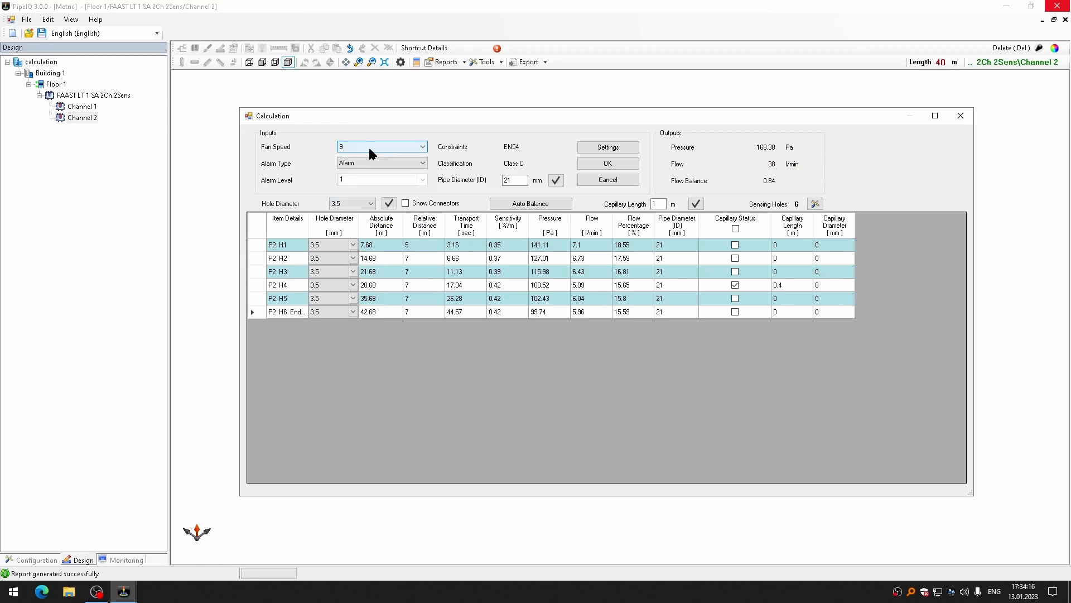
left_click(369, 145)
left_click(352, 219)
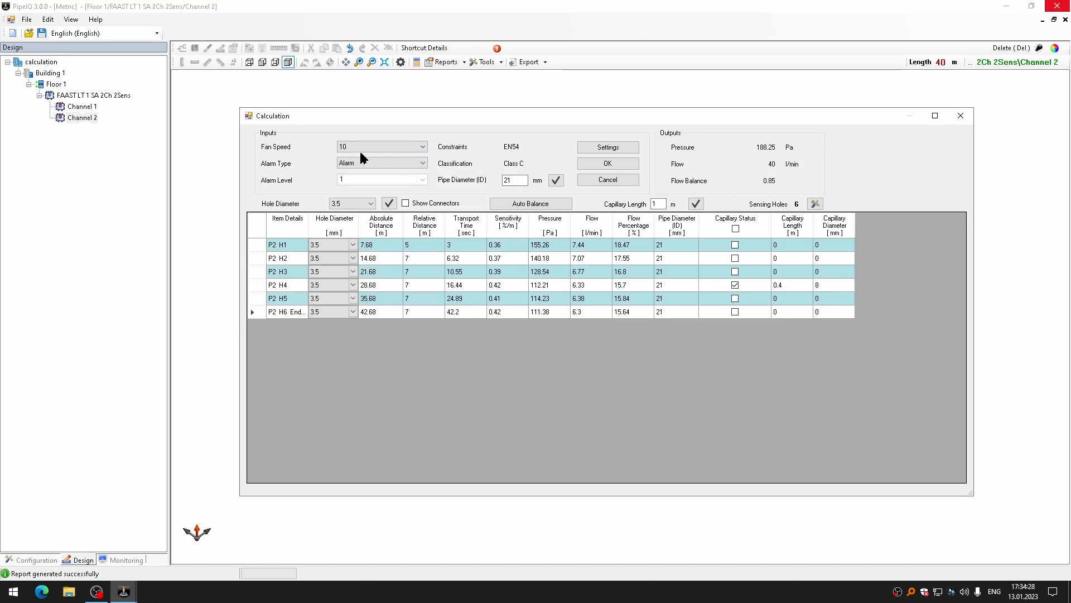
- Set the Channel 2 fan speed to 5 and accept the calculation
left_click(382, 148)
left_click(367, 178)
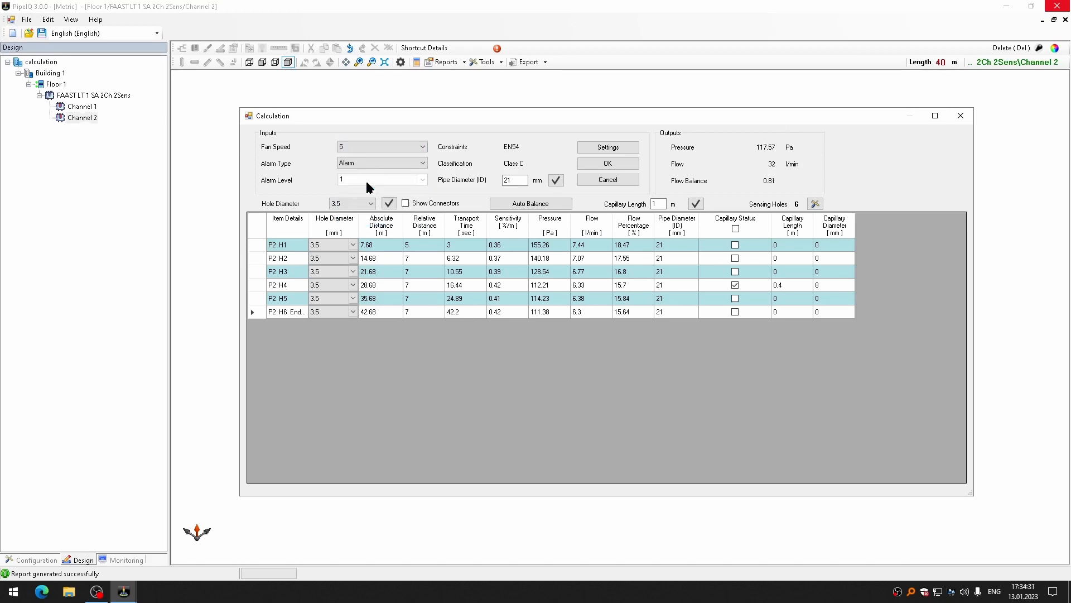
left_click(616, 161)
left_click(516, 339)
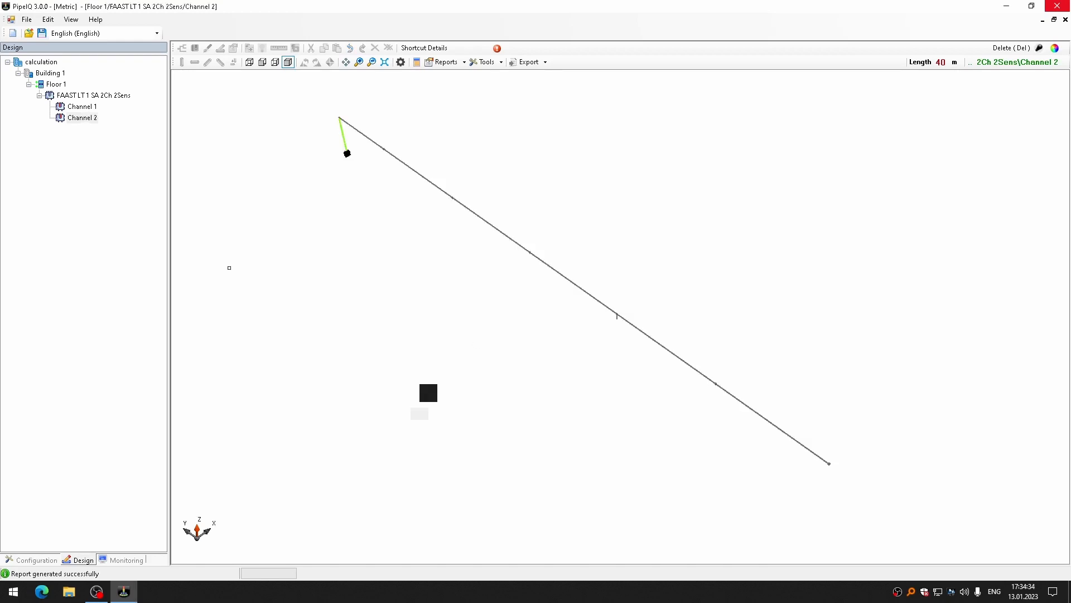
- Switch to Channel 1 and check the hole settings of its long horizontal pipe without changing them
left_click(84, 107)
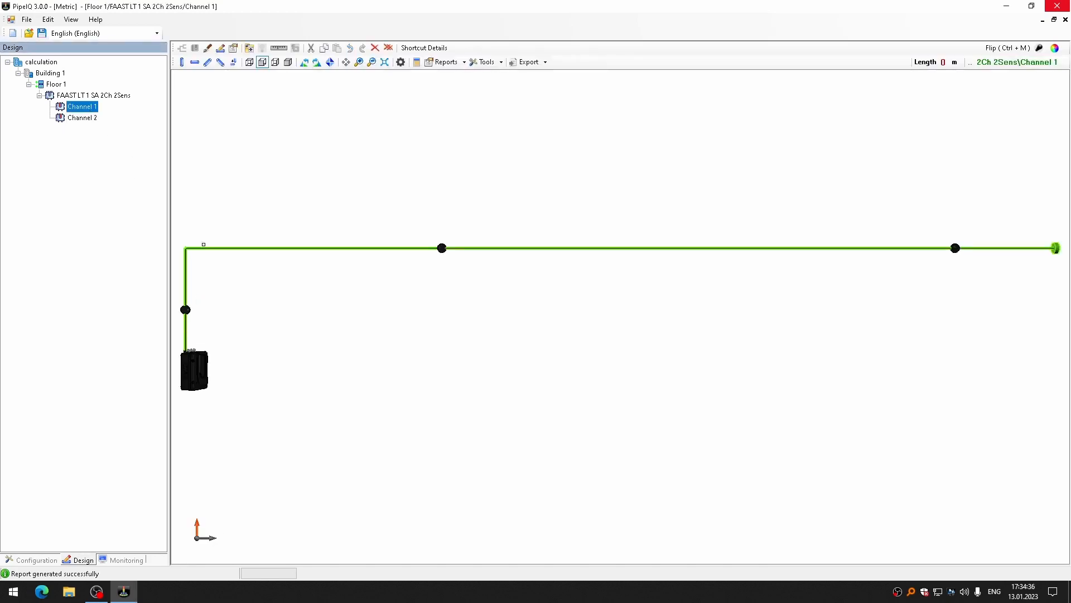
double_click(204, 247)
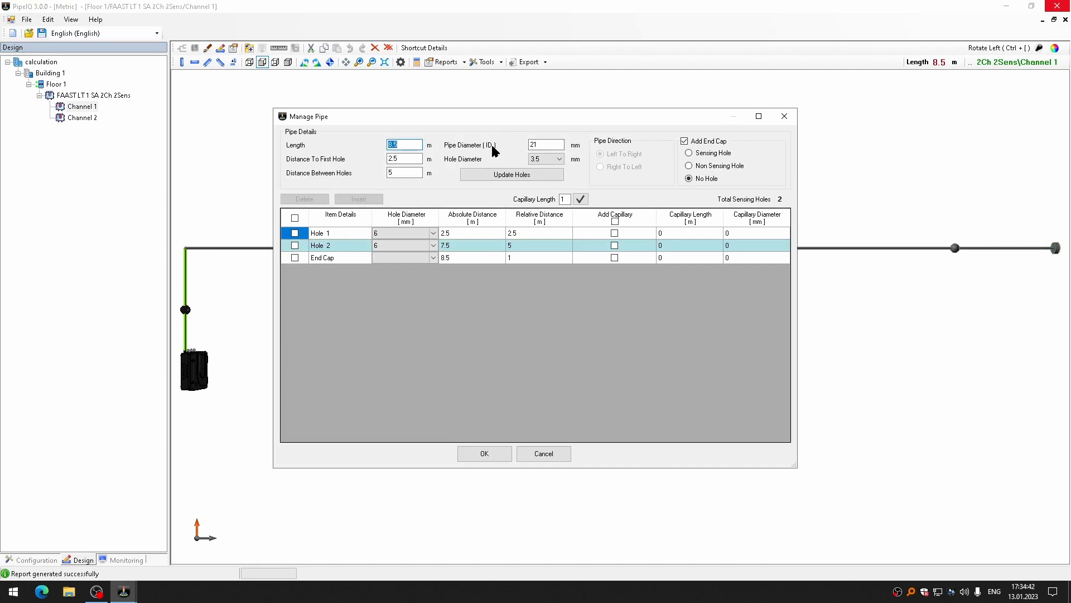
left_click(784, 117)
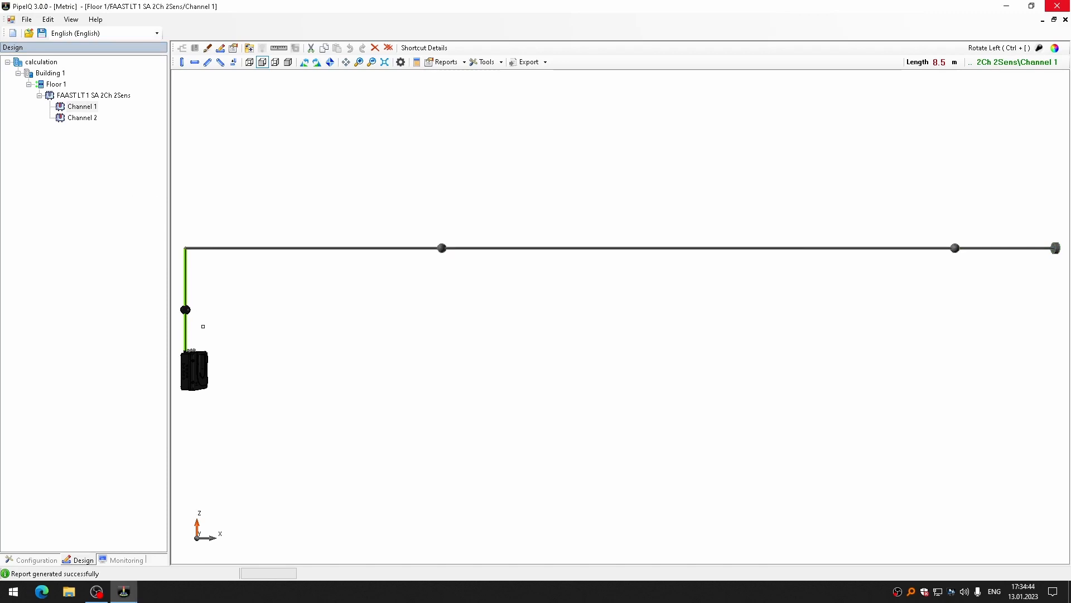
- Calculate Channel 1 with the fan speed set to 1 and accept the result
left_click(417, 62)
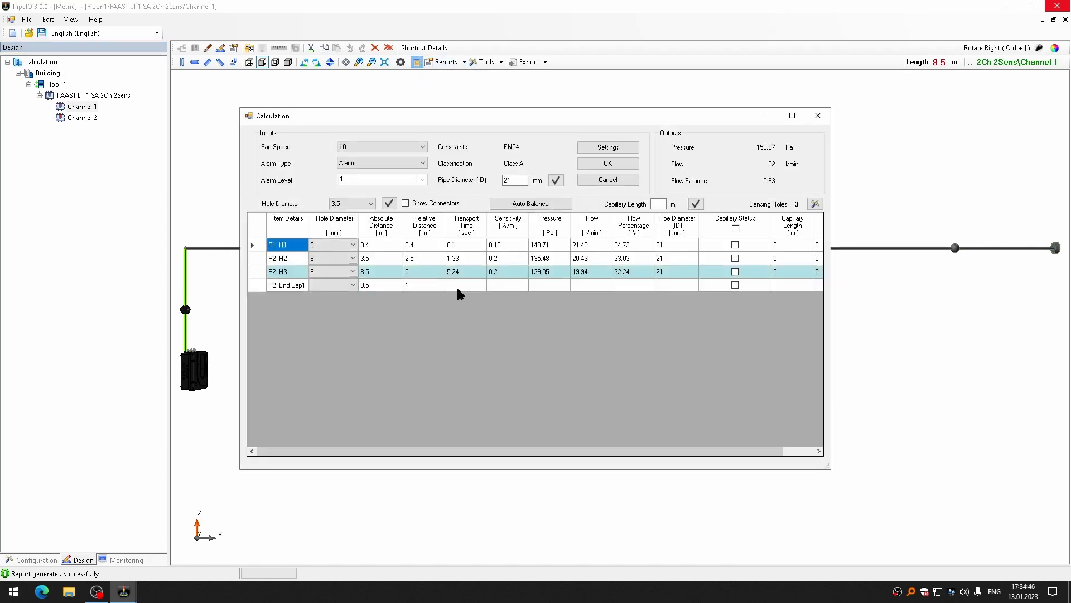
left_click(386, 143)
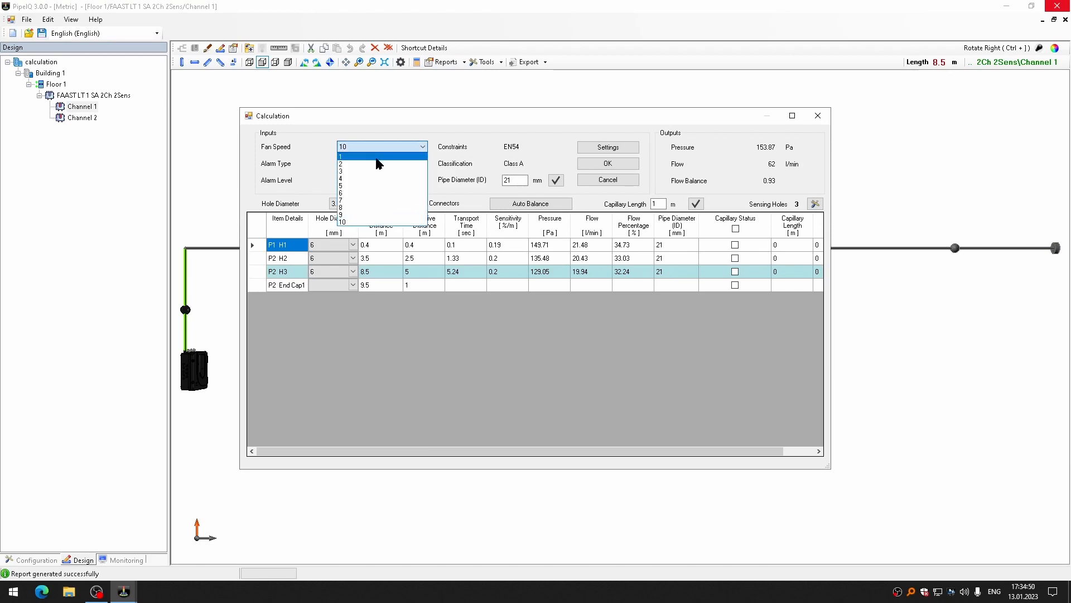
left_click(376, 155)
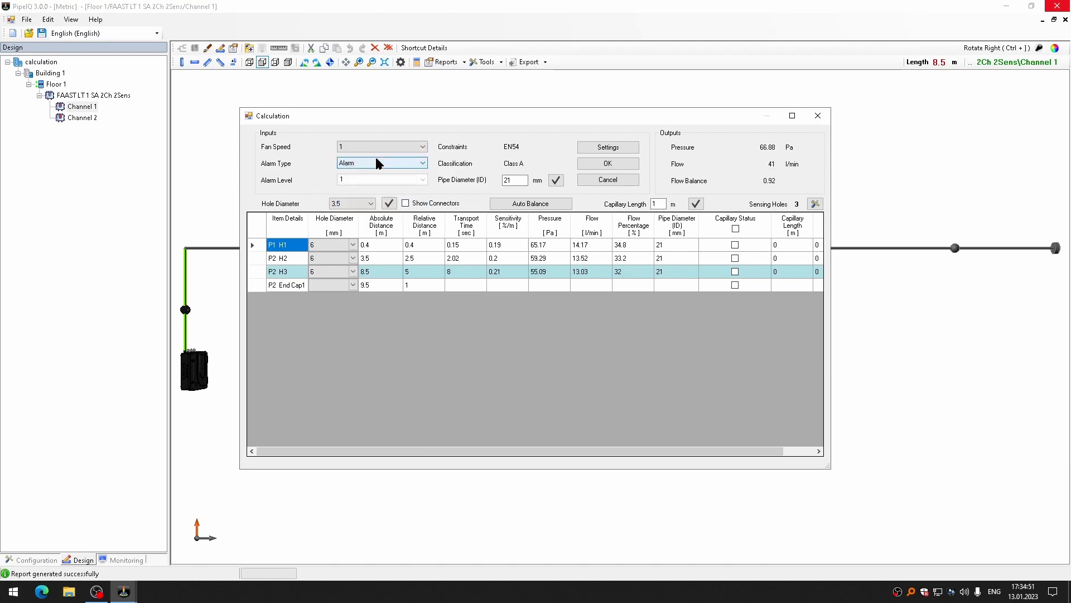
left_click(596, 164)
left_click(519, 338)
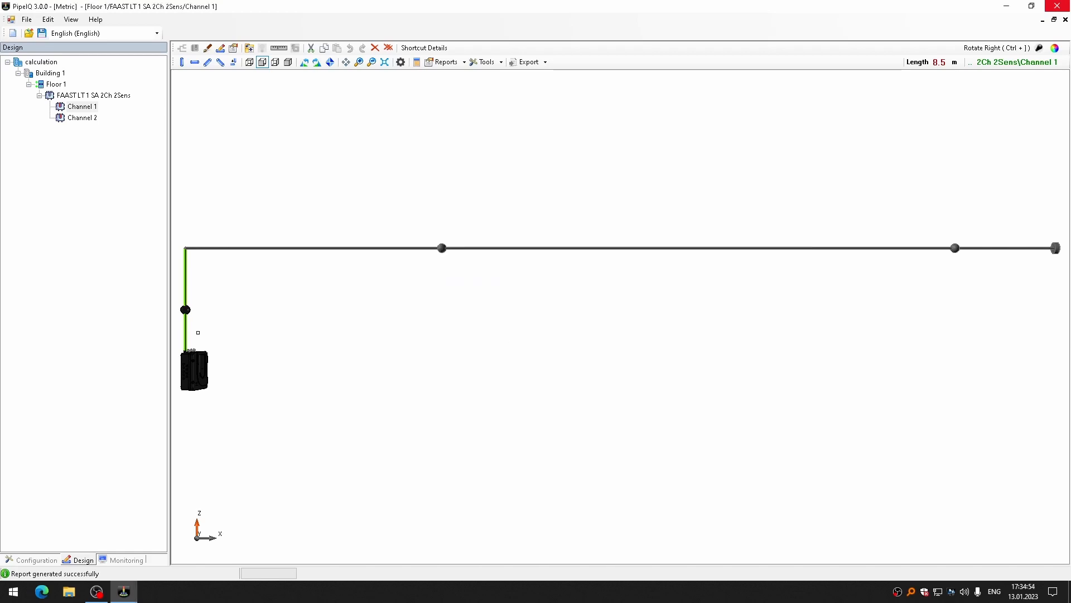
- Return to Channel 2, review its calculation at the same fan speed and close it with the settings kept
left_click(86, 120)
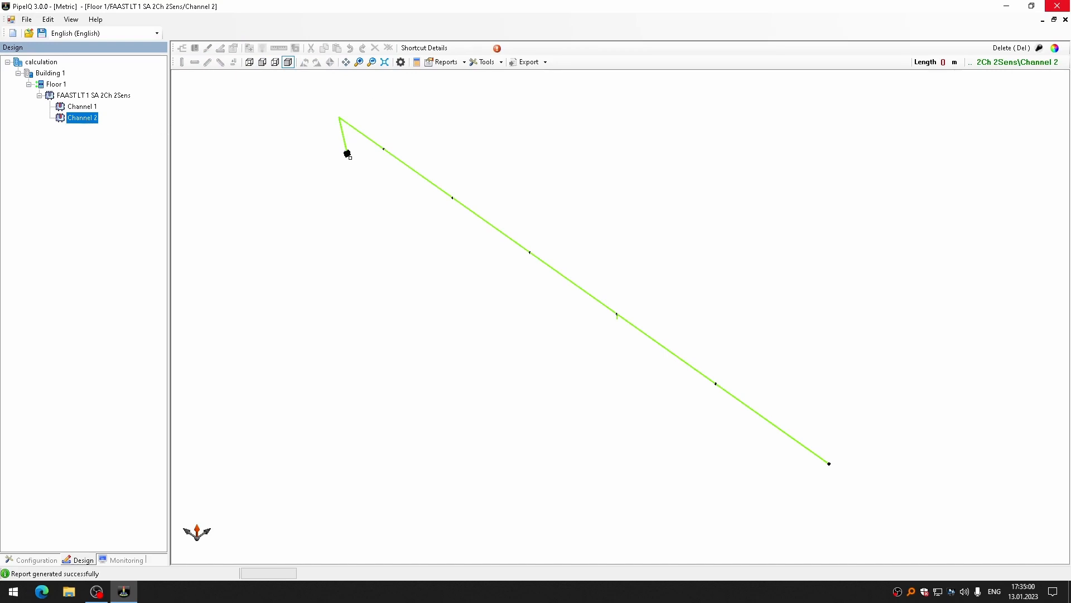
left_click(417, 62)
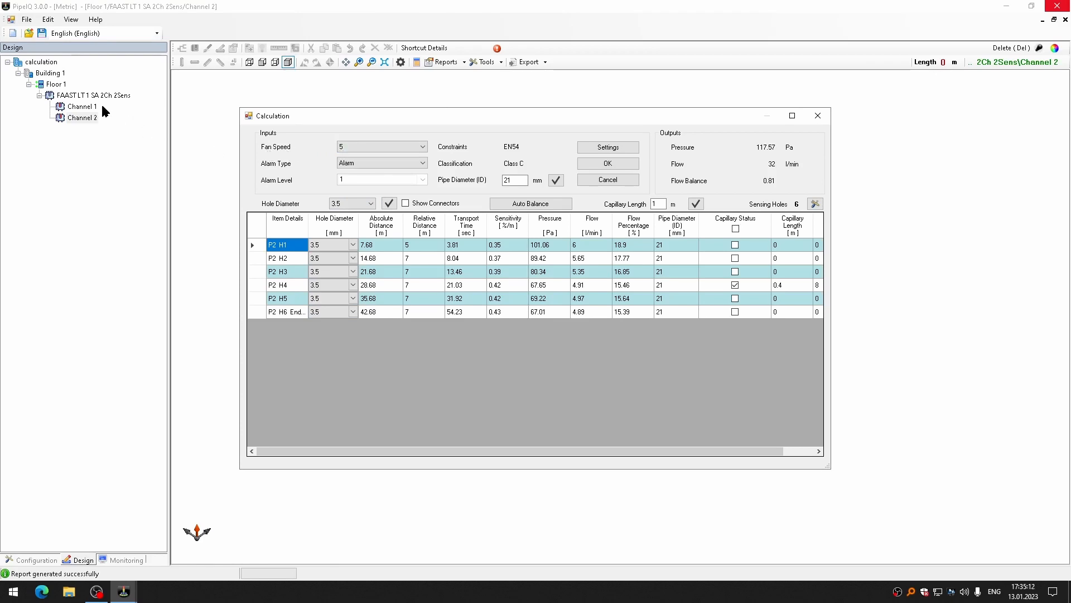
left_click(609, 164)
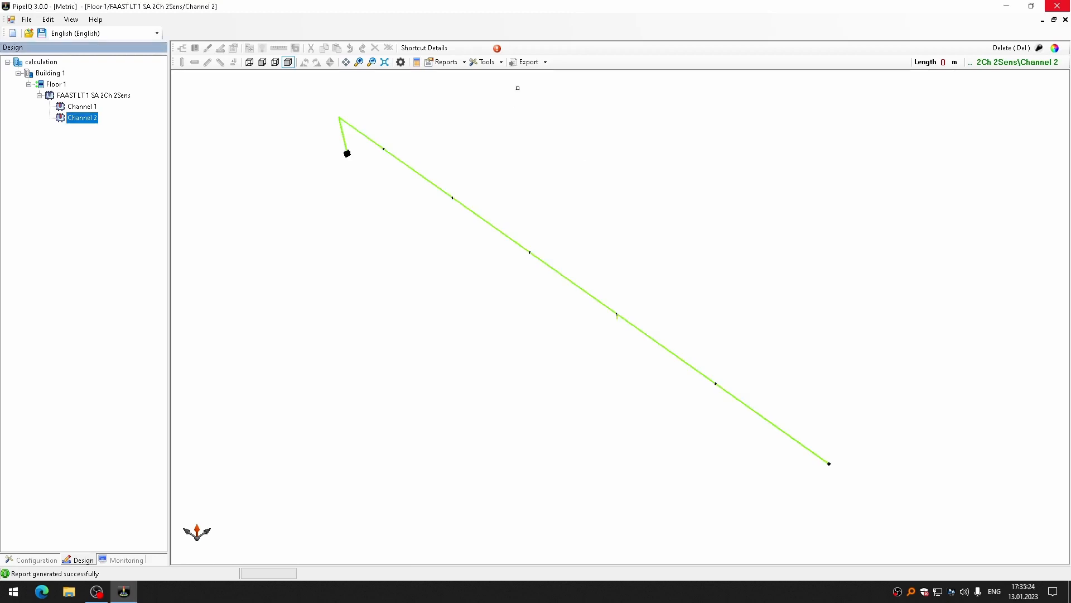
- Show all labels on the Channel 2 pipe network and fit them in view
left_click(502, 64)
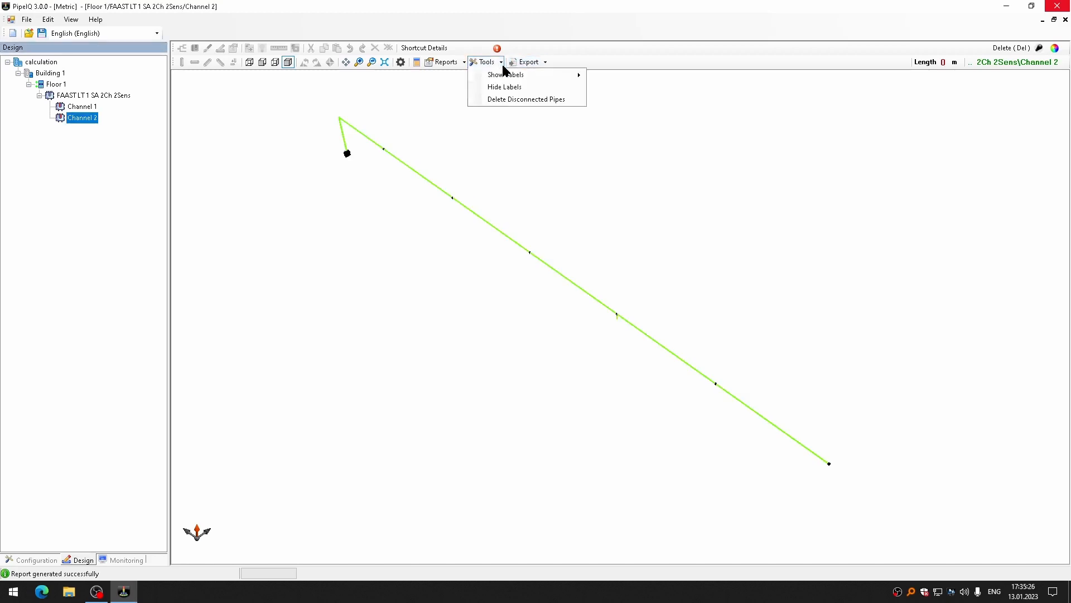
mouse_move(531, 75)
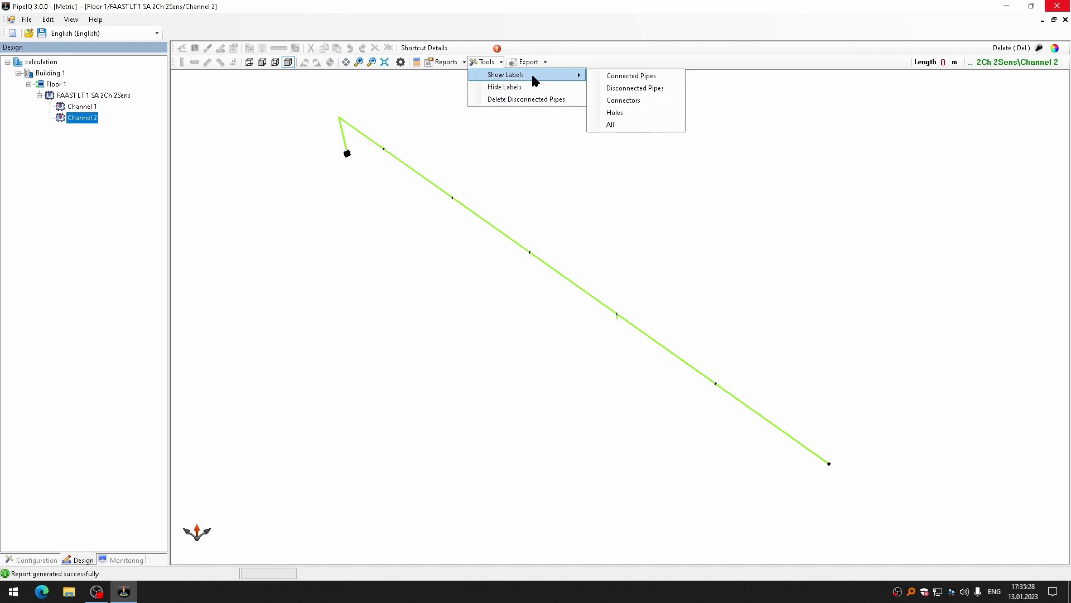
left_click(639, 125)
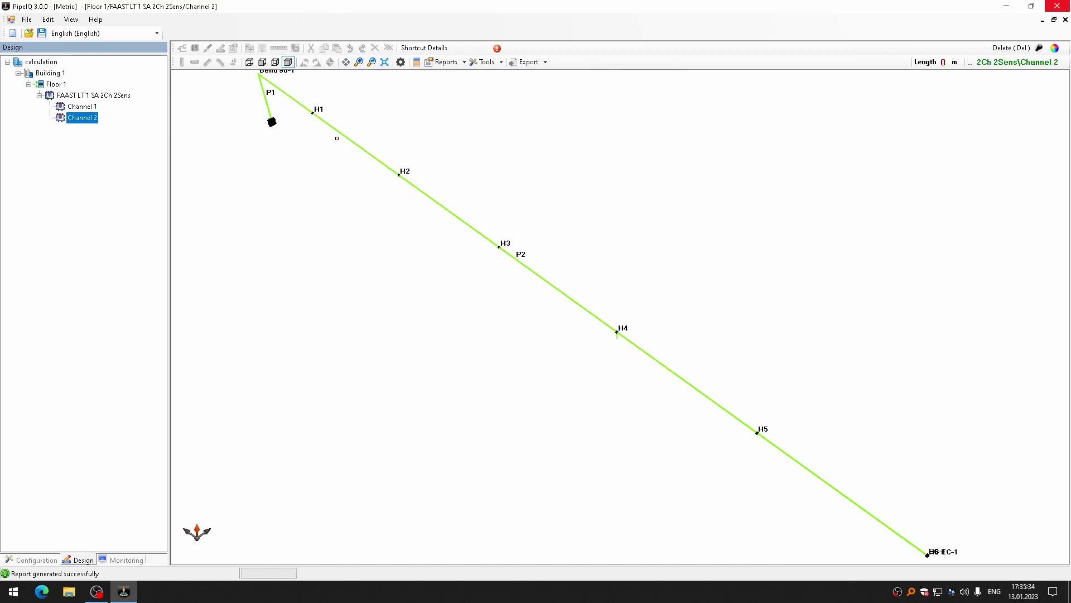
scroll(343, 139, "down", 1)
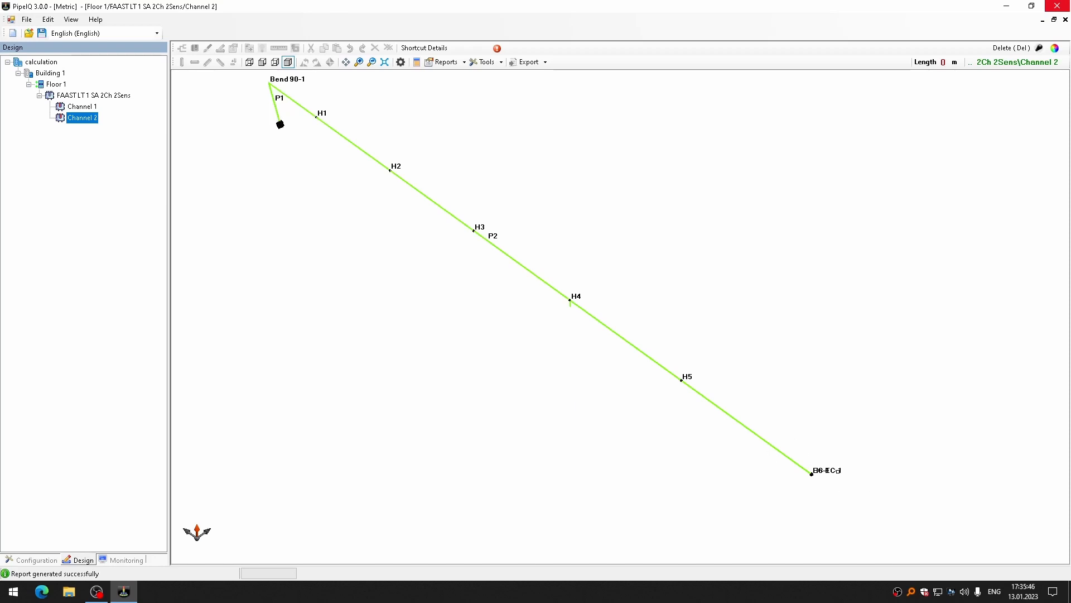
- Generate the Layout Report for Channel 2 with the default header options and maximize the report viewer
left_click(463, 62)
left_click(469, 75)
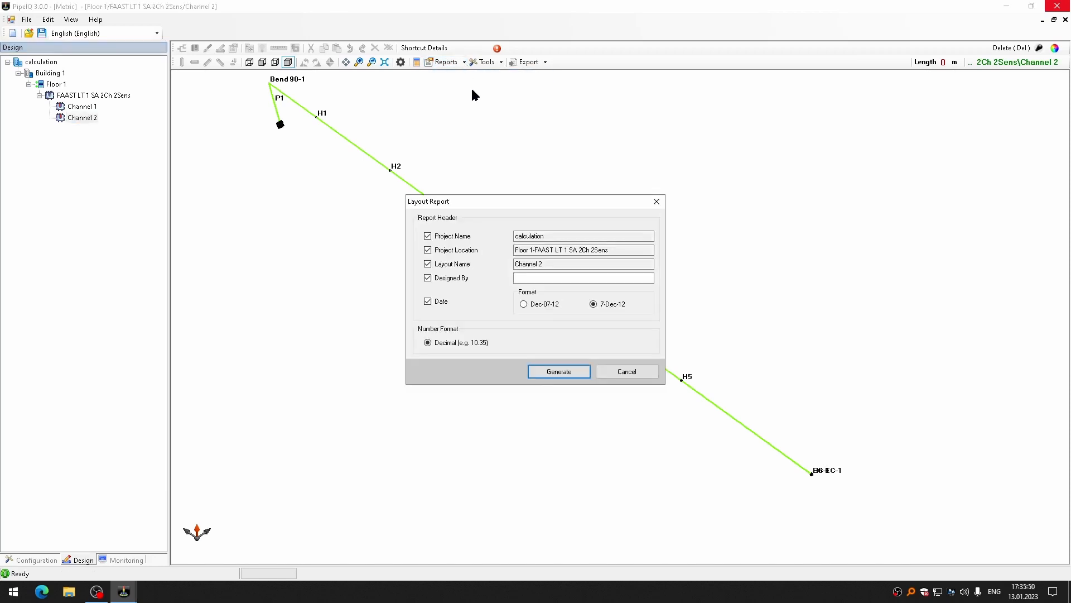
left_click(563, 373)
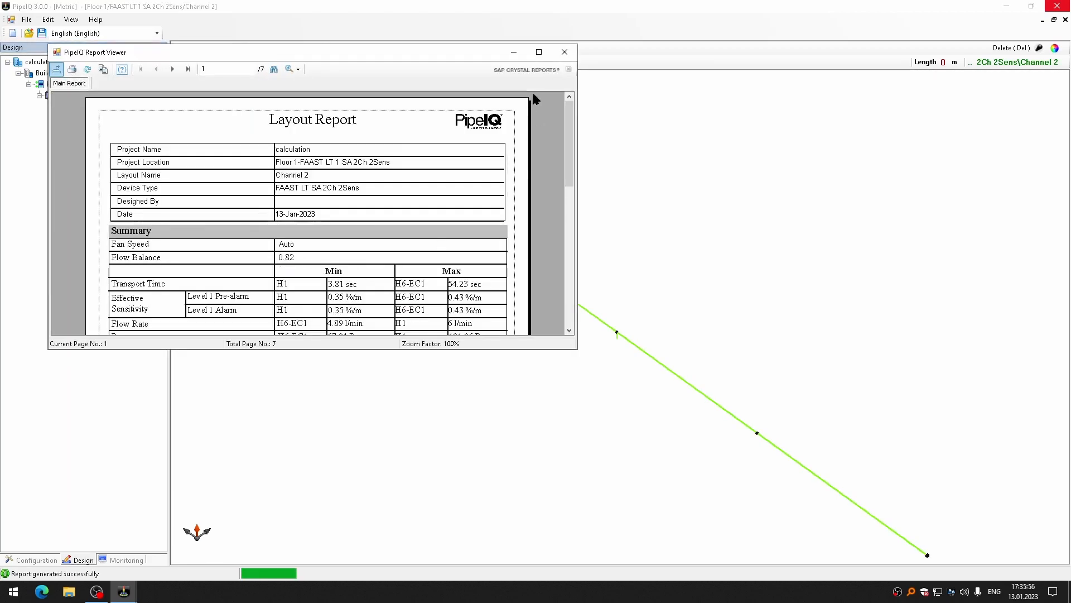
left_click(539, 52)
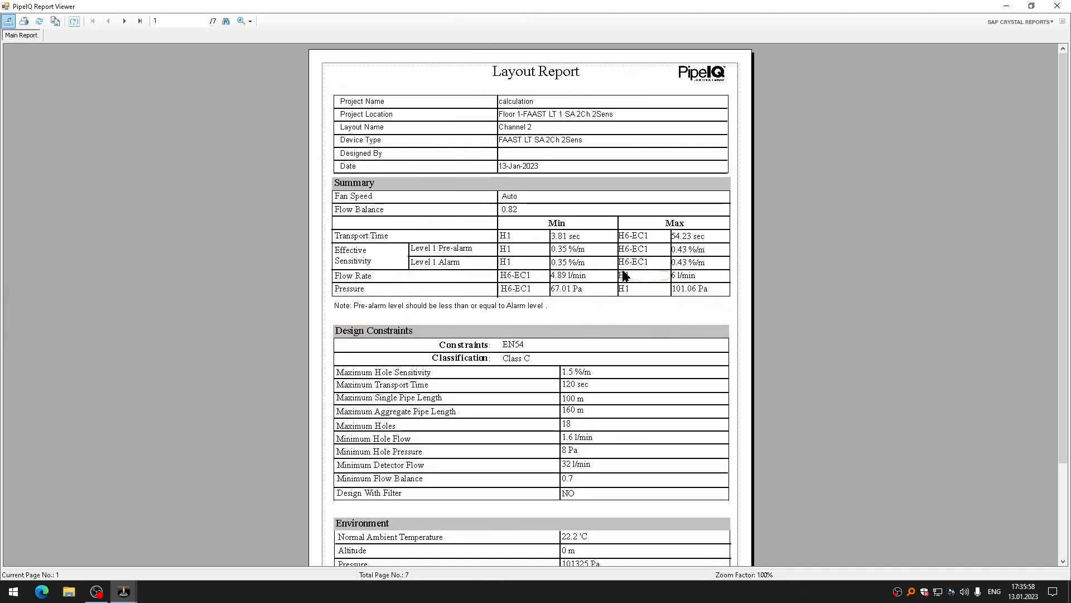
- Review the report's summary, design constraints, drill schedule, hole performance, effective sensitivity and pipe layout schematic
scroll(547, 313, "down", 3)
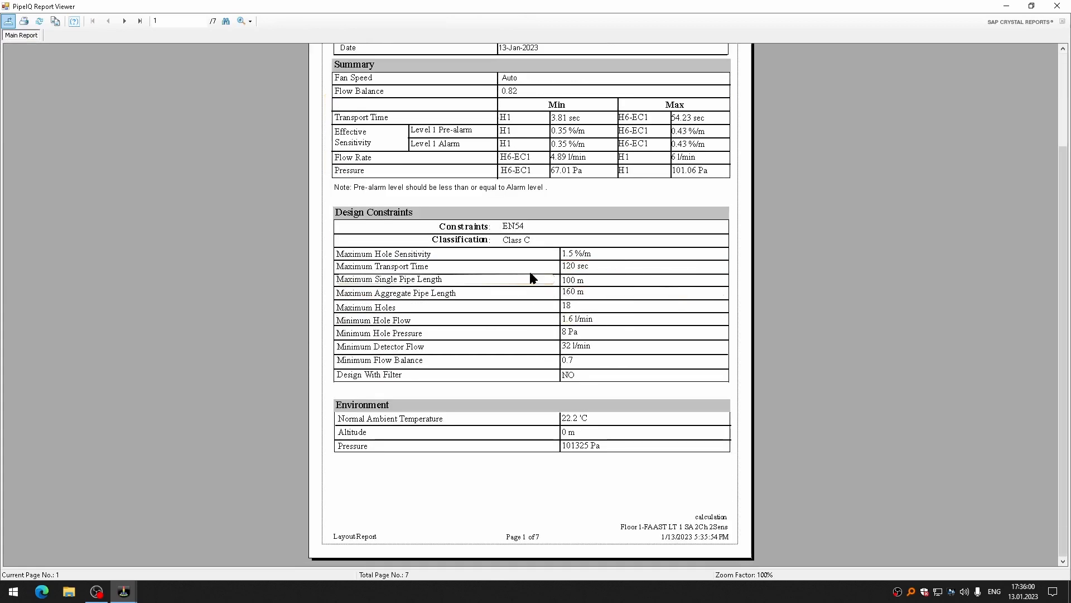
scroll(534, 273, "up", 3)
left_click(125, 21)
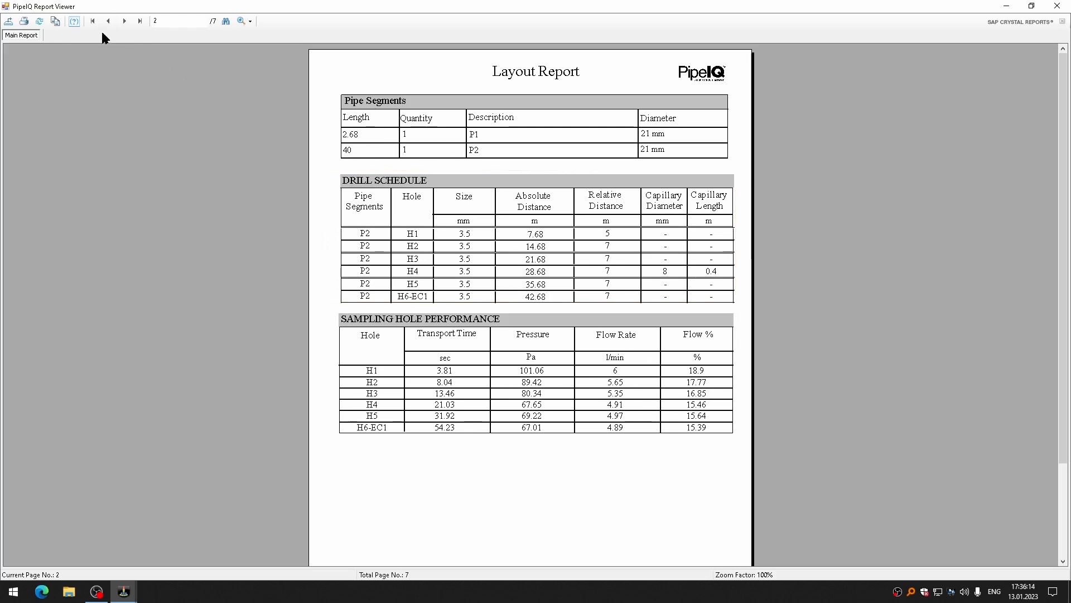
left_click(124, 21)
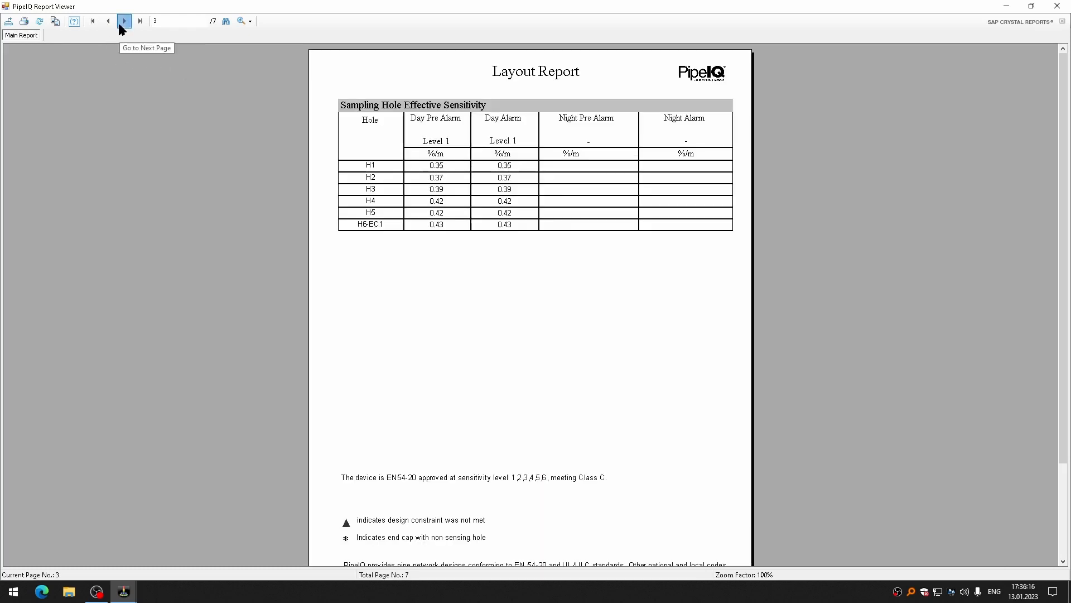
left_click(124, 21)
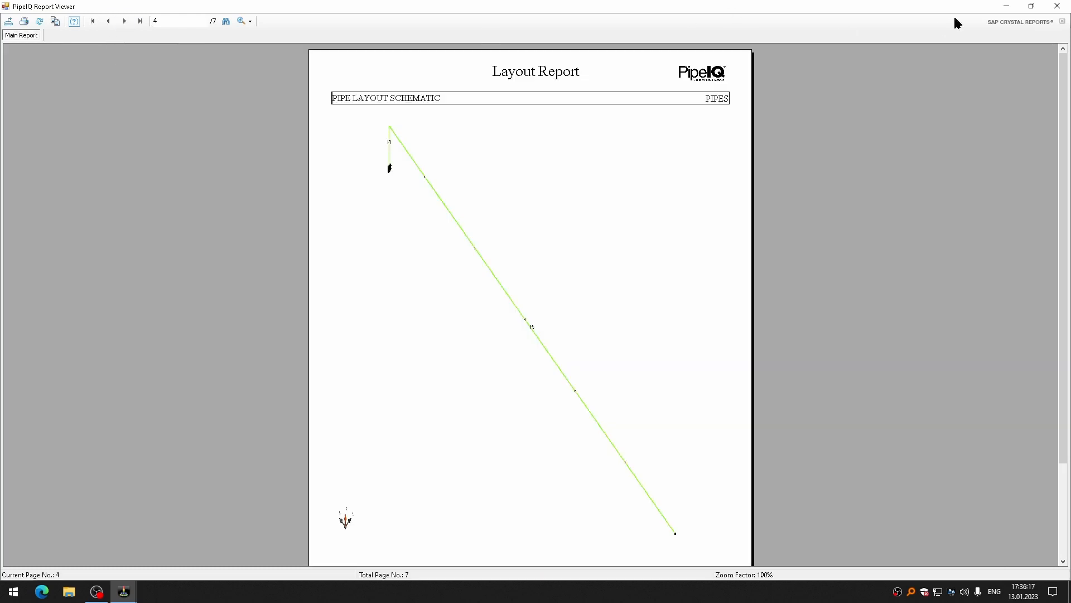
- Close the report and edit the Channel 2 detector, adding a 2 m exhaust pipe and an LF-AD filter
left_click(1058, 6)
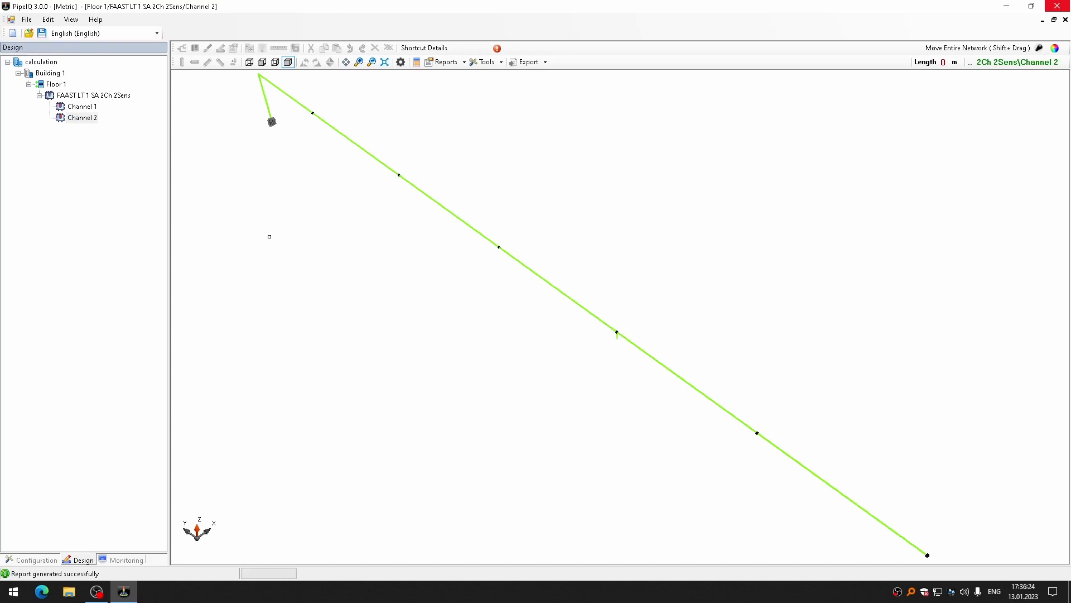
left_click(275, 63)
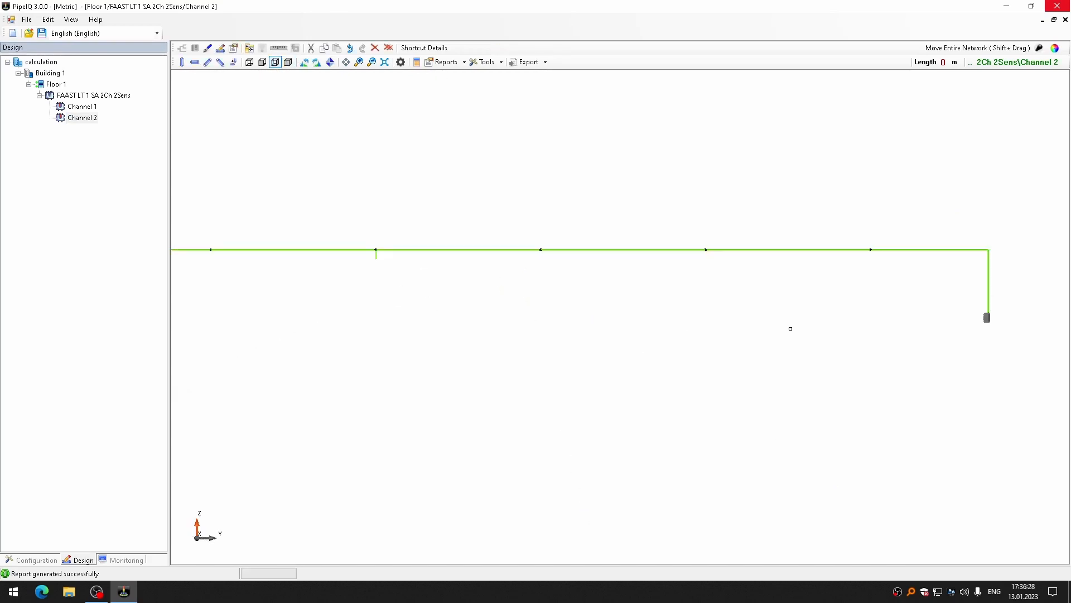
double_click(987, 317)
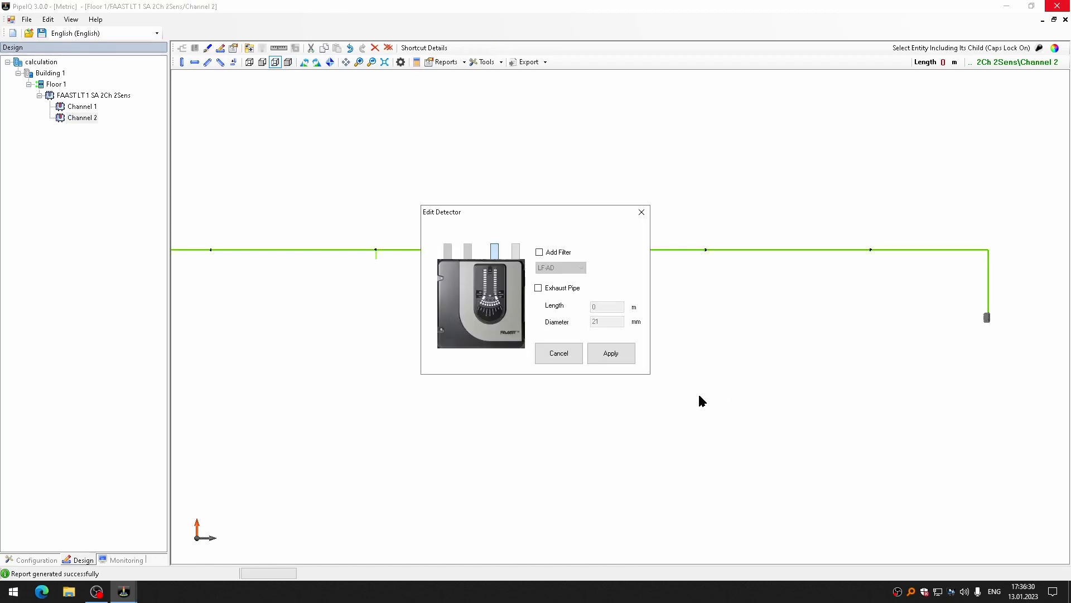
left_click(539, 288)
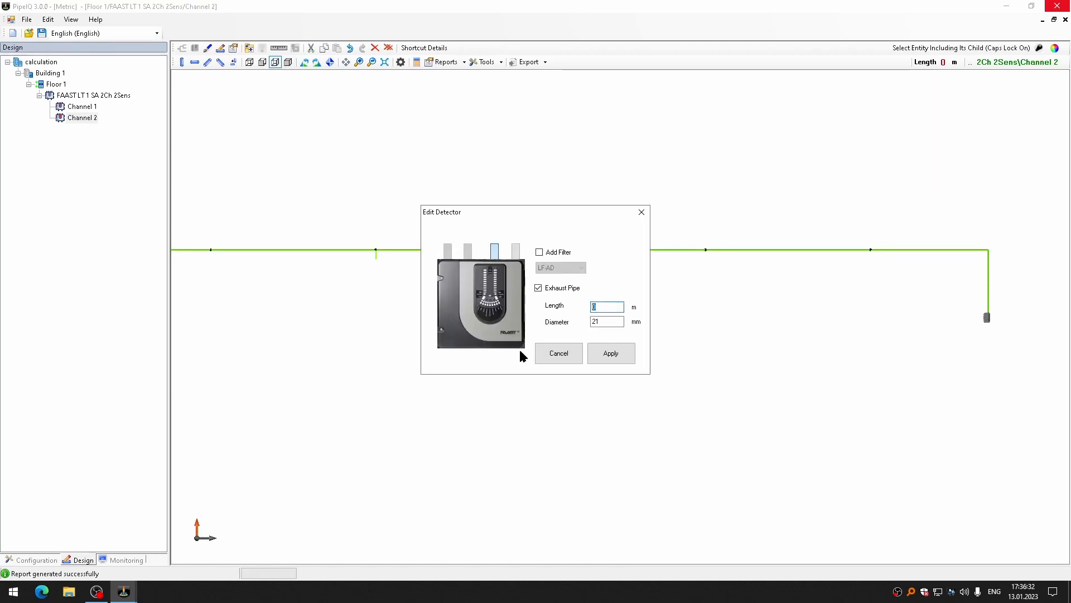
type("2")
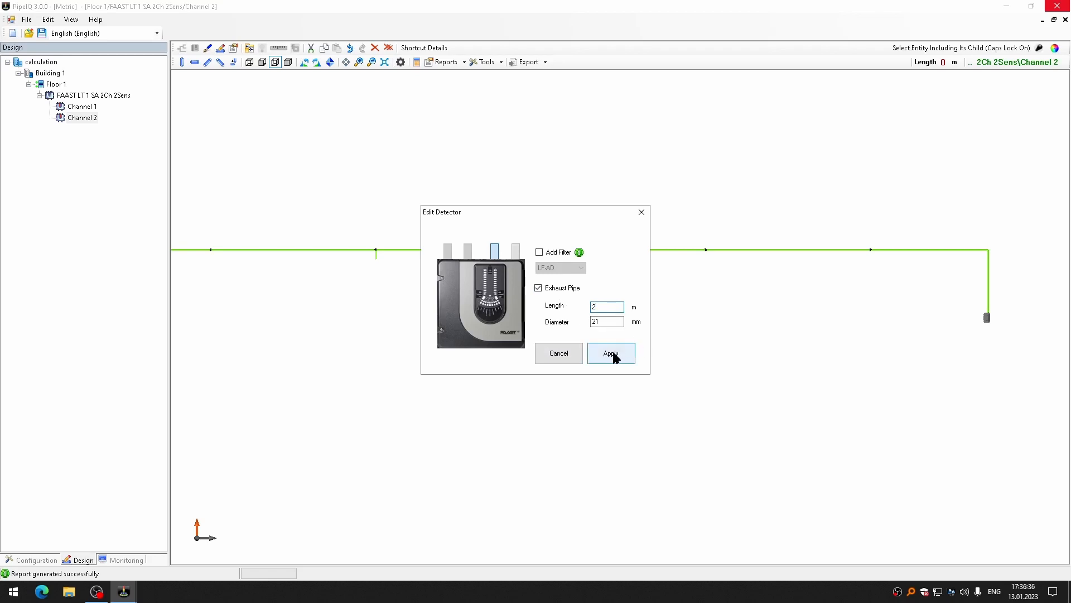
mouse_move(579, 255)
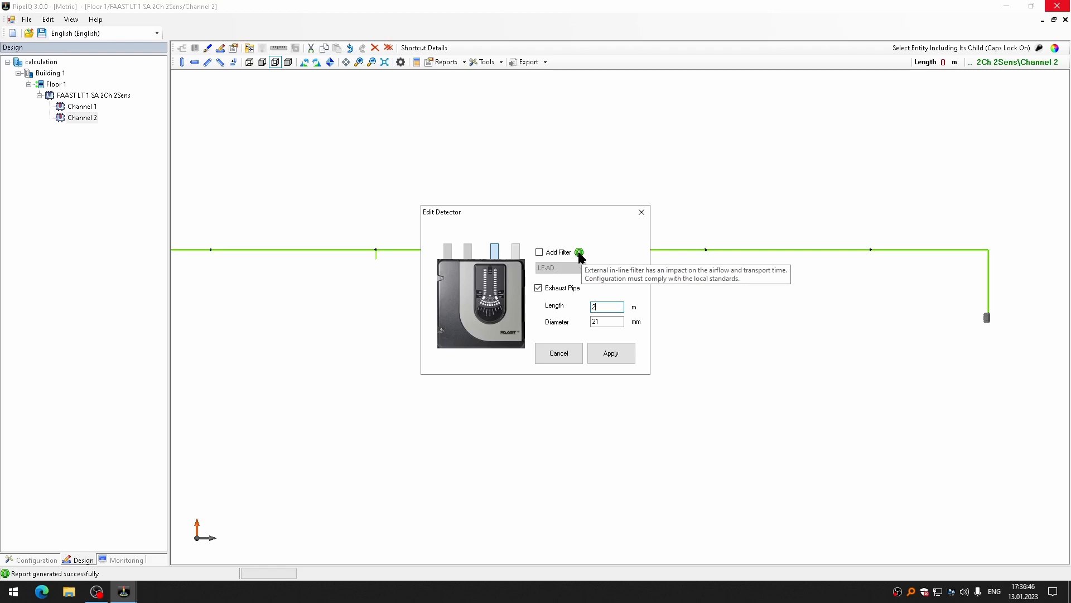
left_click(540, 252)
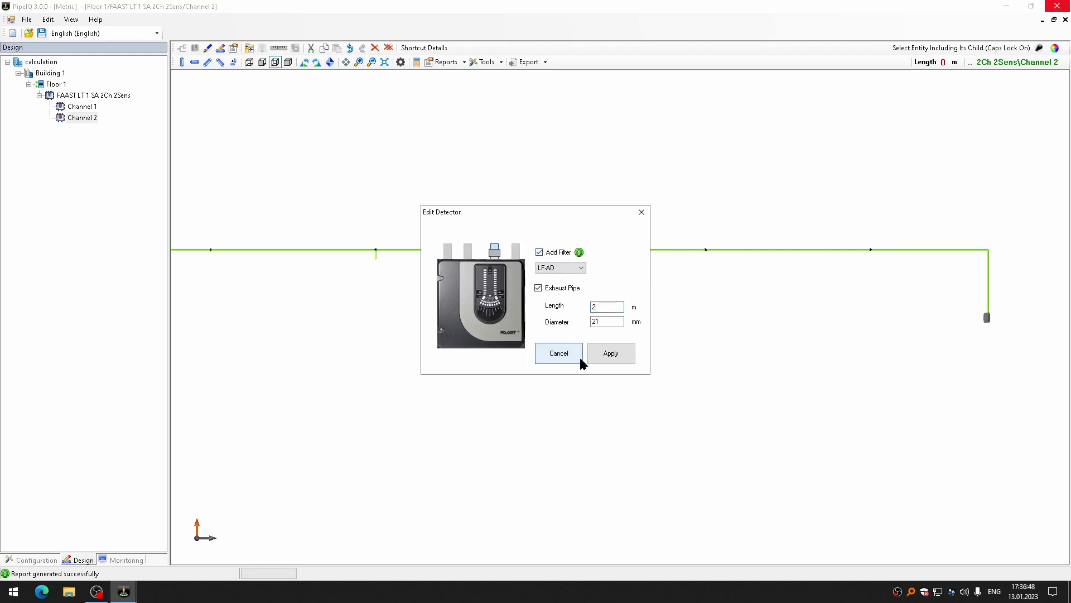
left_click(611, 353)
left_click(569, 335)
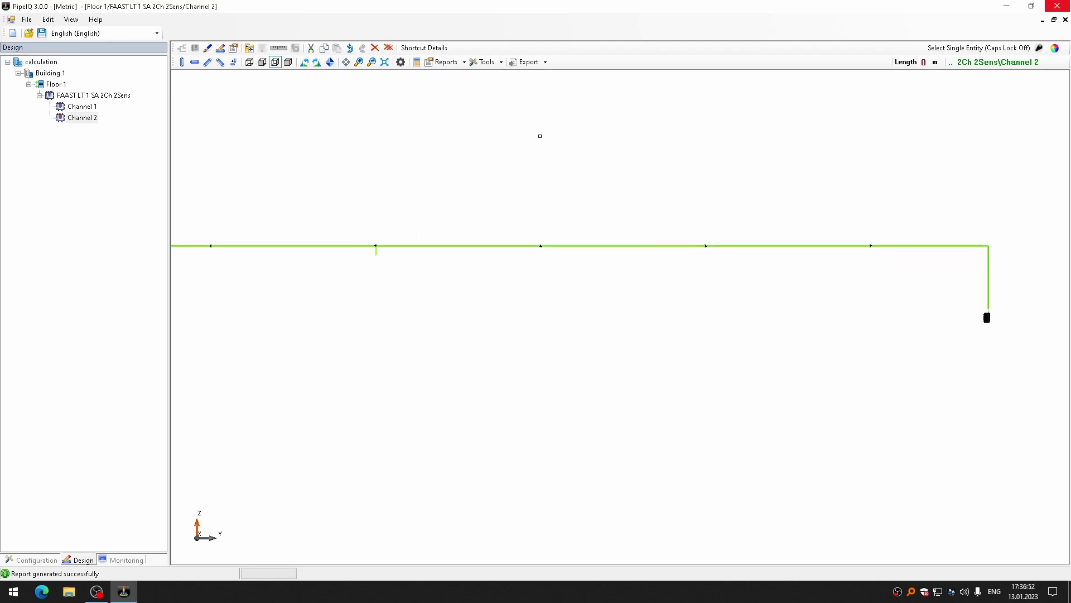
- Recalculate Channel 2, set the fan speed to 7 and apply the changes to the configuration
left_click(416, 62)
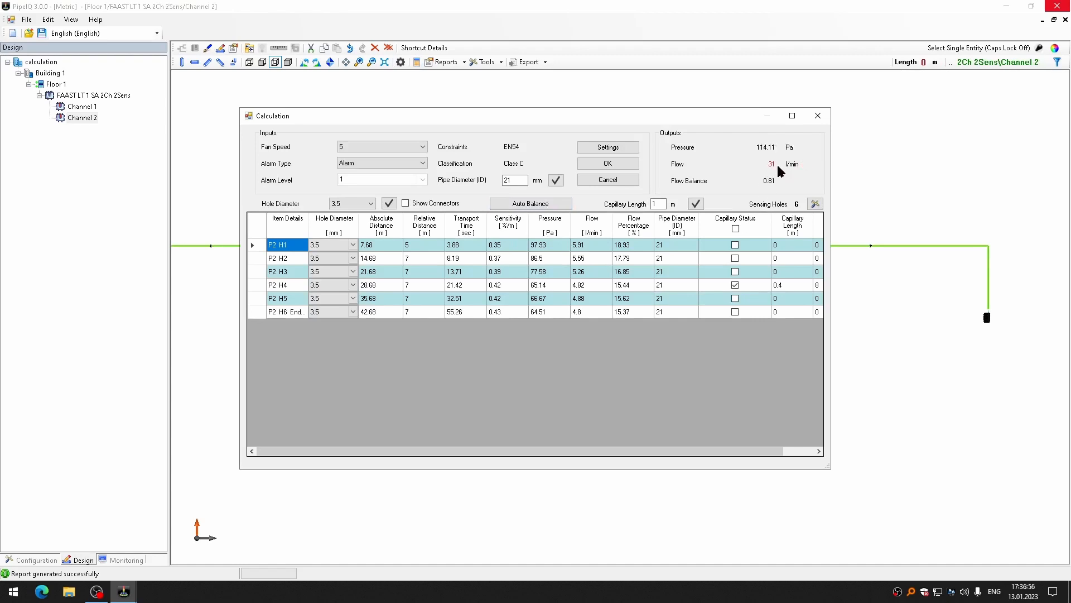
mouse_move(772, 163)
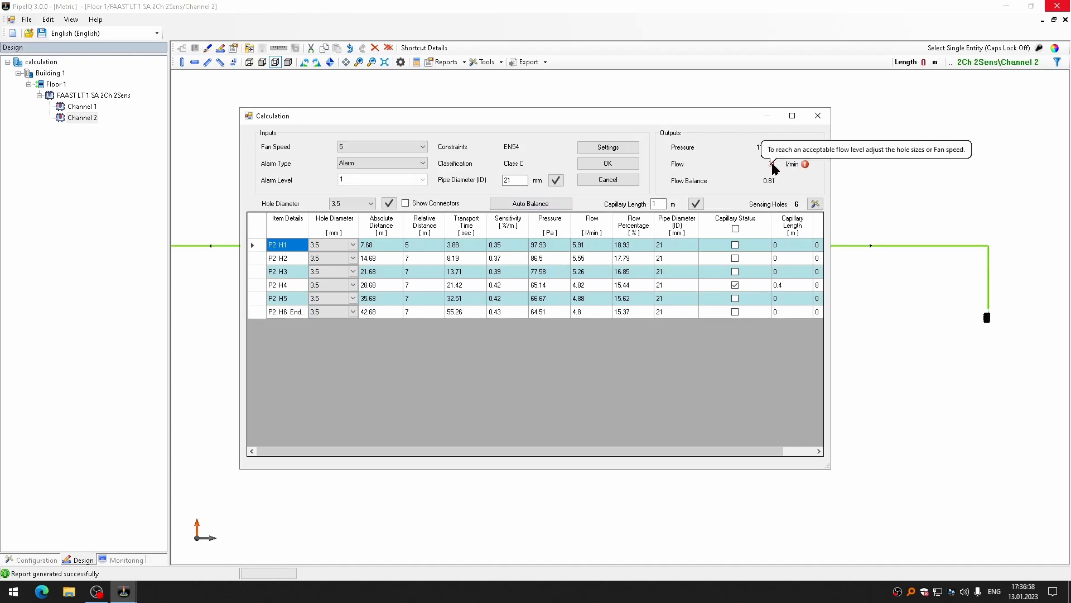
left_click(410, 148)
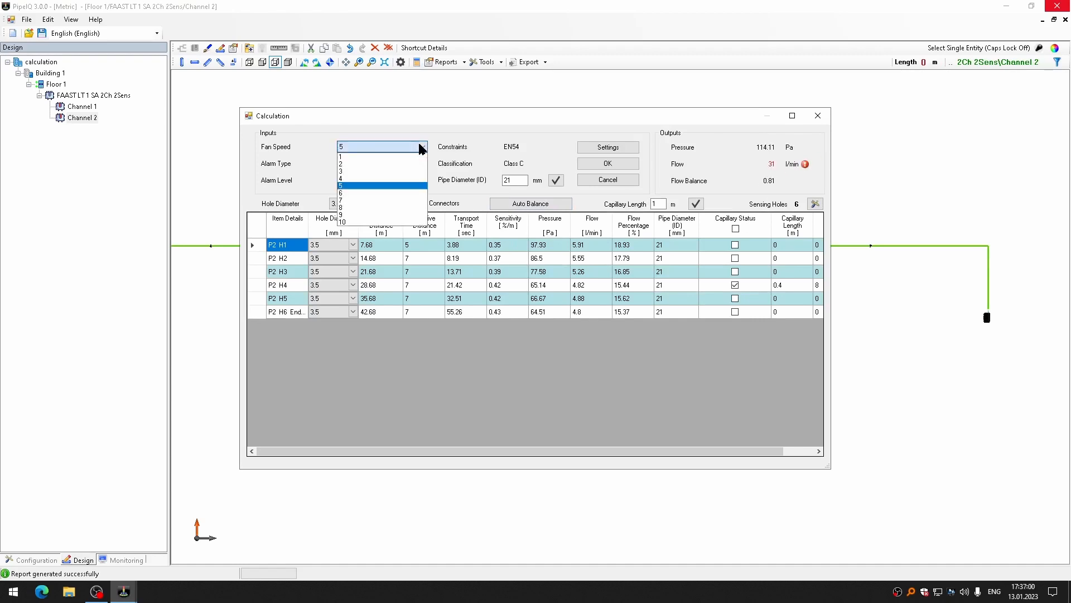
left_click(392, 193)
left_click(390, 147)
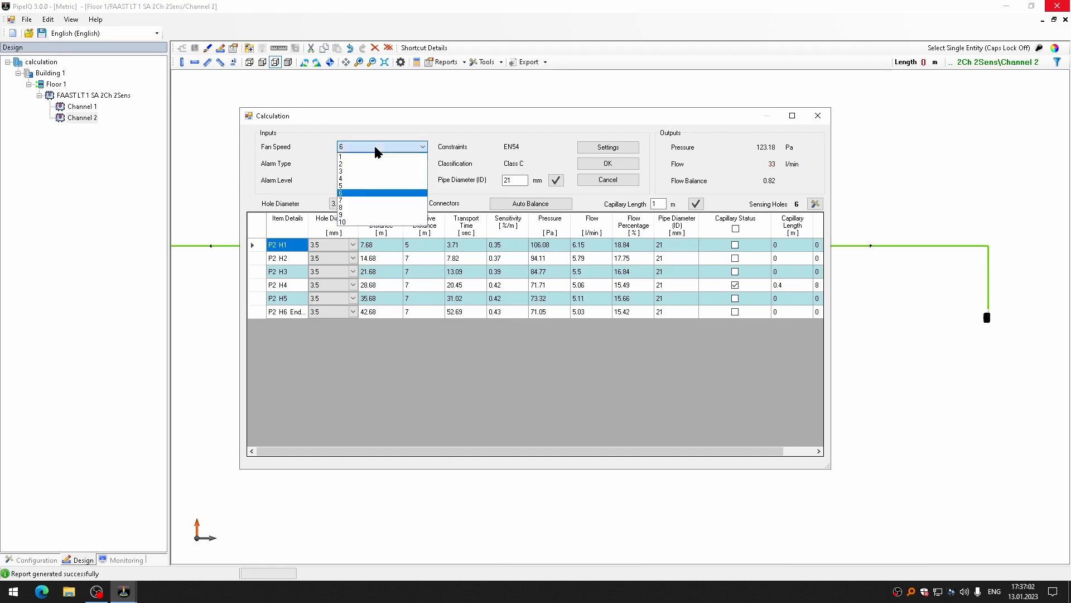
left_click(369, 201)
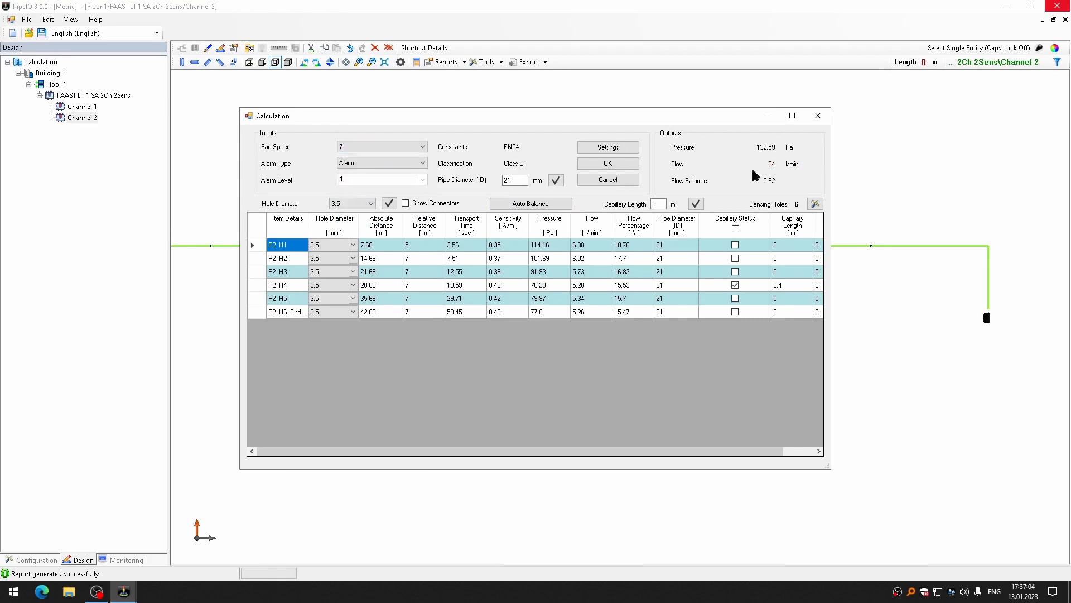
left_click(607, 163)
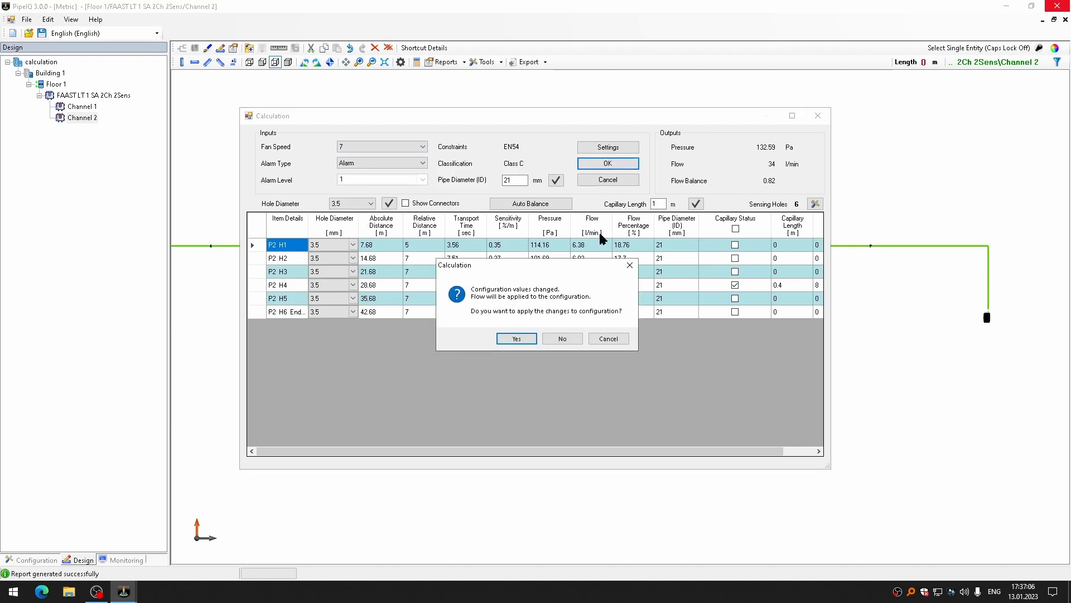
left_click(515, 338)
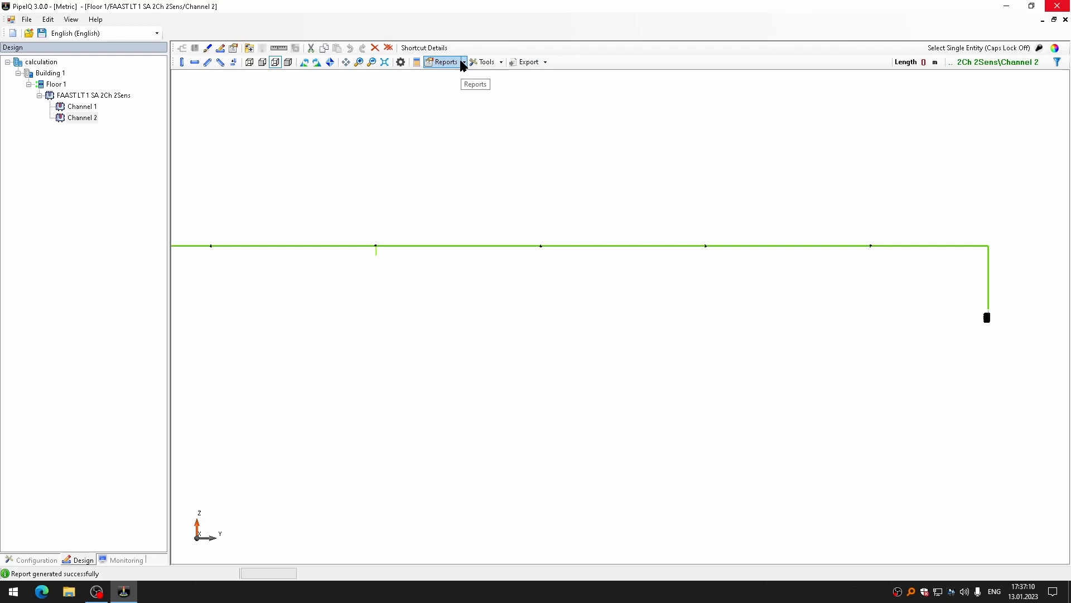
- Generate the pipe Layout Report for Channel 2 with the default header options
left_click(441, 65)
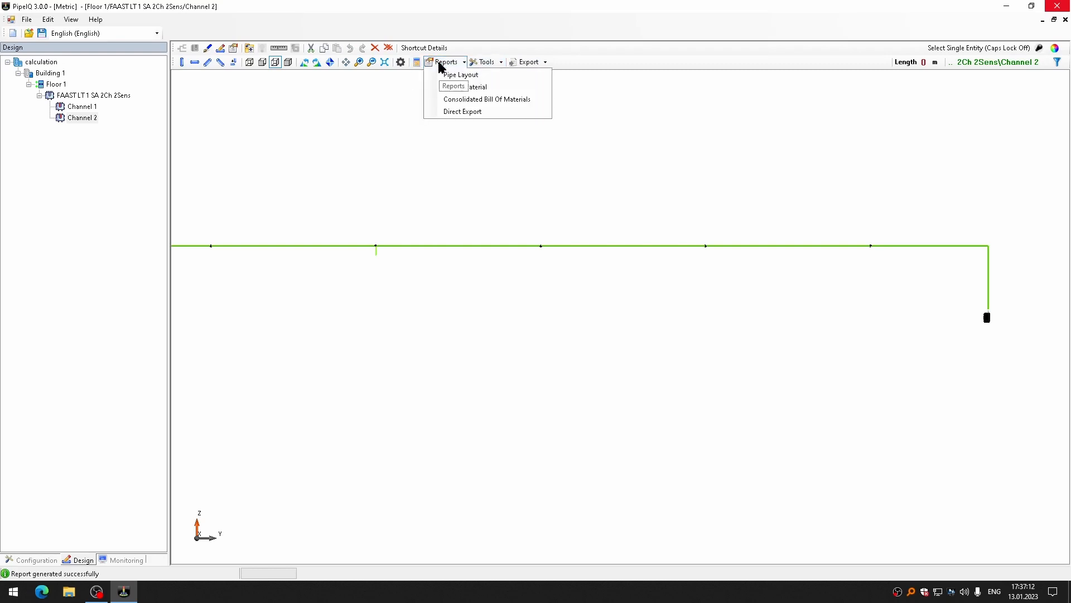
left_click(475, 76)
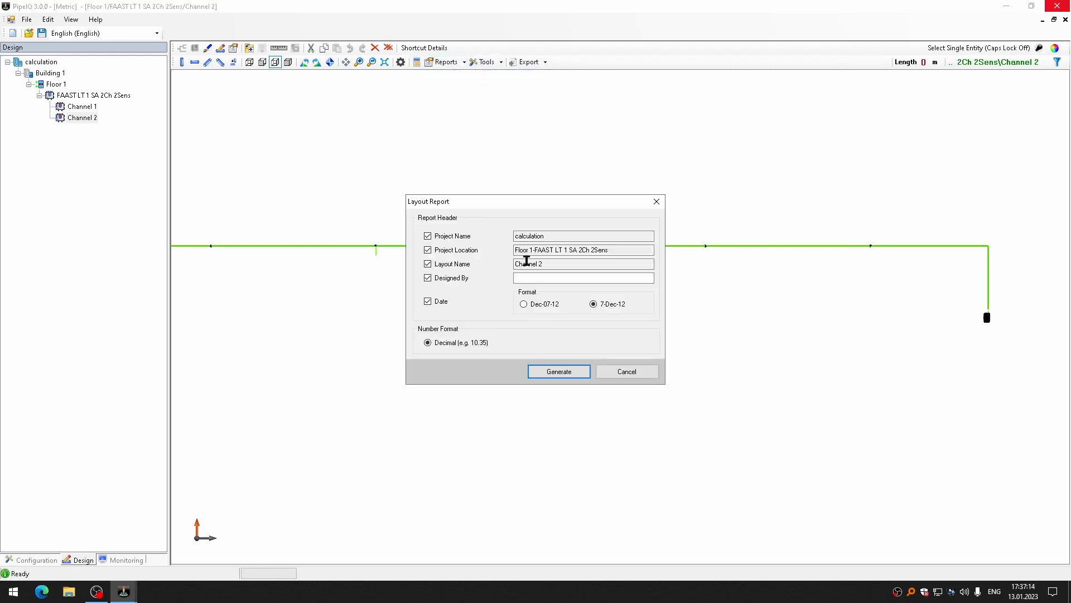
left_click(556, 371)
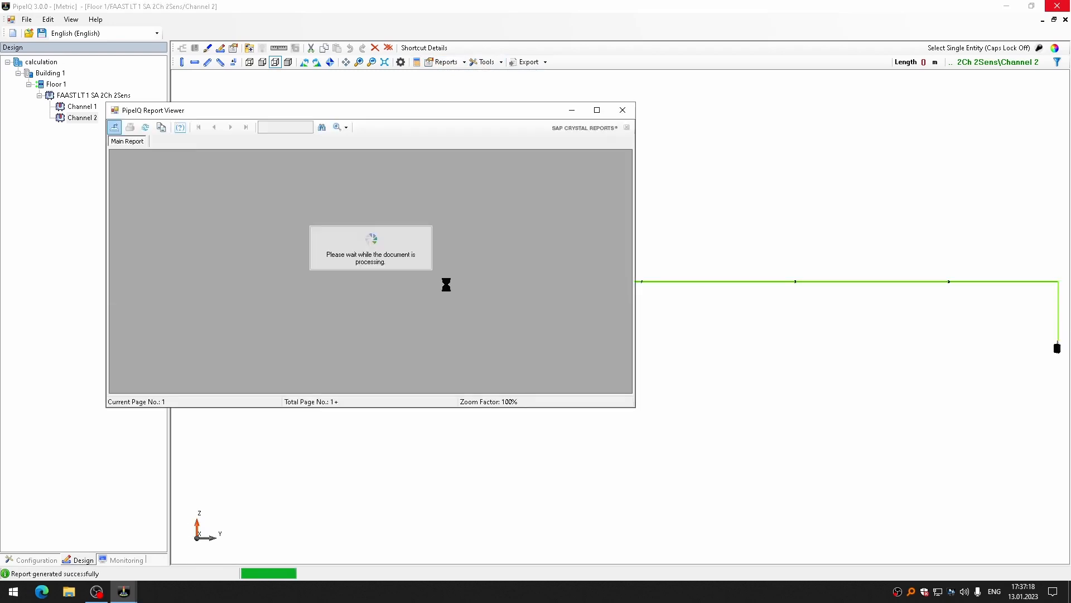
- Print all report pages with Microsoft Print to PDF as calculation1 in the Desktop pipeIQ folder, and minimize the report viewer
left_click(130, 127)
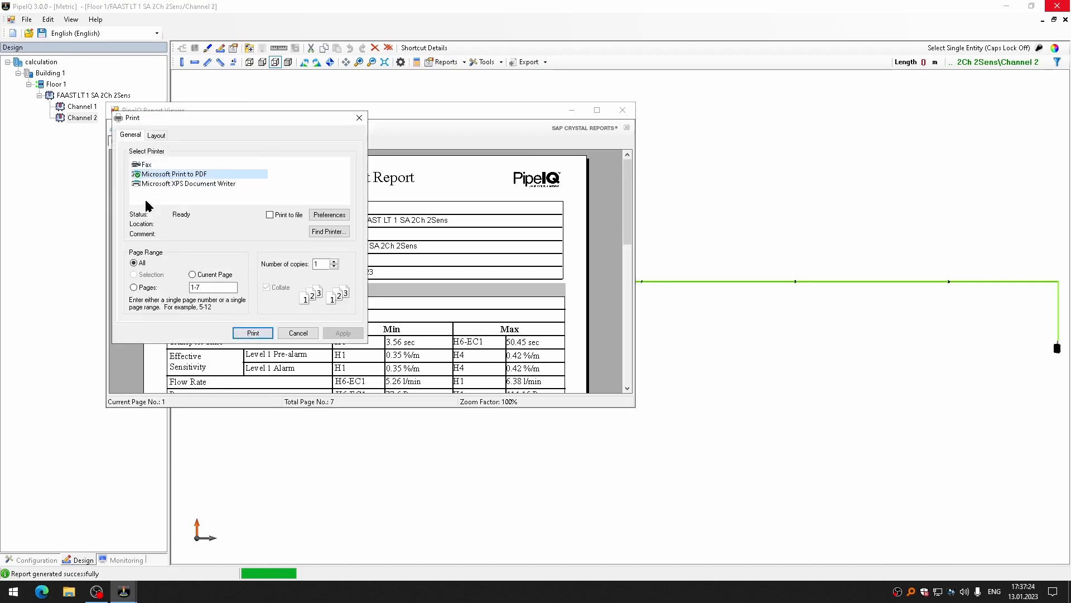
left_click(252, 335)
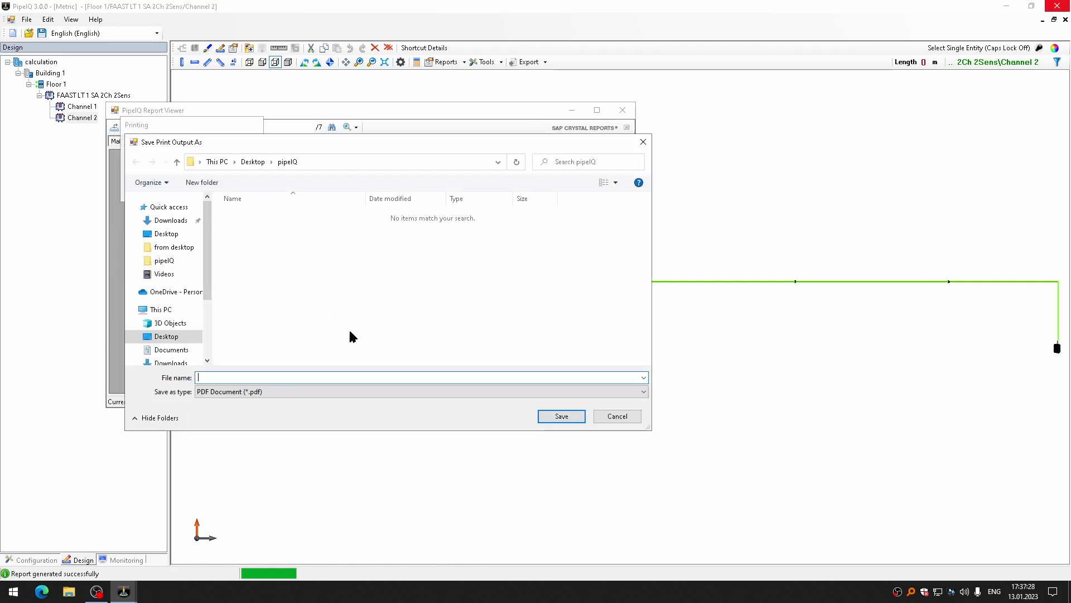
left_click(173, 247)
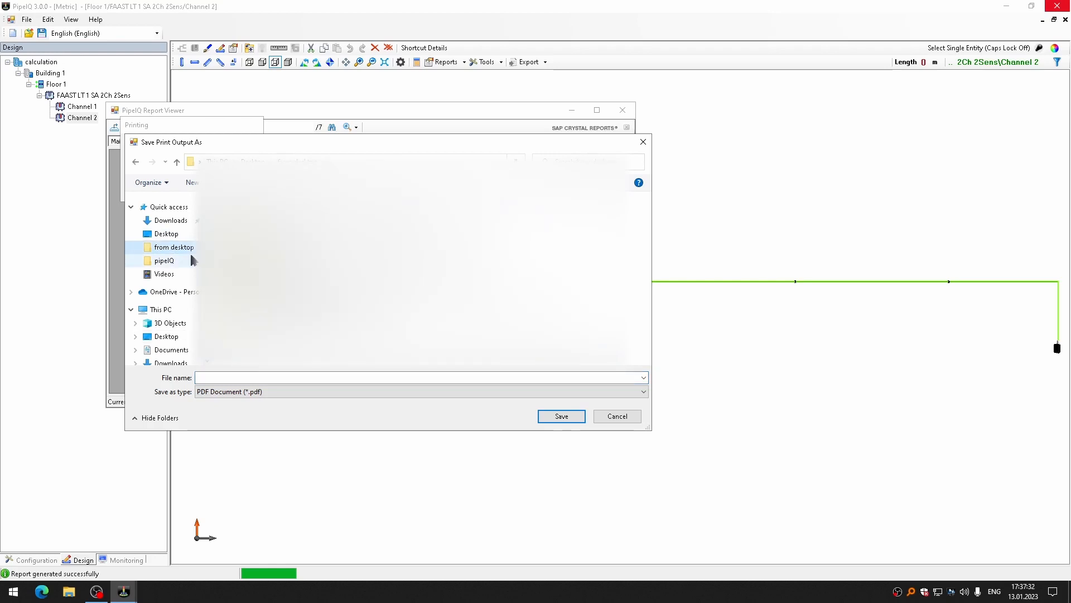
left_click(166, 336)
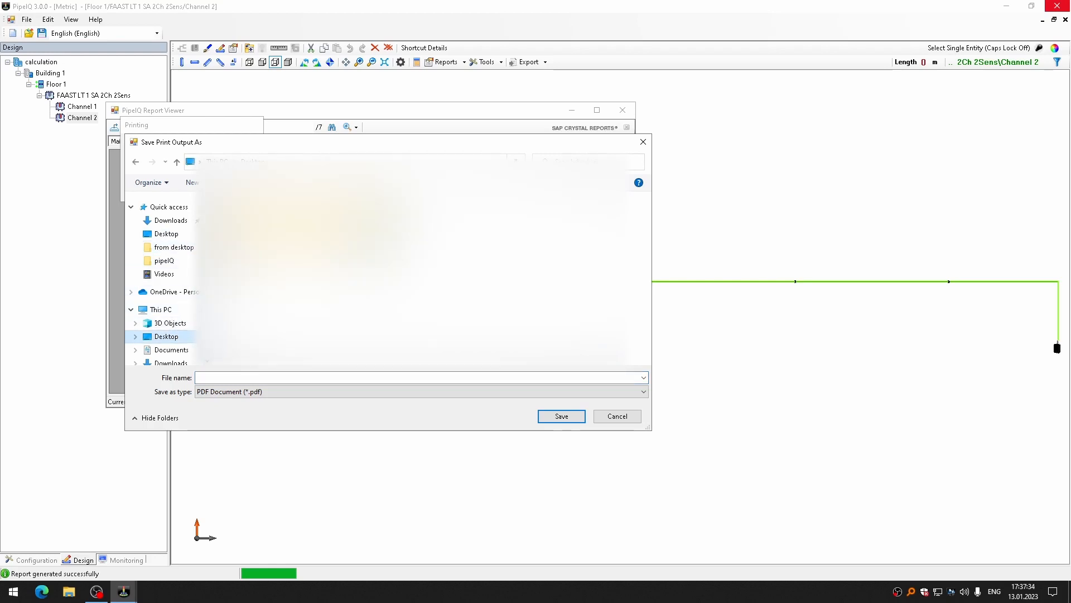
double_click(302, 213)
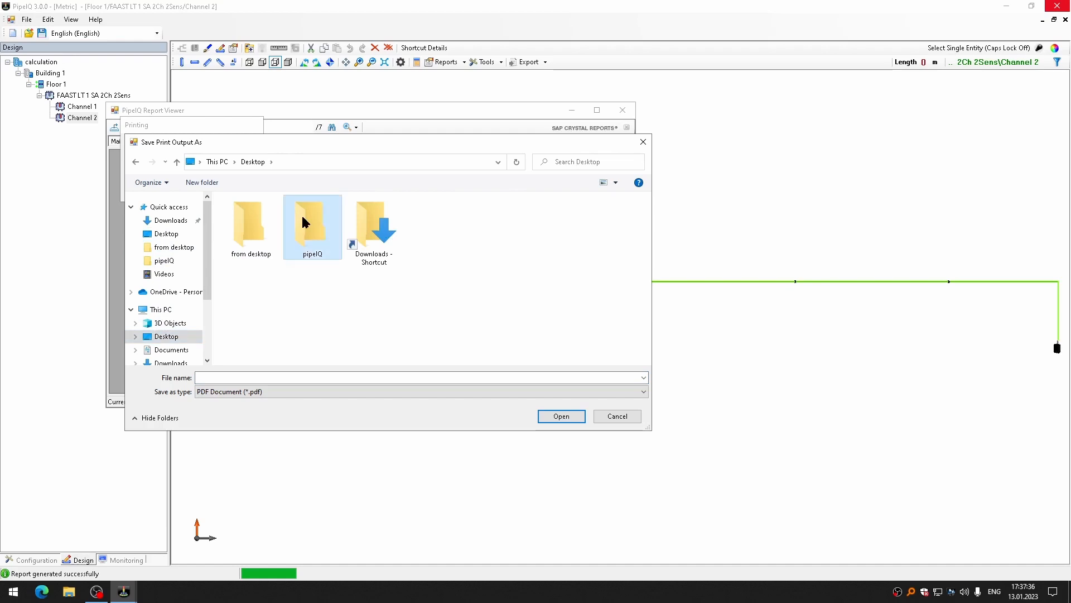
left_click(294, 377)
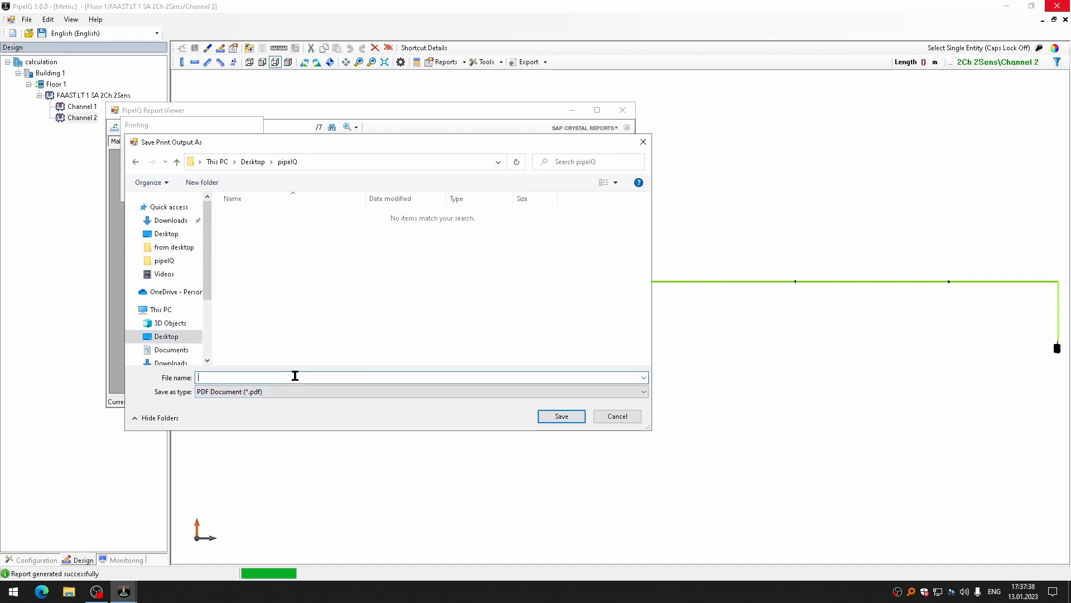
type("calcula")
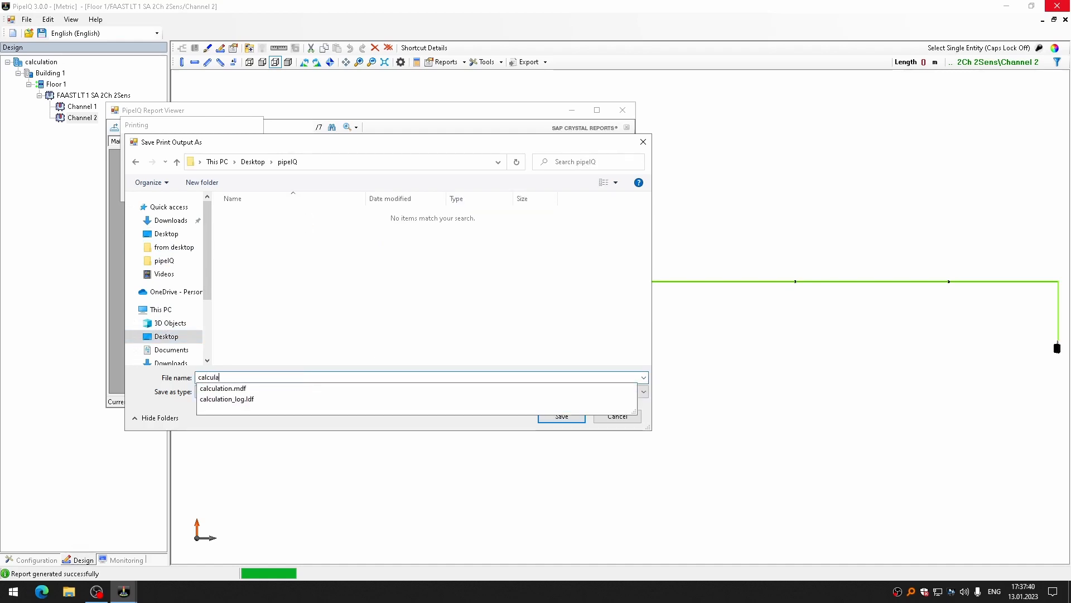
type("tion1")
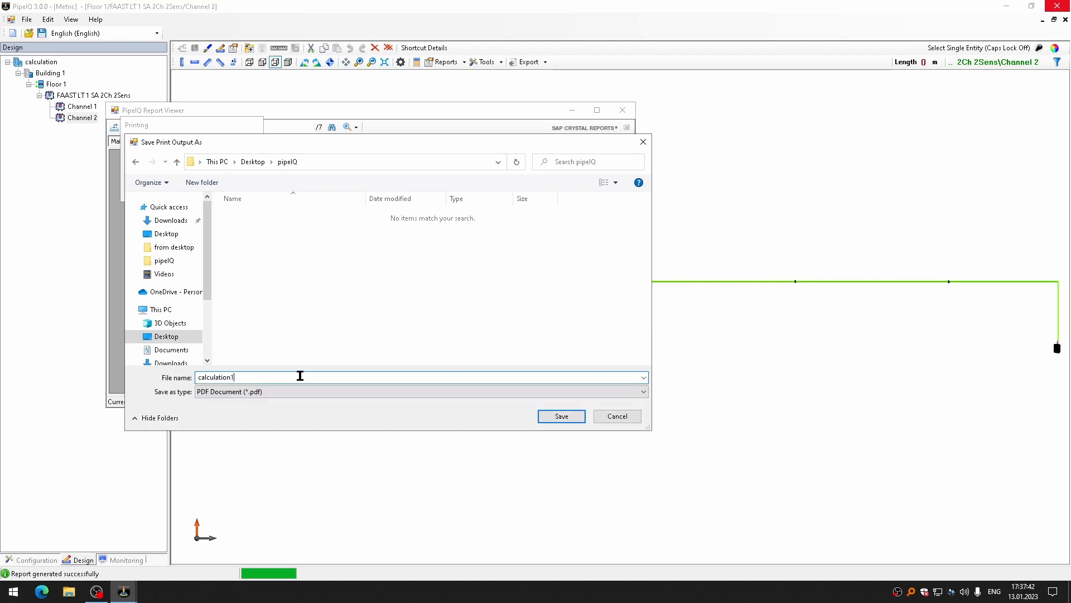
left_click(562, 417)
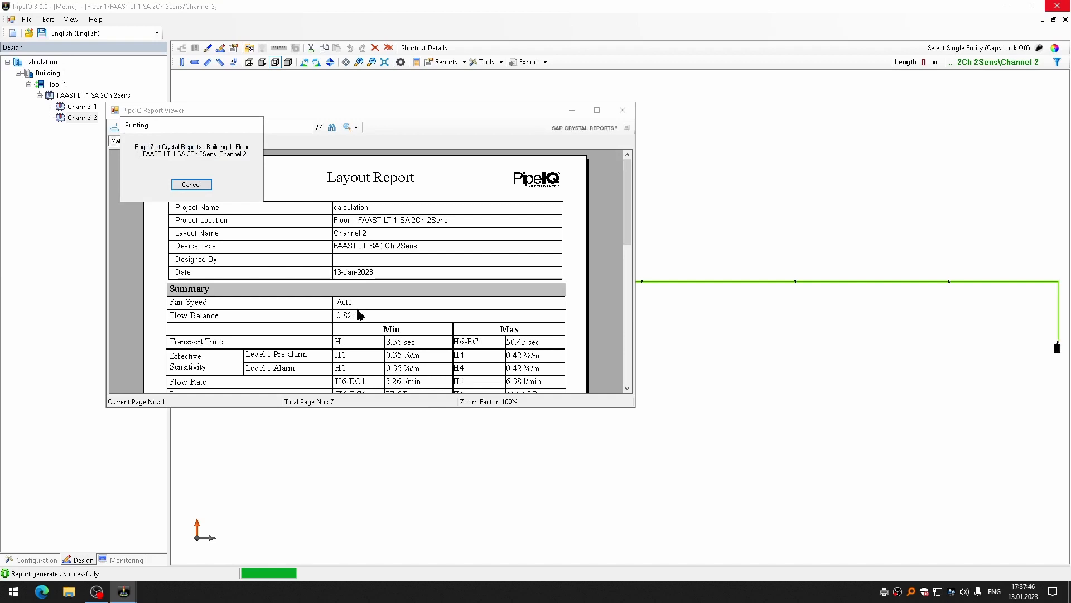
left_click(596, 111)
left_click(1007, 5)
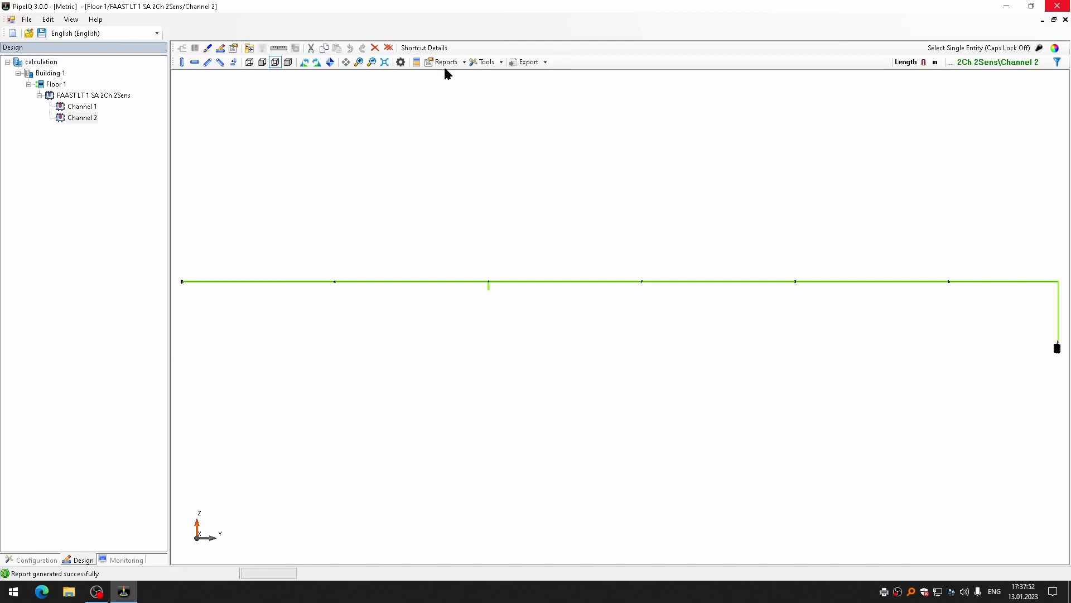
- Export the Channel 2 pipe layout to DWG as calculation1 in the Desktop pipeIQ folder
left_click(545, 65)
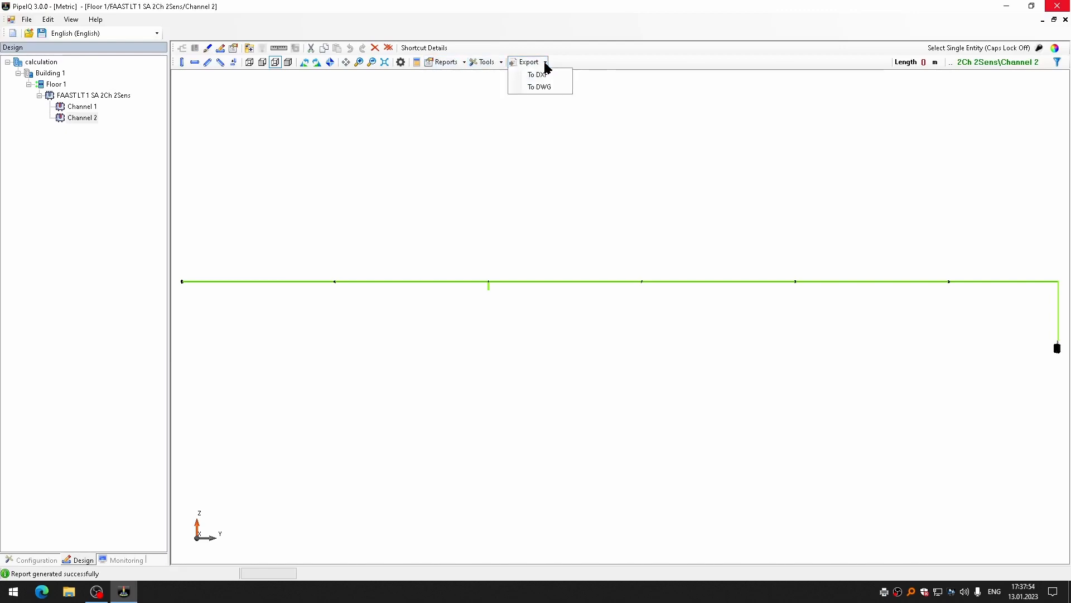
left_click(546, 87)
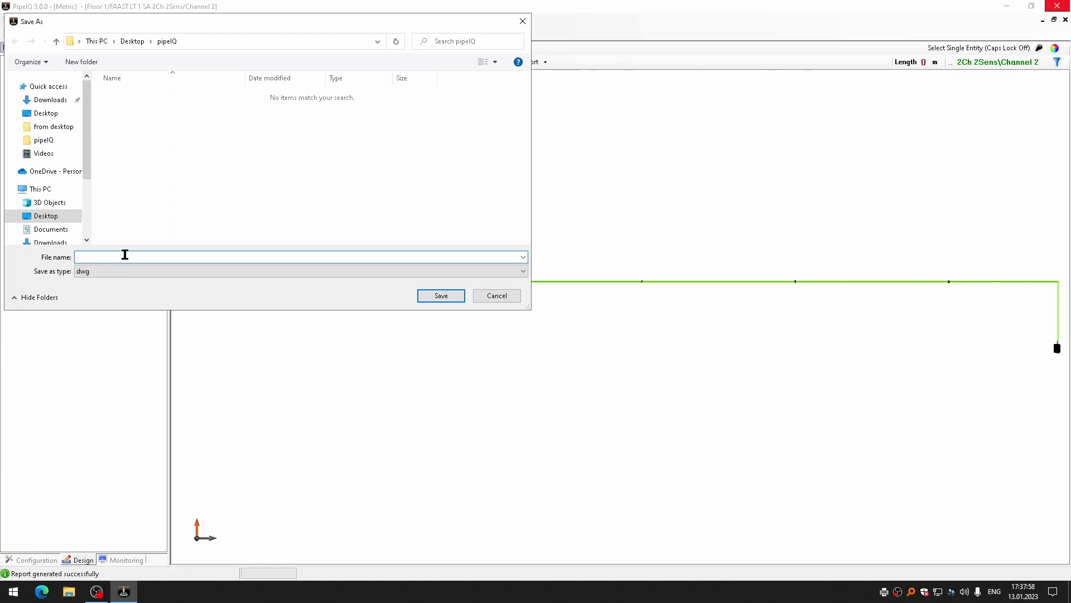
type("calcu")
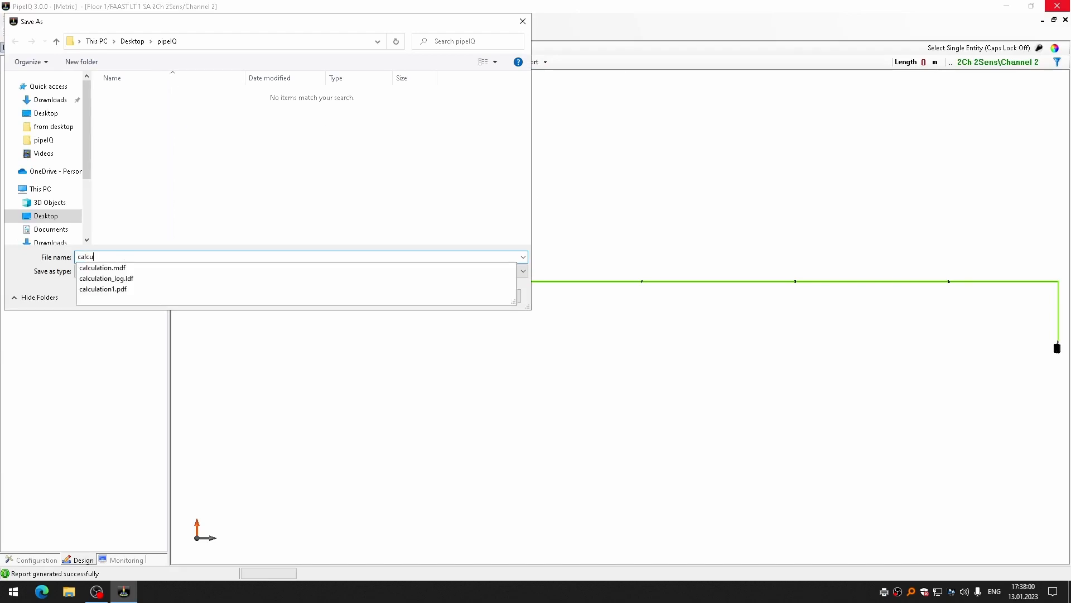
type("larti")
key("BackSpace")
key("BackSpace")
type("to9")
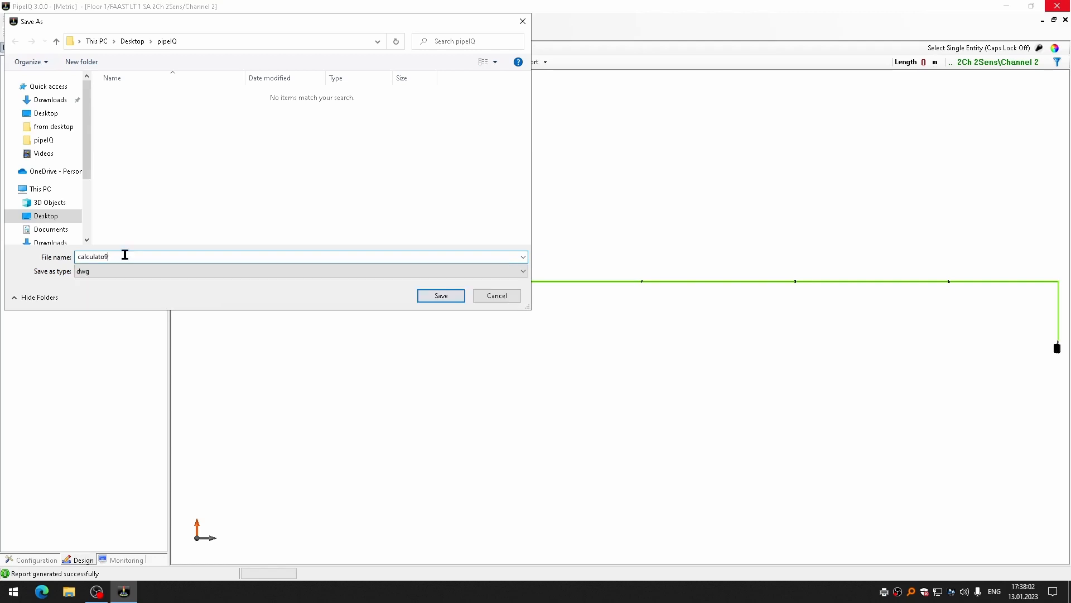
key("BackSpace")
key("BackSpace")
type("ion")
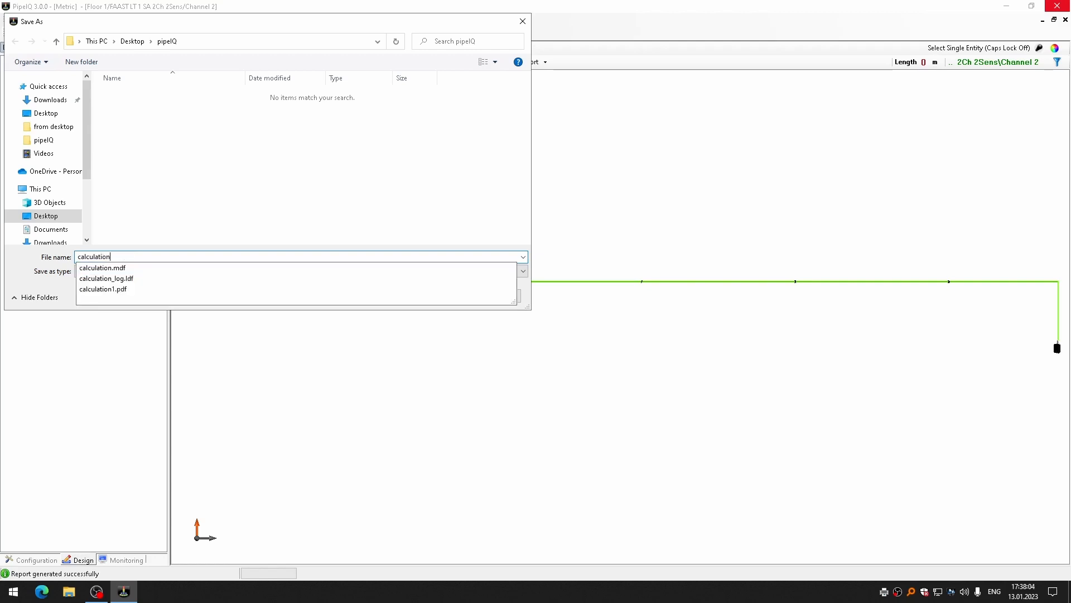
type("1")
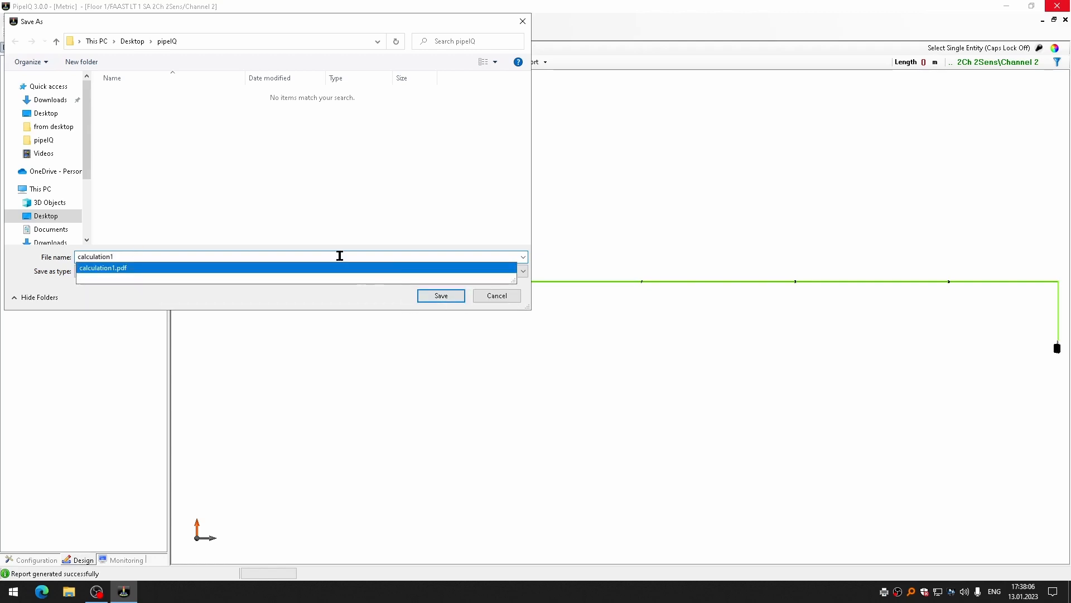
left_click(366, 206)
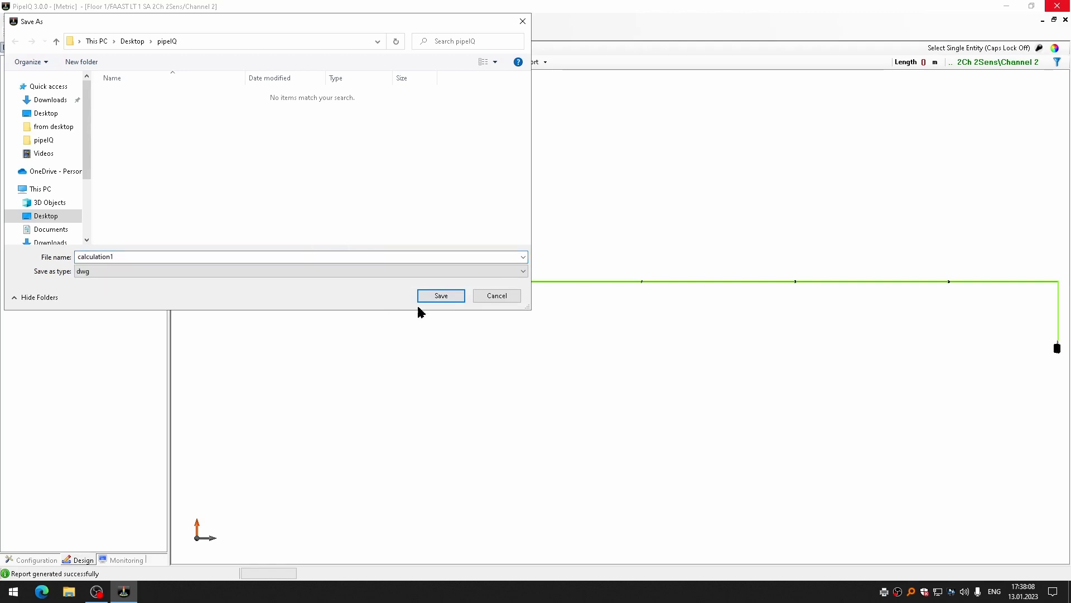
left_click(441, 296)
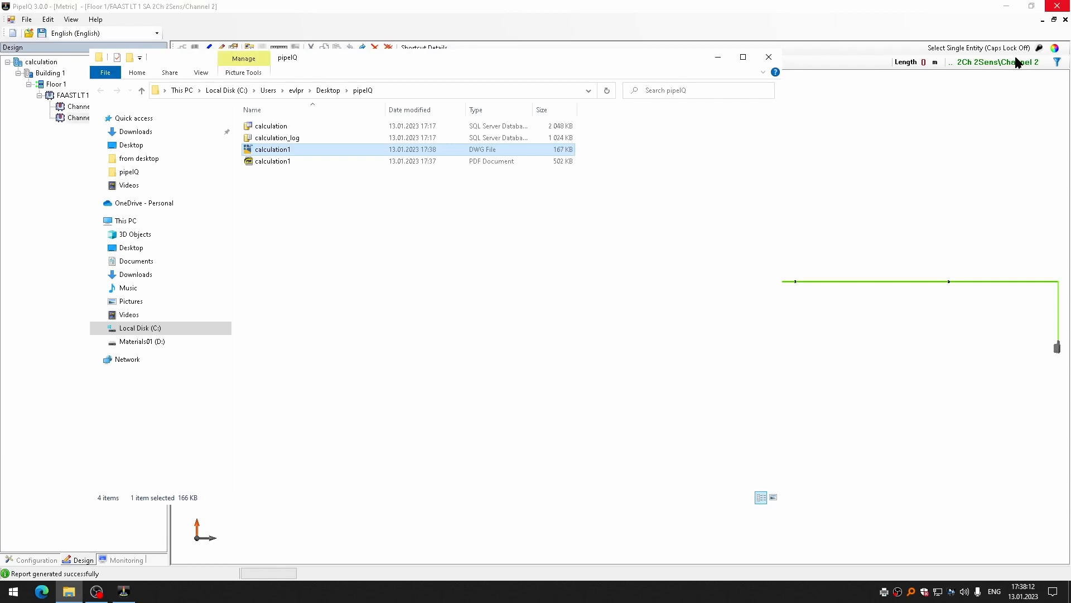
- Open the calculation1 PDF from the pipeIQ folder, review the Layout Report pages and drawings, and close it
left_click_drag(380, 60, 412, 68)
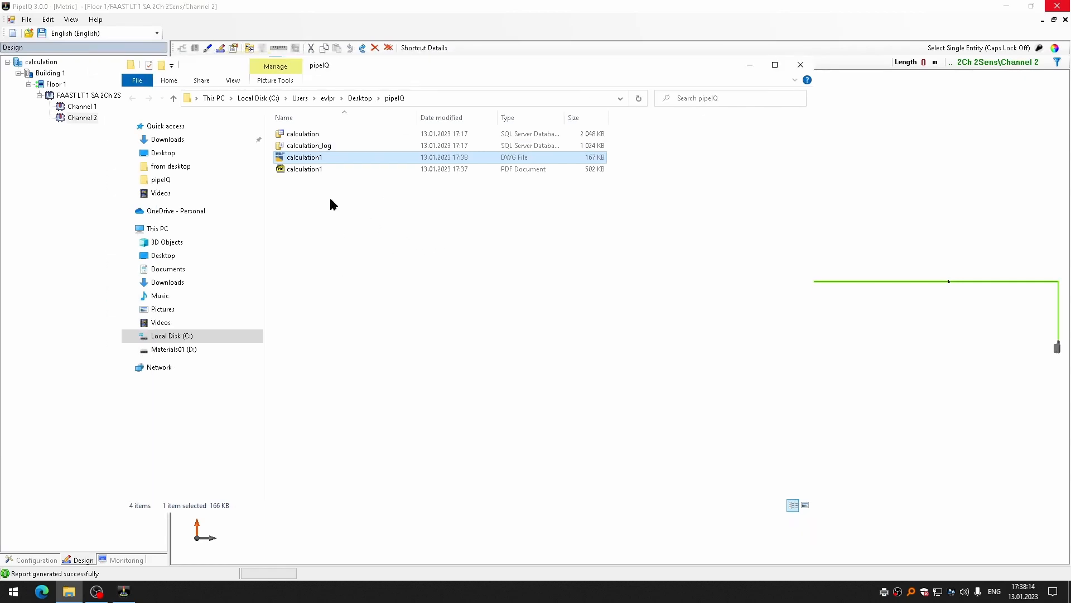
left_click(304, 173)
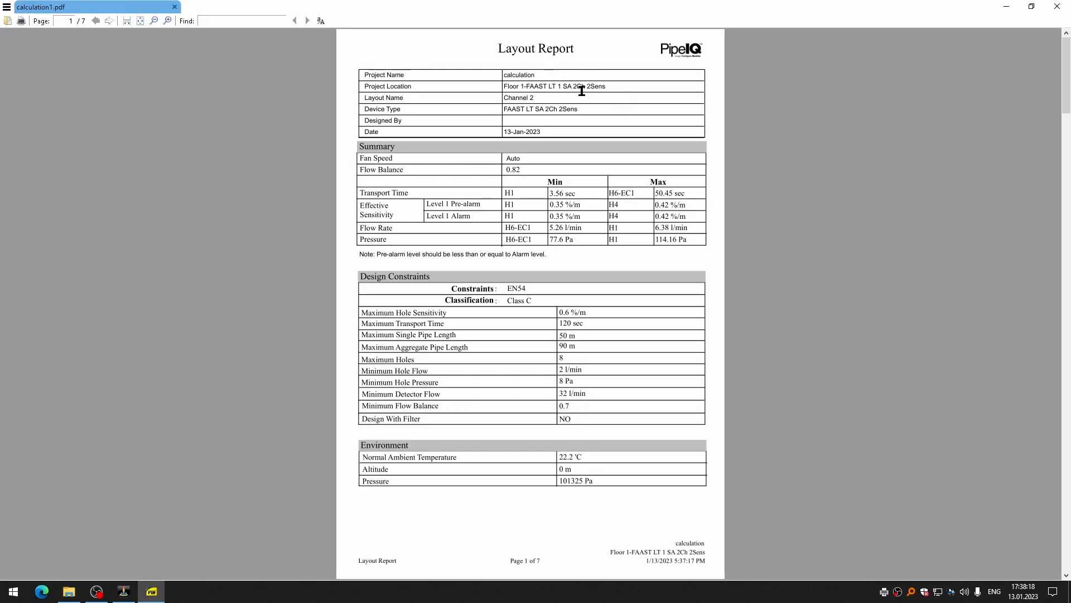
scroll(537, 202, "down", 10)
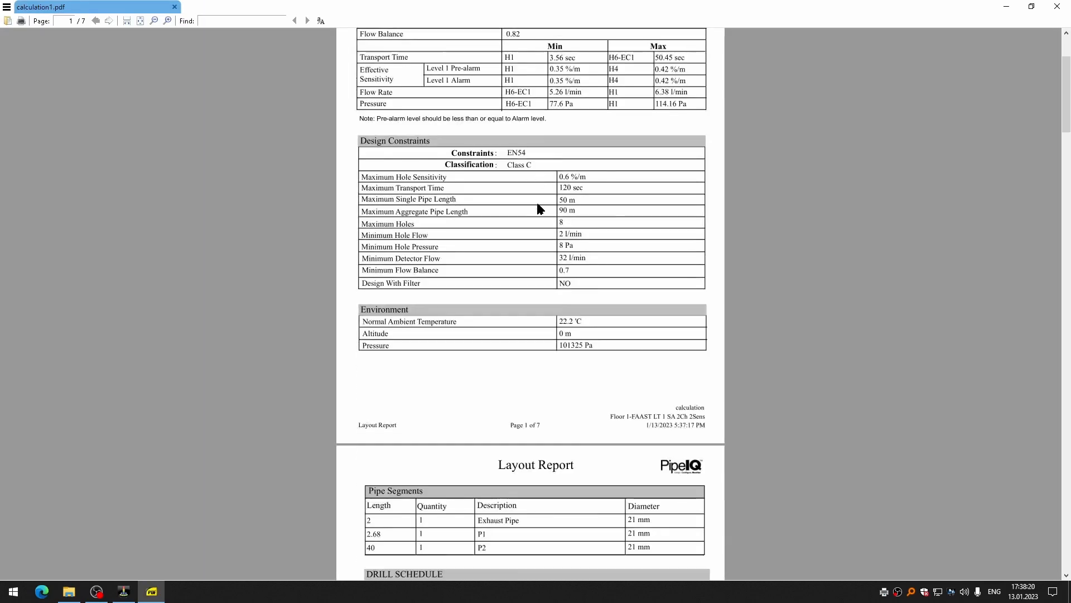
scroll(524, 238, "down", 20)
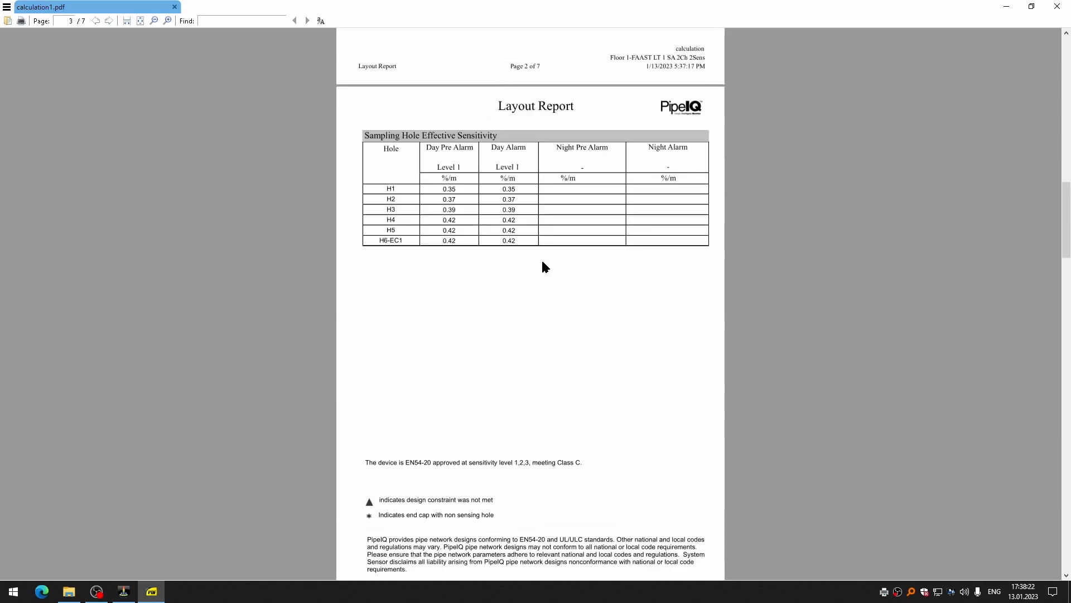
scroll(547, 264, "down", 20)
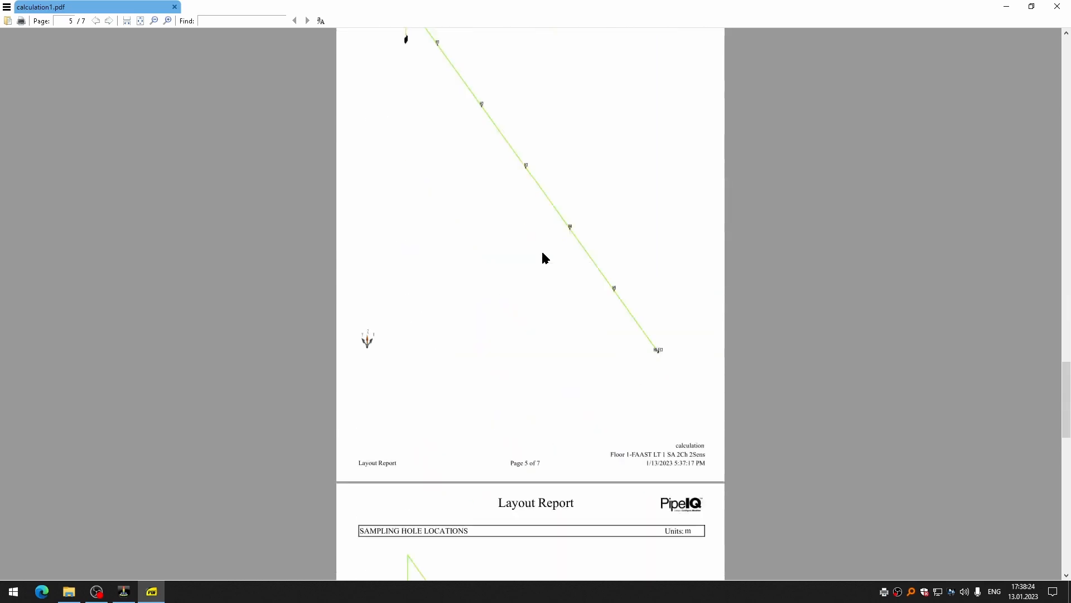
scroll(546, 261, "down", 5)
scroll(548, 273, "up", 5)
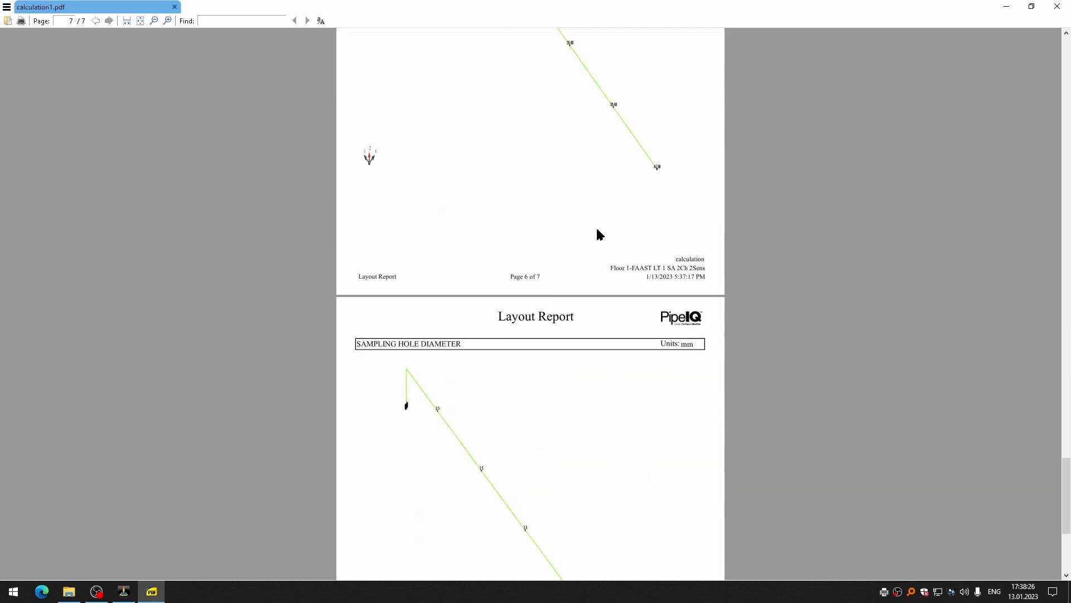
left_click(1057, 7)
- Open the exported calculation1 DWG in DWG TrueView and switch to the isometric view from the top-left-front corner
double_click(304, 158)
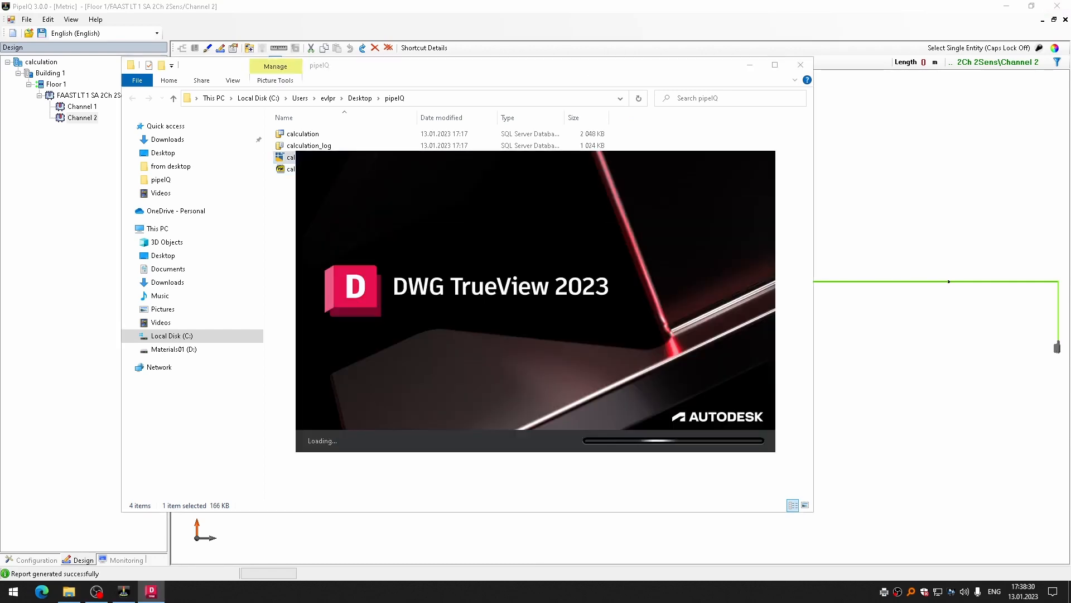
left_click_drag(439, 64, 399, 45)
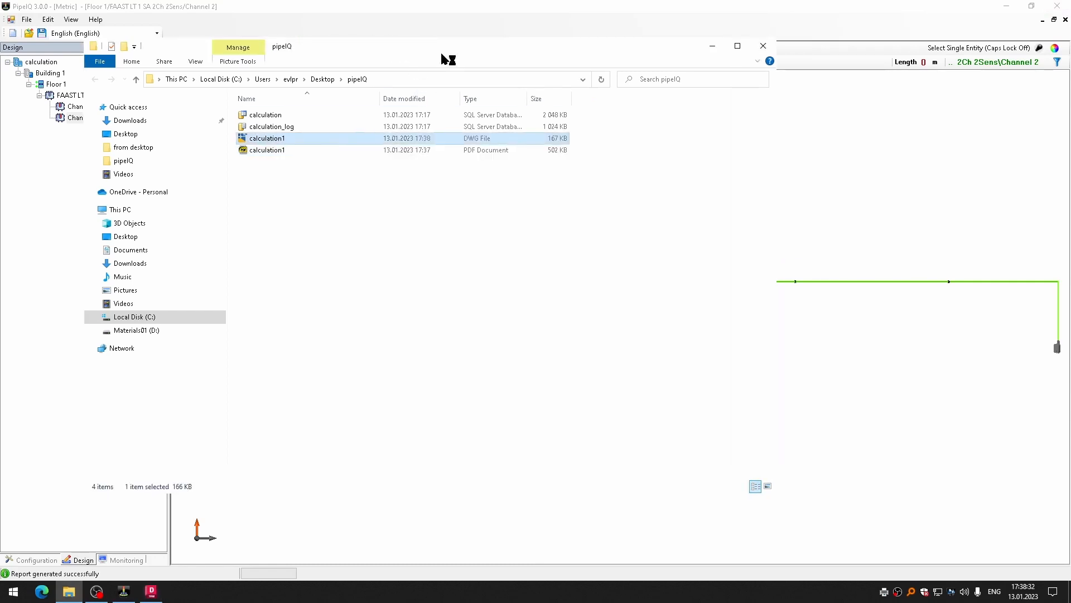
left_click(712, 49)
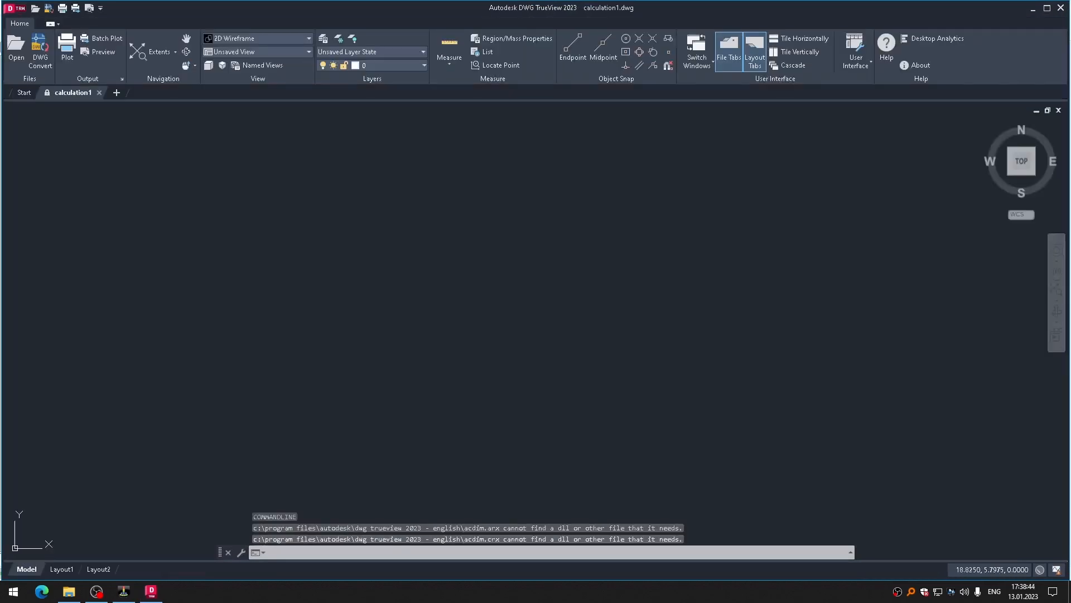
left_click(1008, 175)
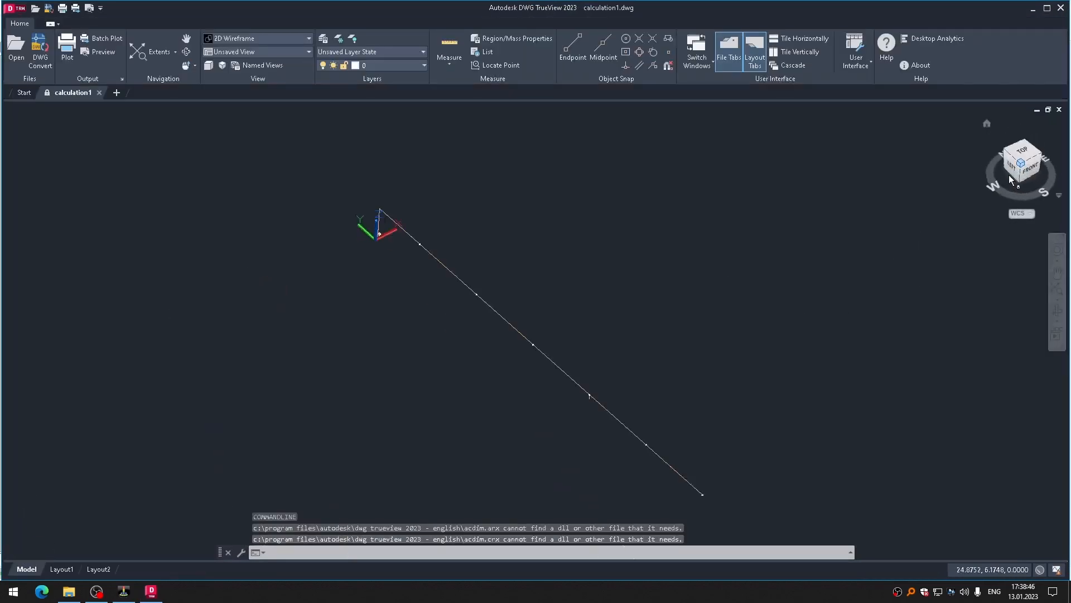
- Examine the exported pipe run in 3D, from the detector and riser along the sampling holes
scroll(399, 242, "up", 4)
scroll(420, 182, "down", 6)
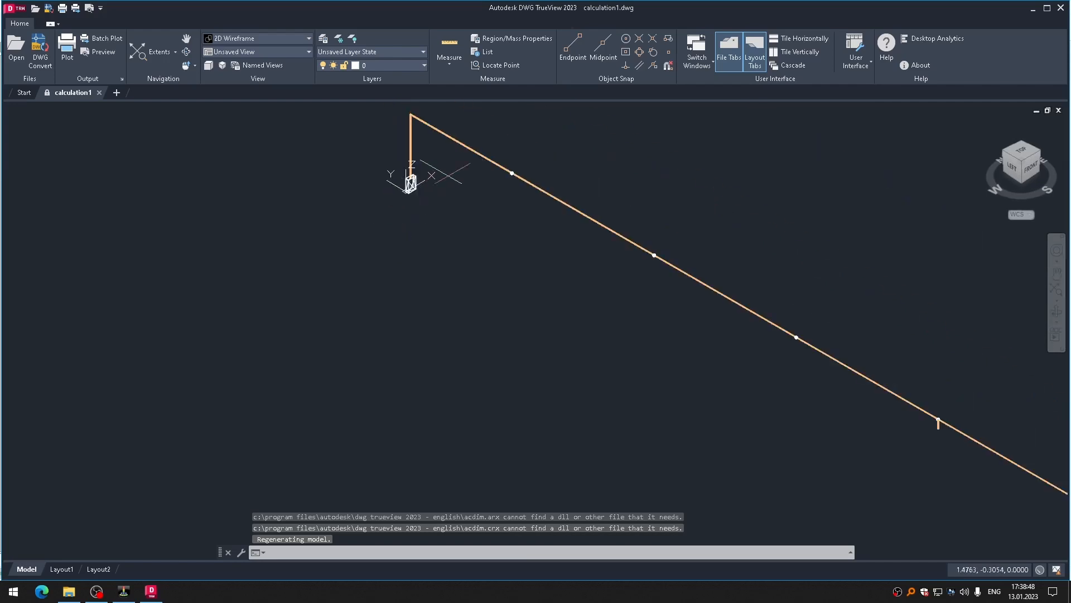
left_click_drag(489, 206, 213, 208)
scroll(770, 384, "up", 5)
scroll(770, 384, "down", 5)
scroll(722, 396, "up", 4)
scroll(703, 427, "up", 4)
scroll(597, 425, "down", 4)
left_click_drag(431, 359, 841, 453)
left_click_drag(555, 276, 852, 424)
scroll(525, 281, "down", 5)
left_click_drag(498, 255, 704, 307)
left_click_drag(427, 191, 643, 390)
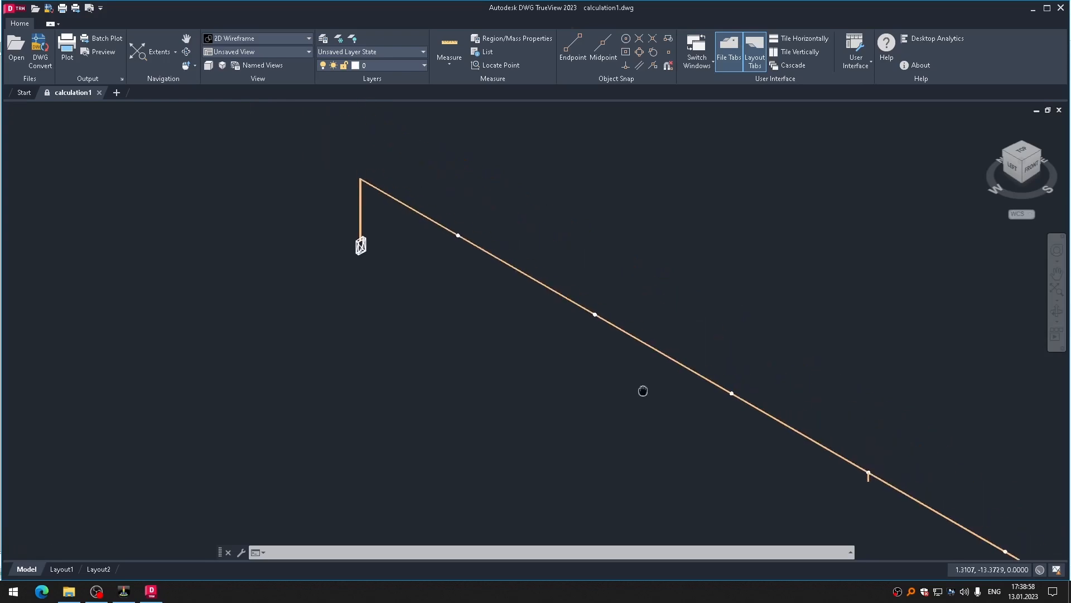
- Try to measure the pipe run with the Measure tool using endpoint, midpoint and intersection snaps
left_click(573, 47)
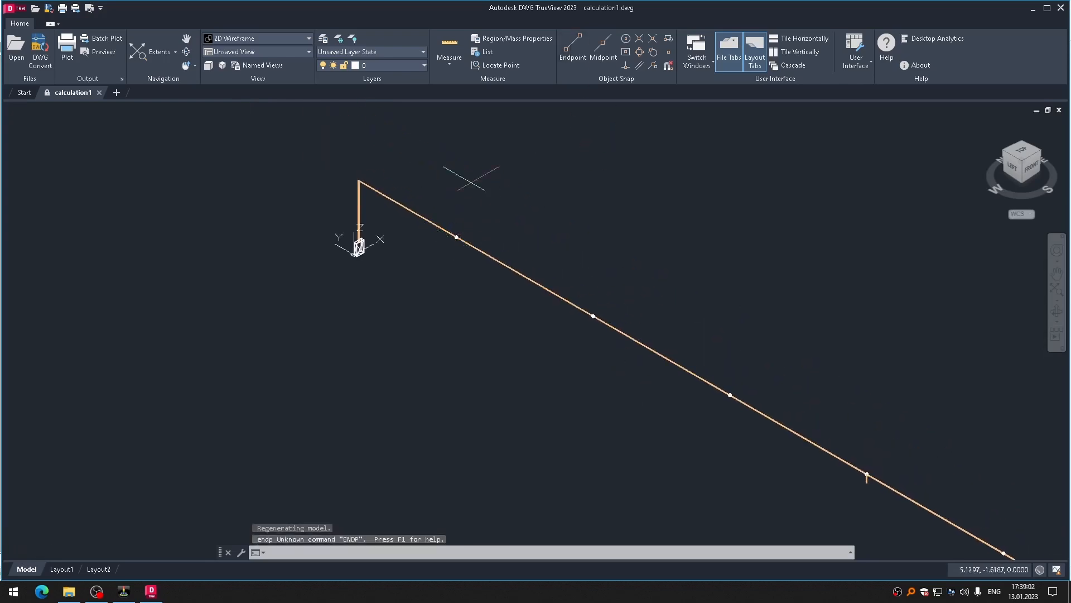
left_click(449, 50)
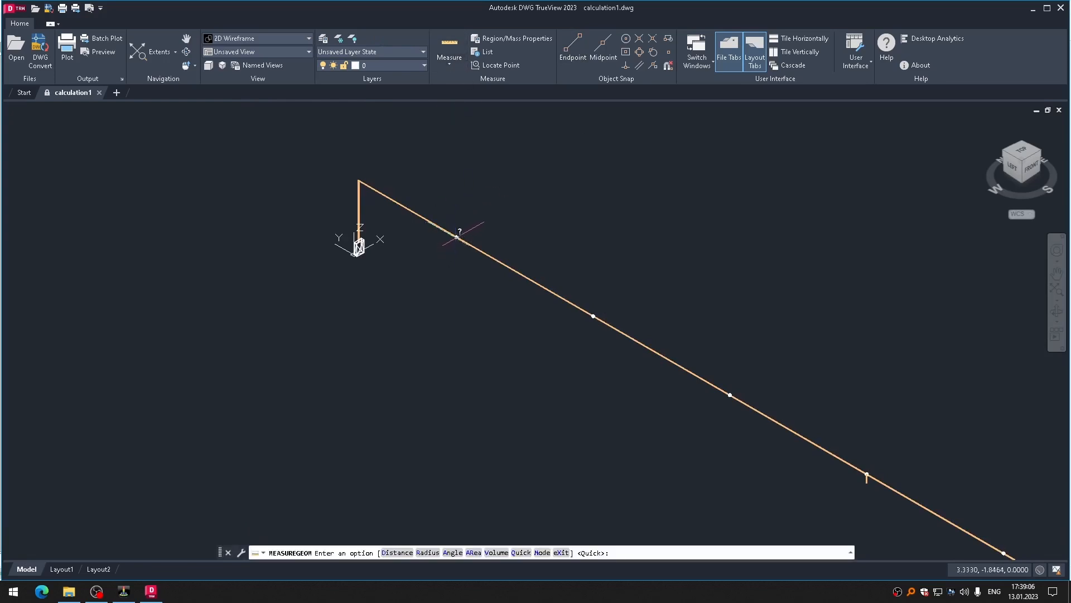
left_click(457, 45)
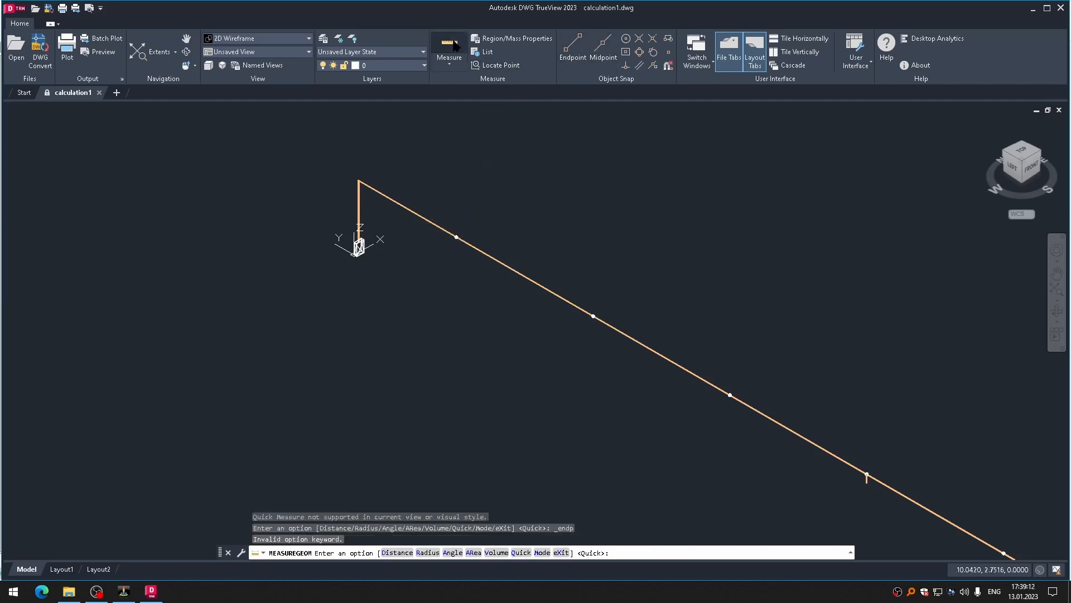
left_click(605, 47)
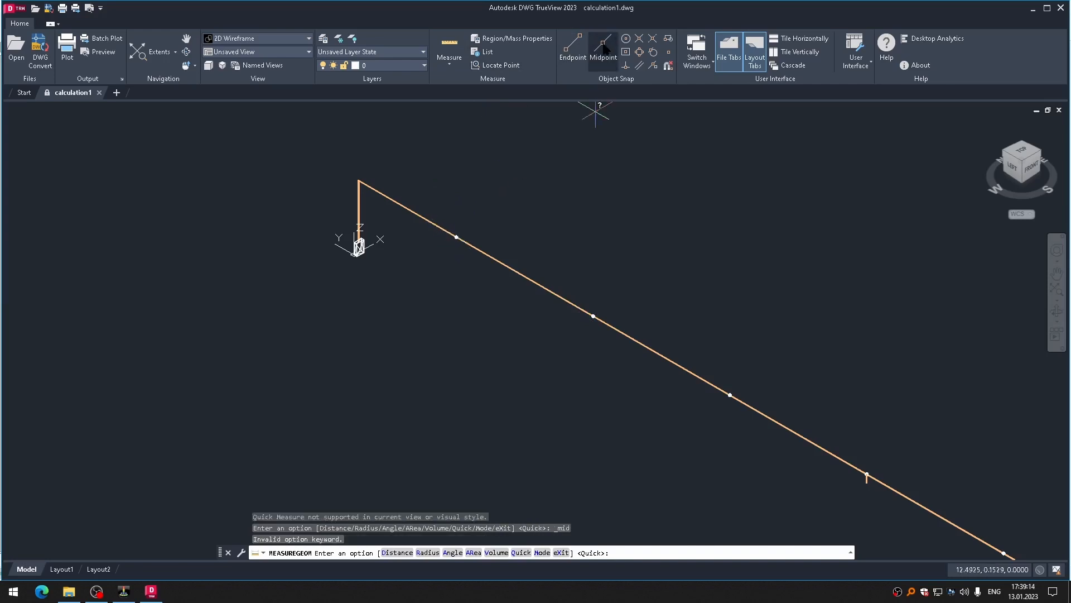
left_click(652, 40)
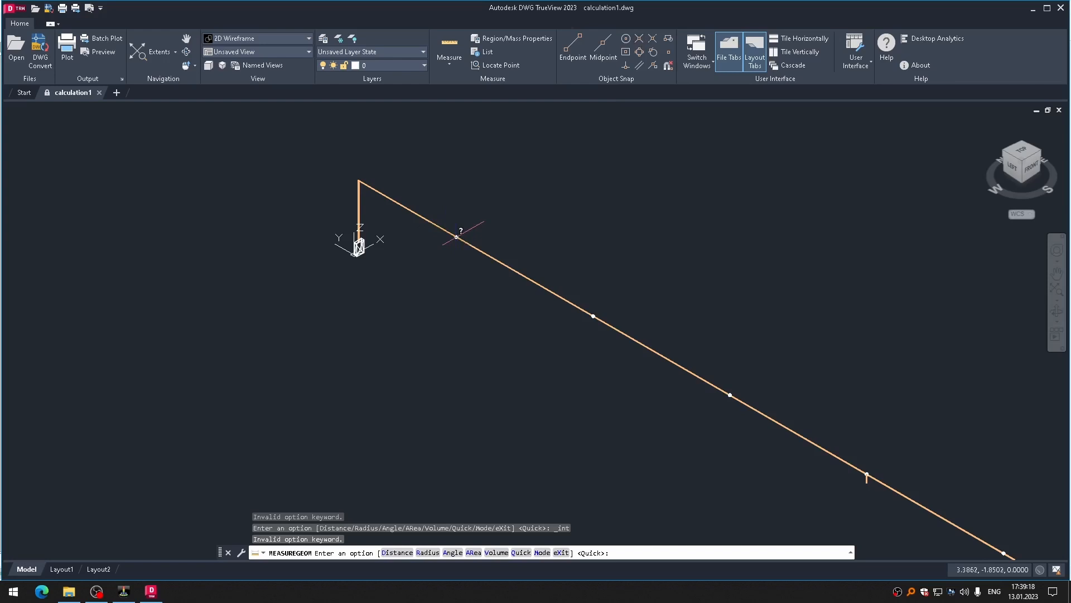
scroll(457, 237, "up", 4)
scroll(533, 225, "down", 2)
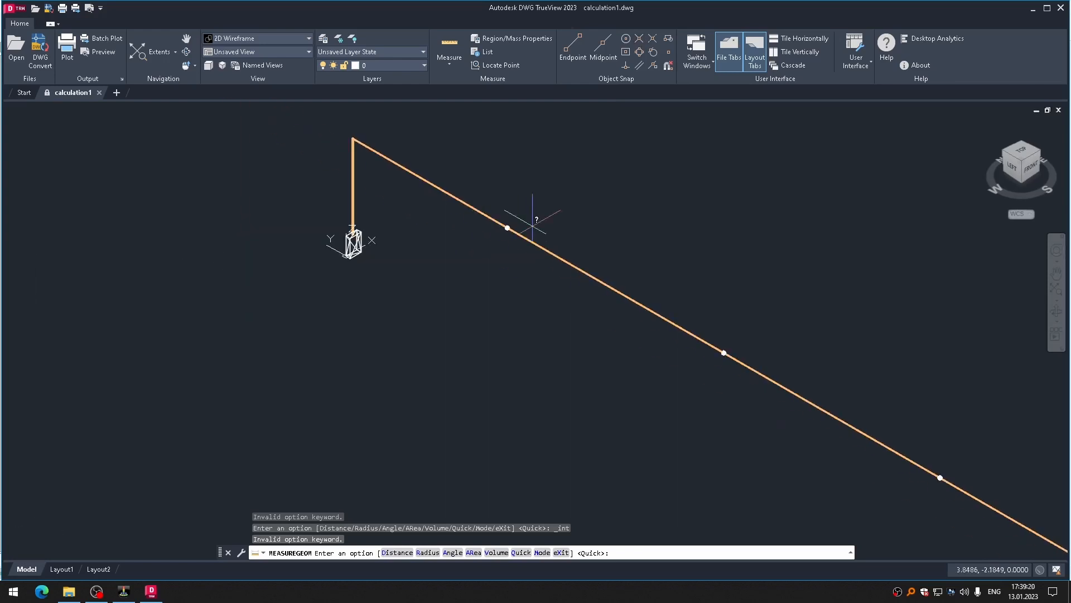
scroll(561, 219, "down", 2)
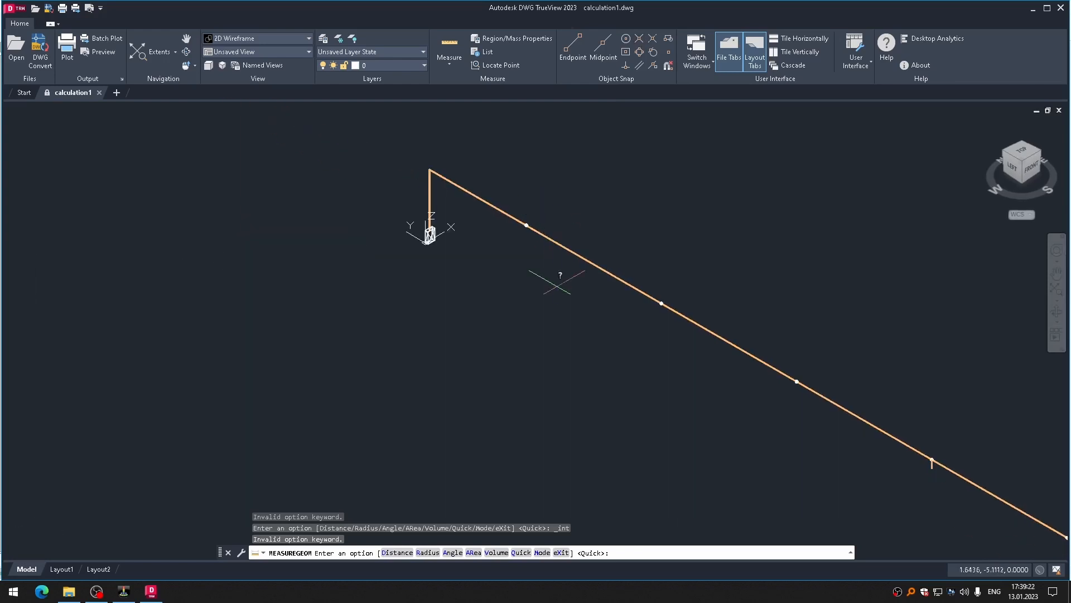
scroll(667, 374, "down", 2)
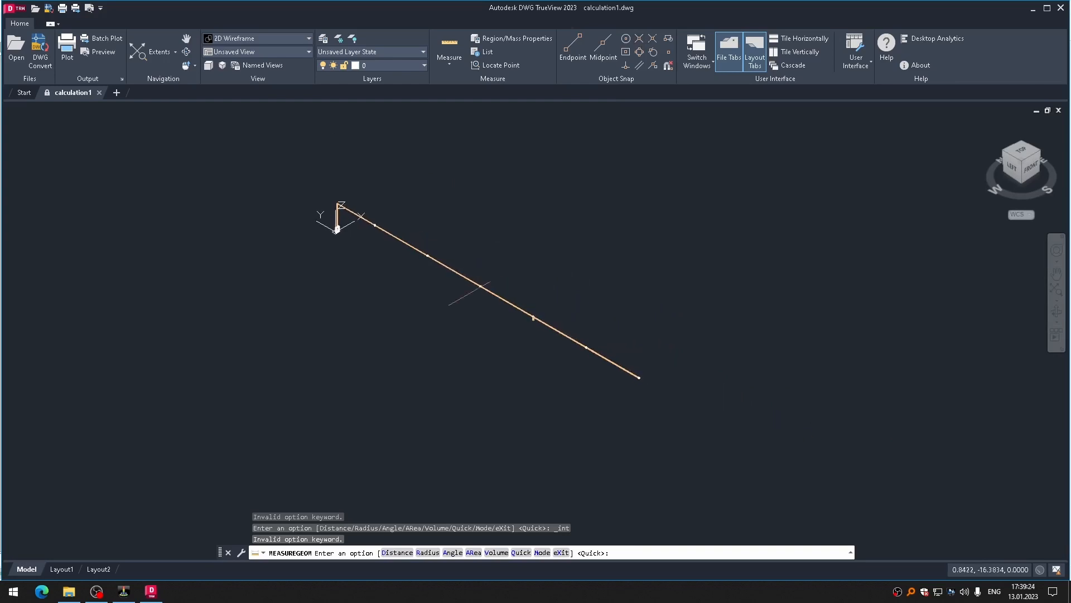
scroll(527, 279, "up", 5)
scroll(644, 426, "down", 2)
scroll(370, 311, "down", 4)
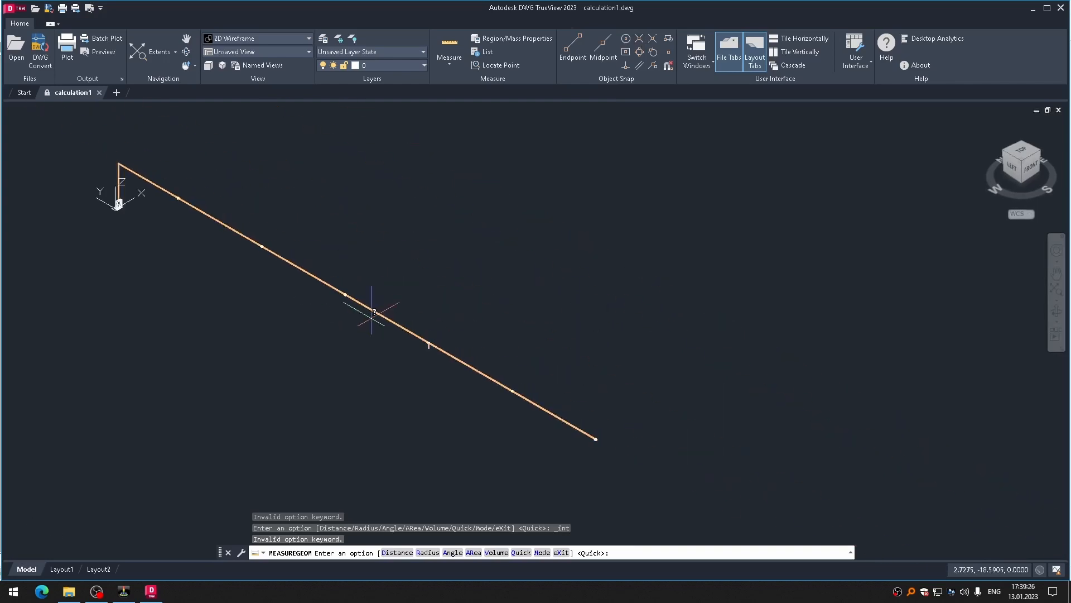